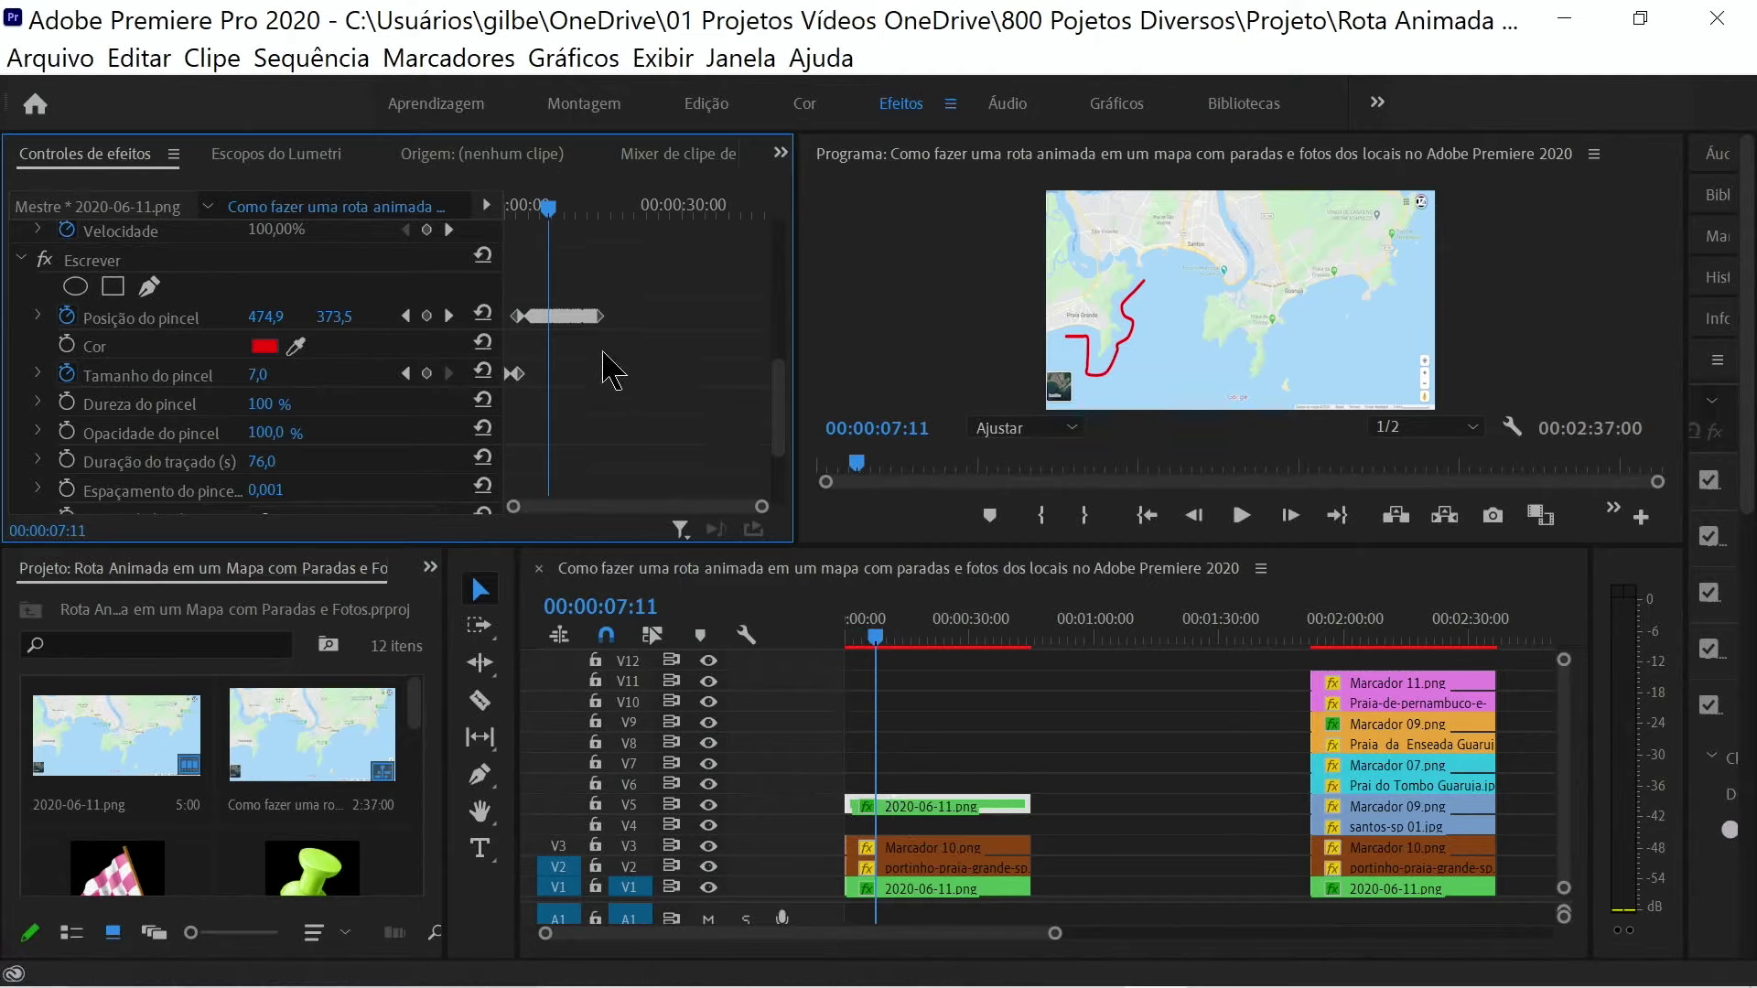
# - Play the route animation from the sequence start in a maximized Program Monitor
pyautogui.moveTo(874, 632)
pyautogui.mouseDown()
pyautogui.moveTo(846, 659)
pyautogui.moveTo(861, 663)
pyautogui.mouseUp()
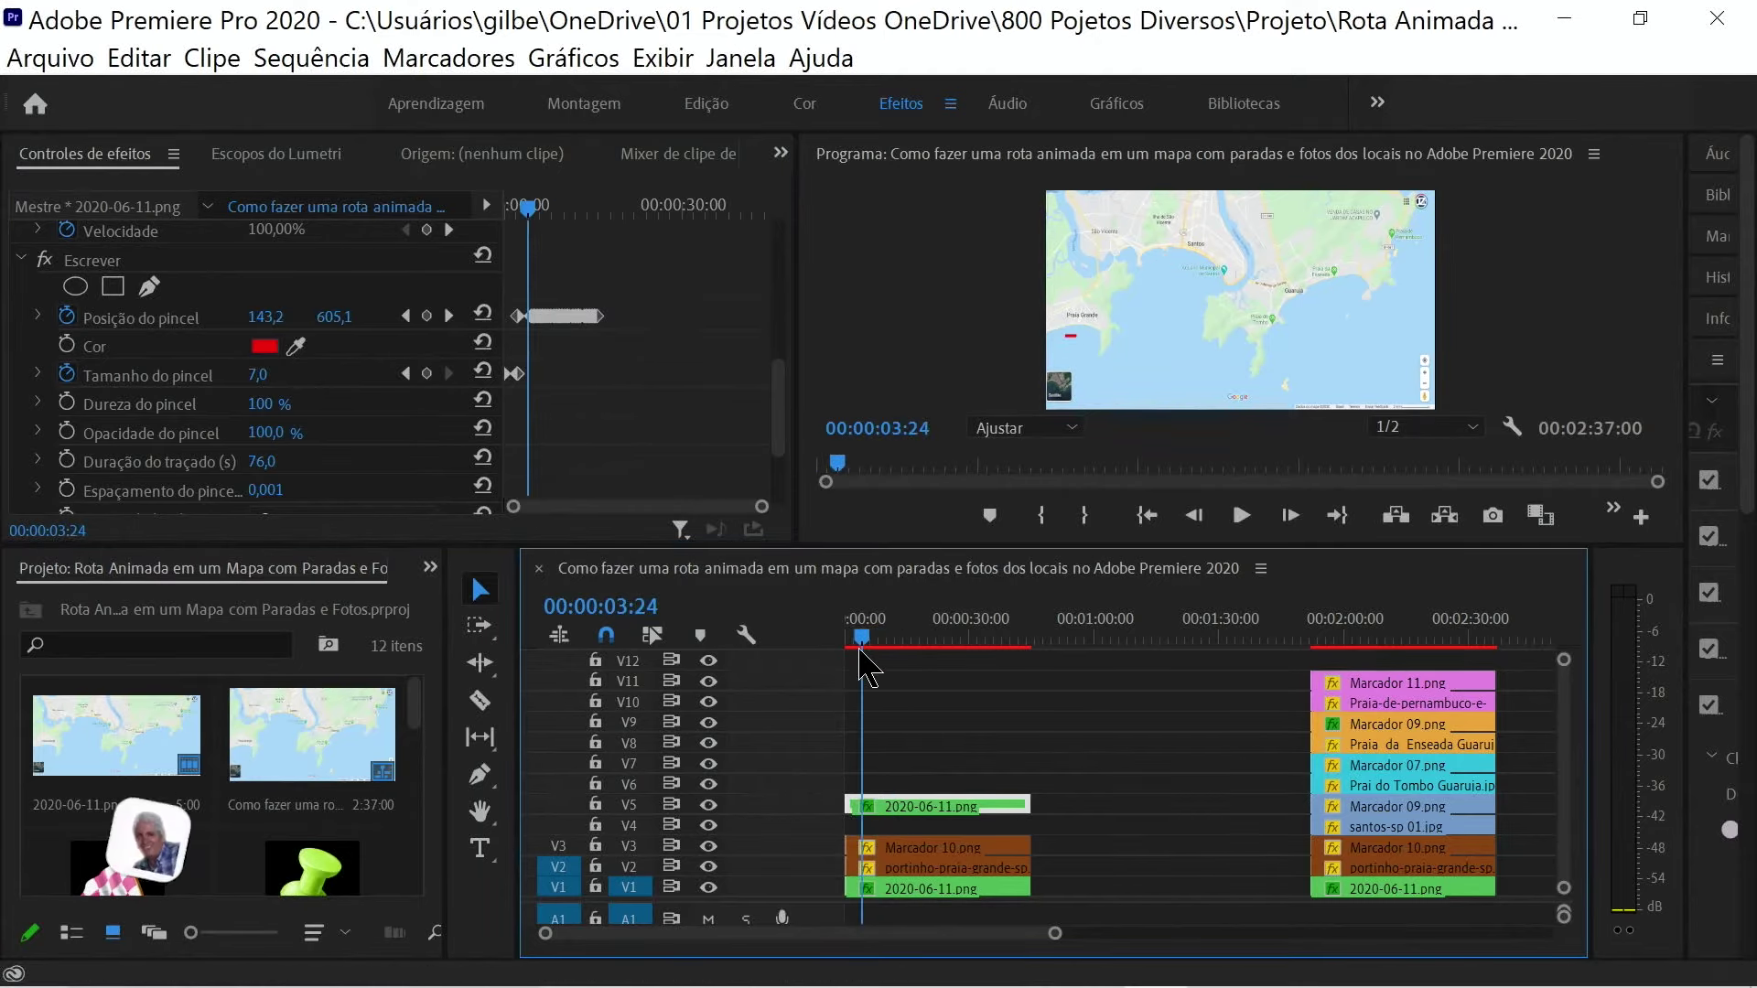
pyautogui.click(948, 342)
pyautogui.press('`')
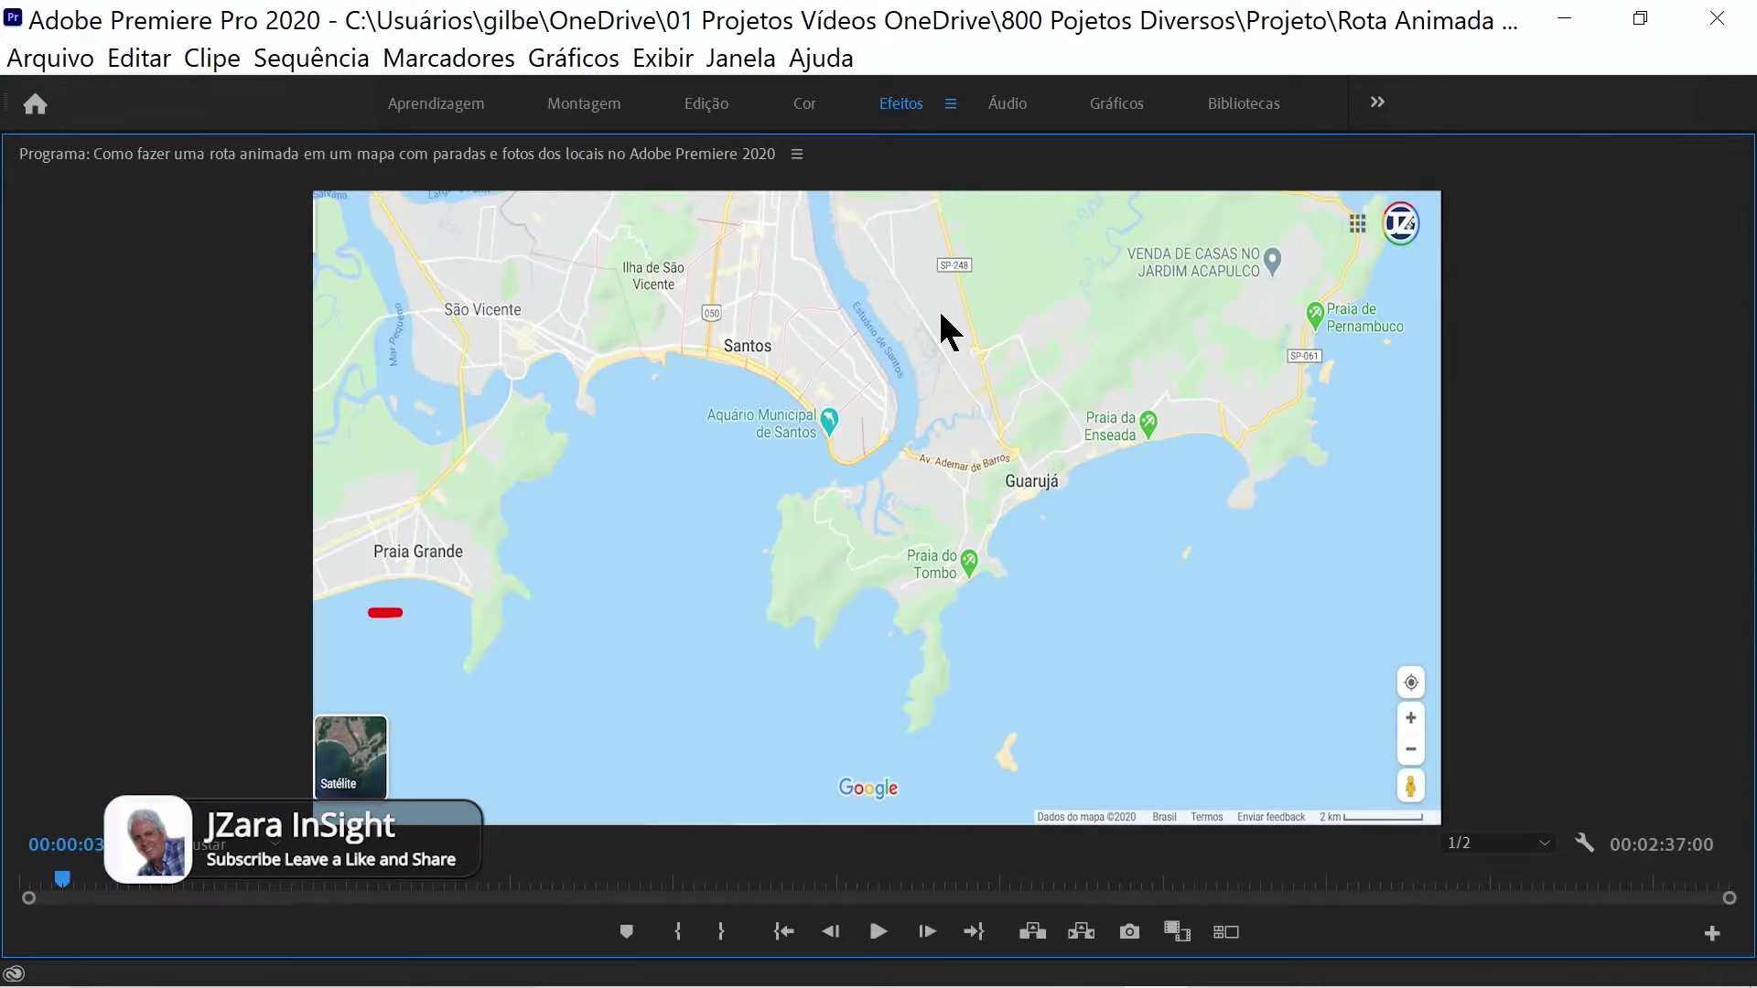
pyautogui.click(876, 933)
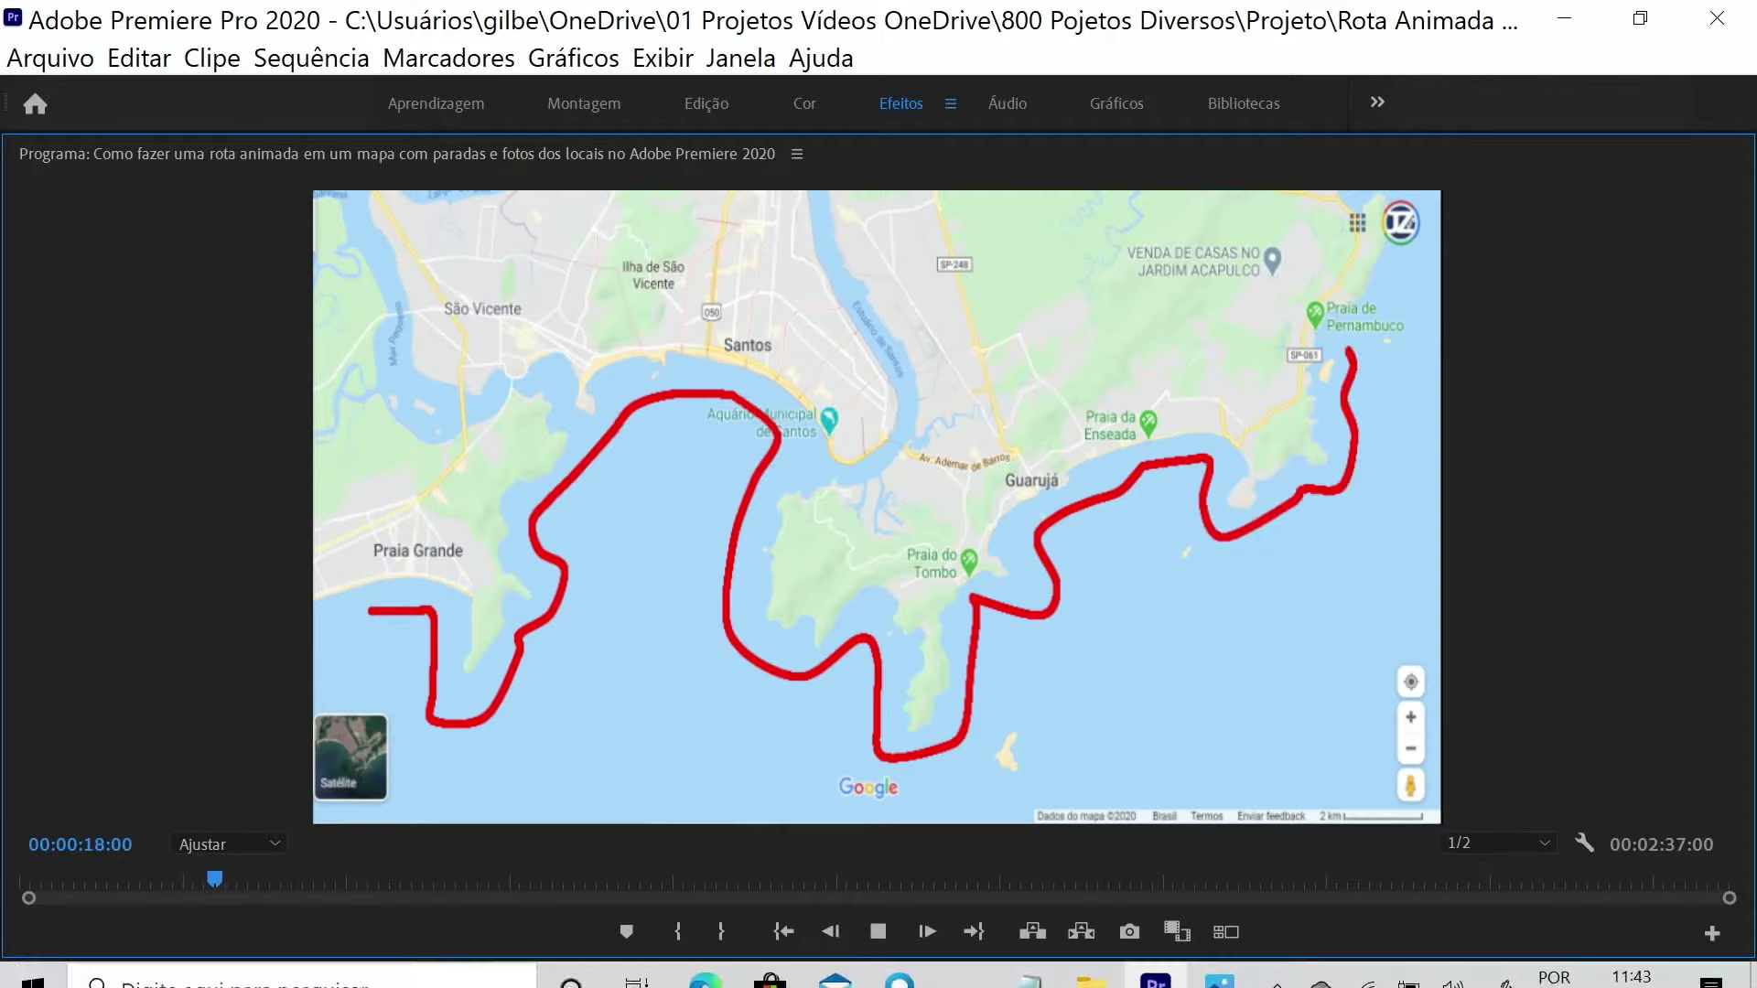
# - Replay from the start maximized, stop at 00:00:08:13 where the line reaches Santos, then restore panels
pyautogui.press('`')
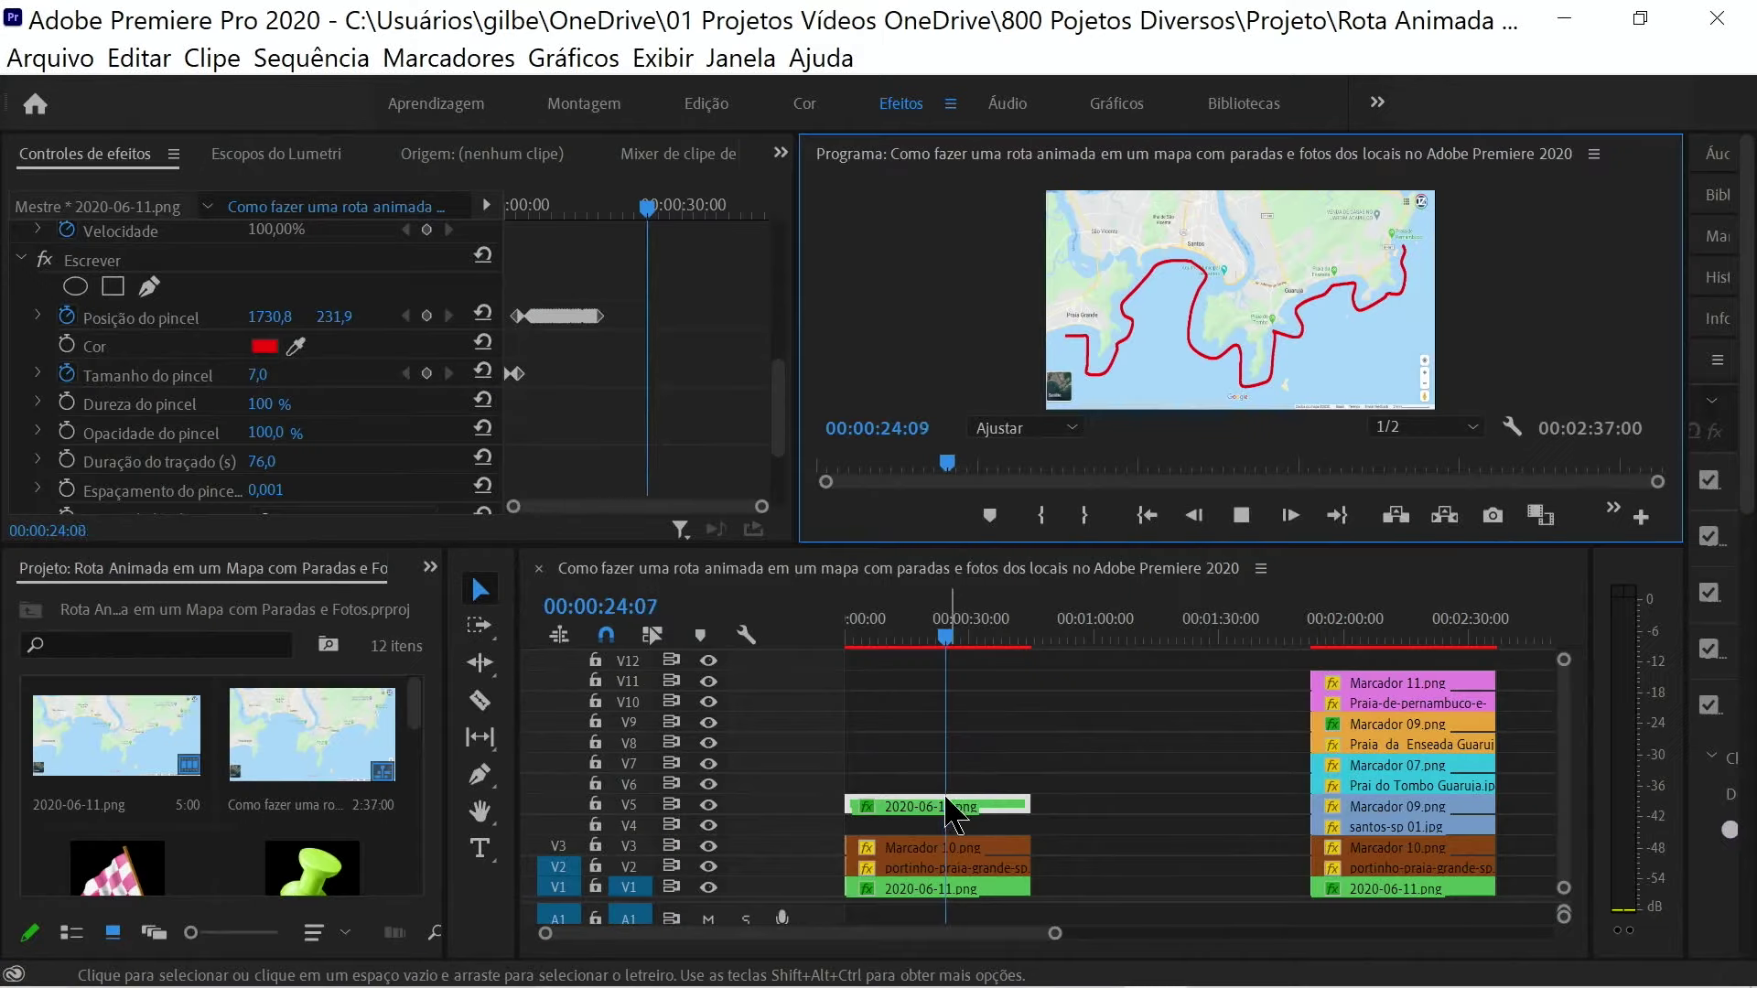
pyautogui.click(948, 810)
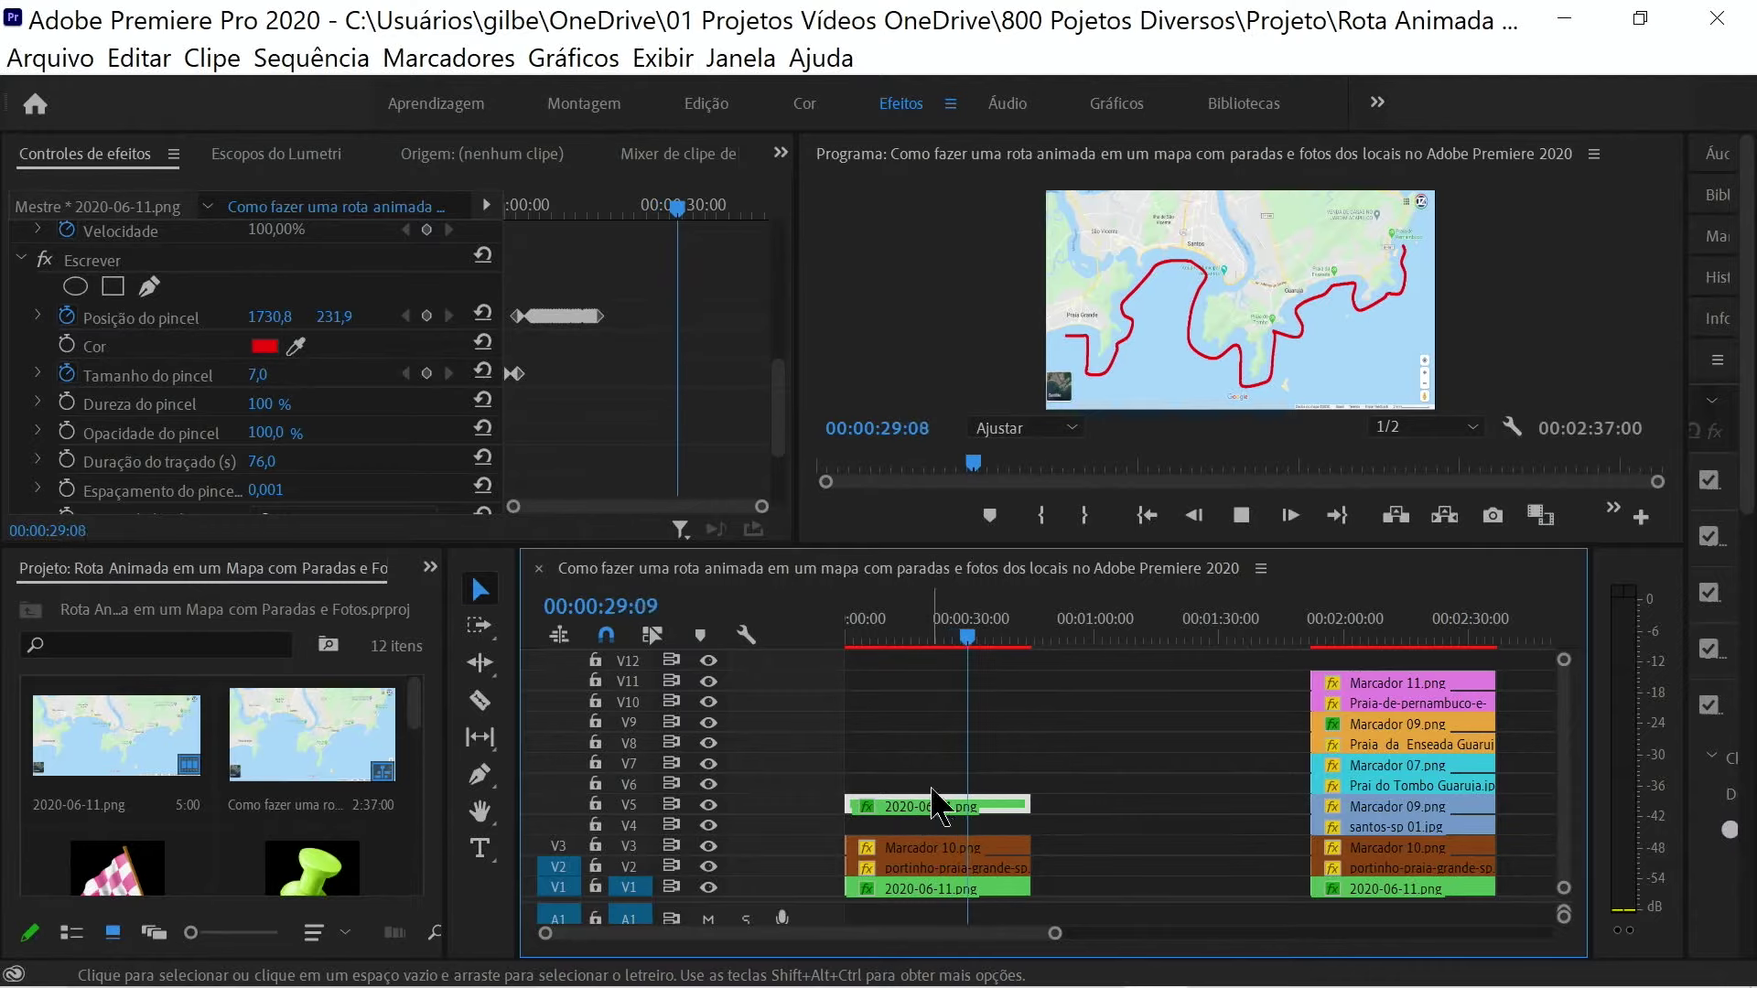
pyautogui.moveTo(979, 645); pyautogui.dragTo(842, 645)
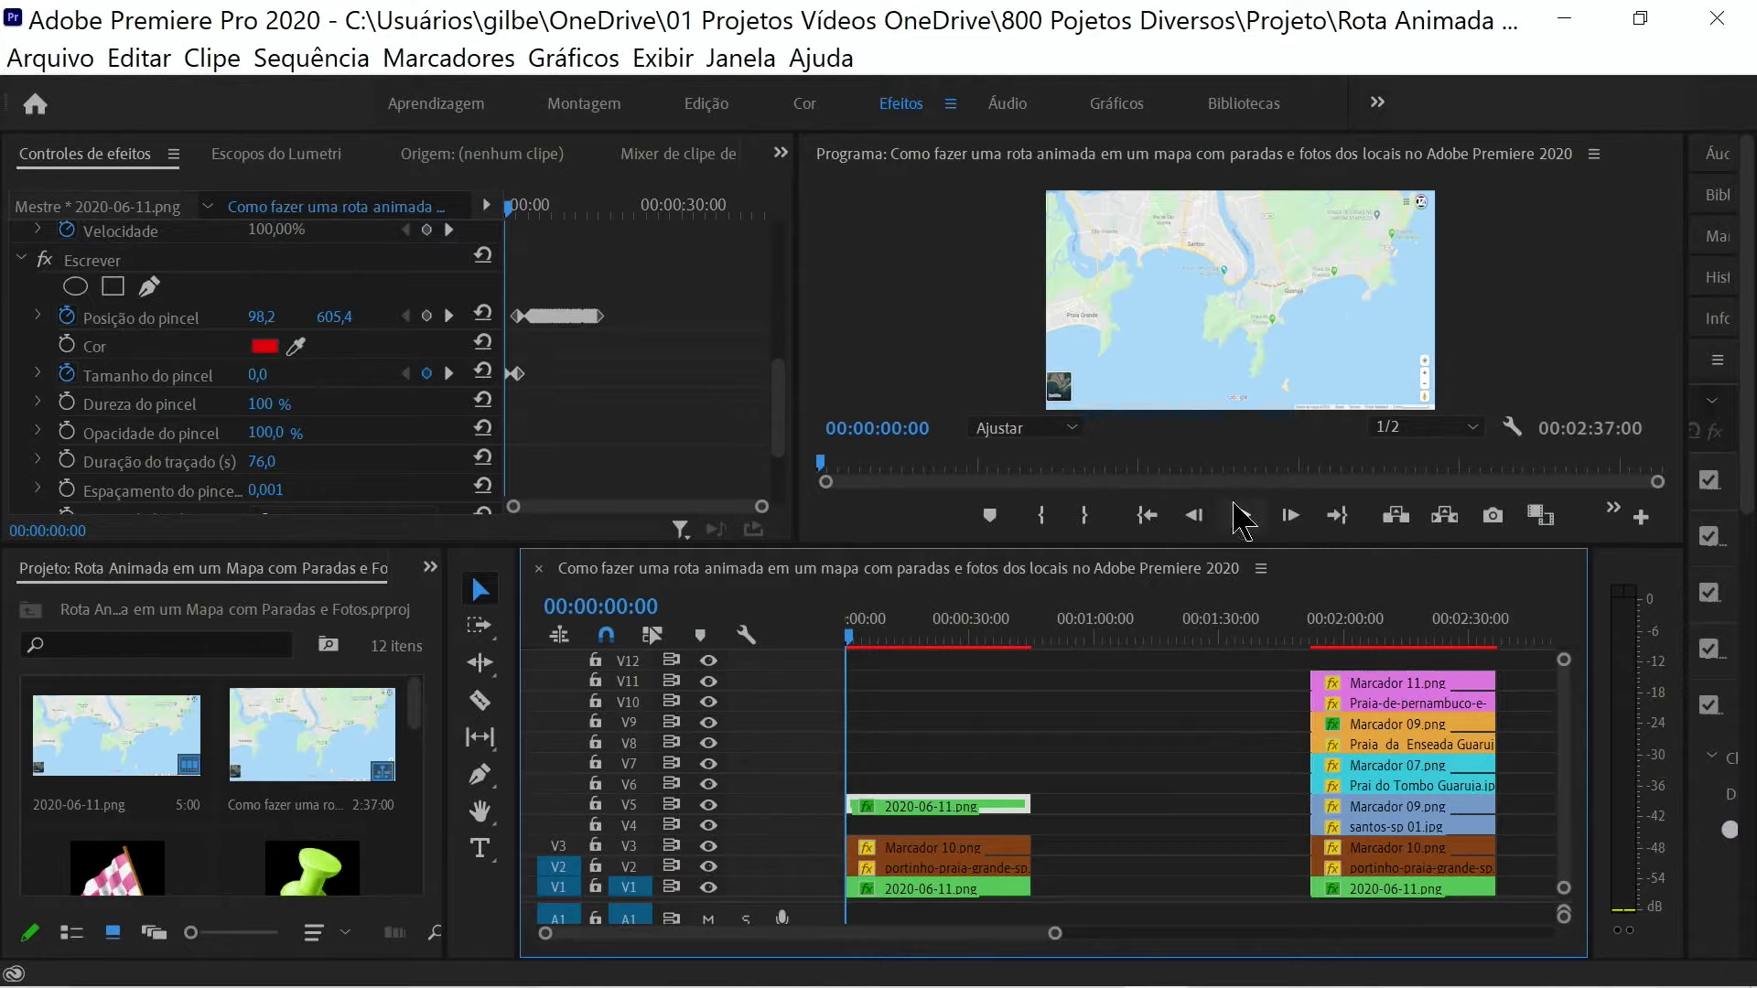
pyautogui.click(975, 346)
pyautogui.press('`')
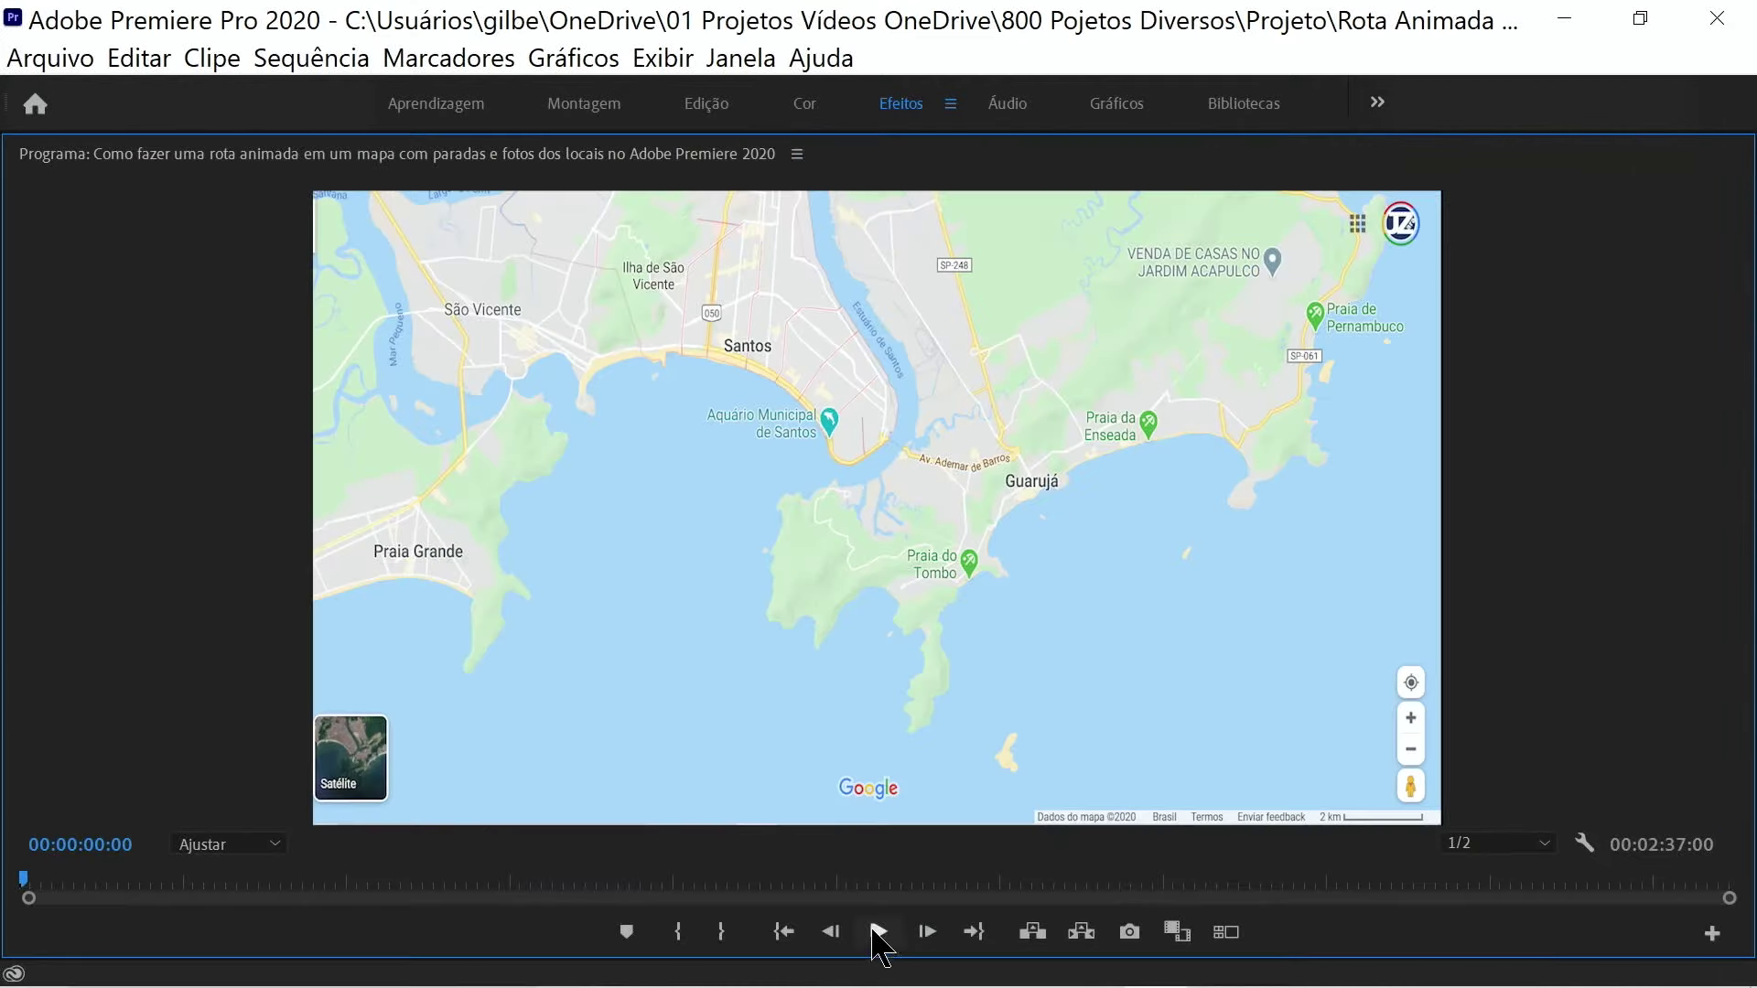
pyautogui.click(878, 933)
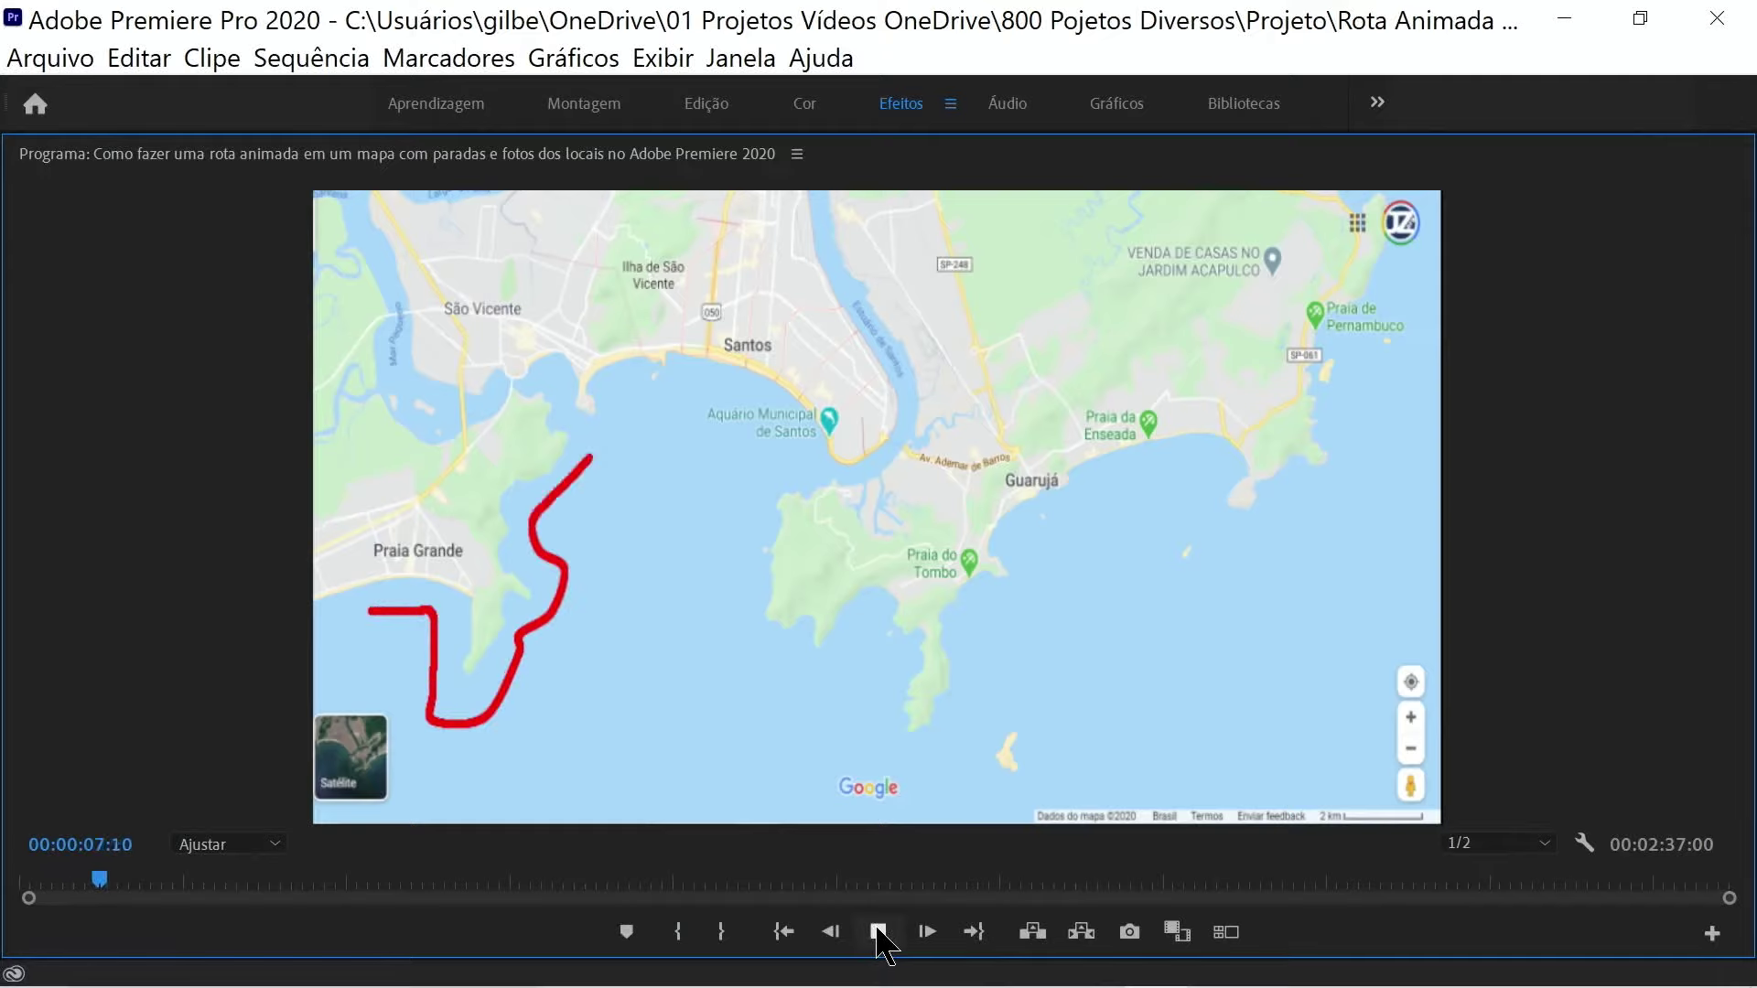
pyautogui.click(879, 933)
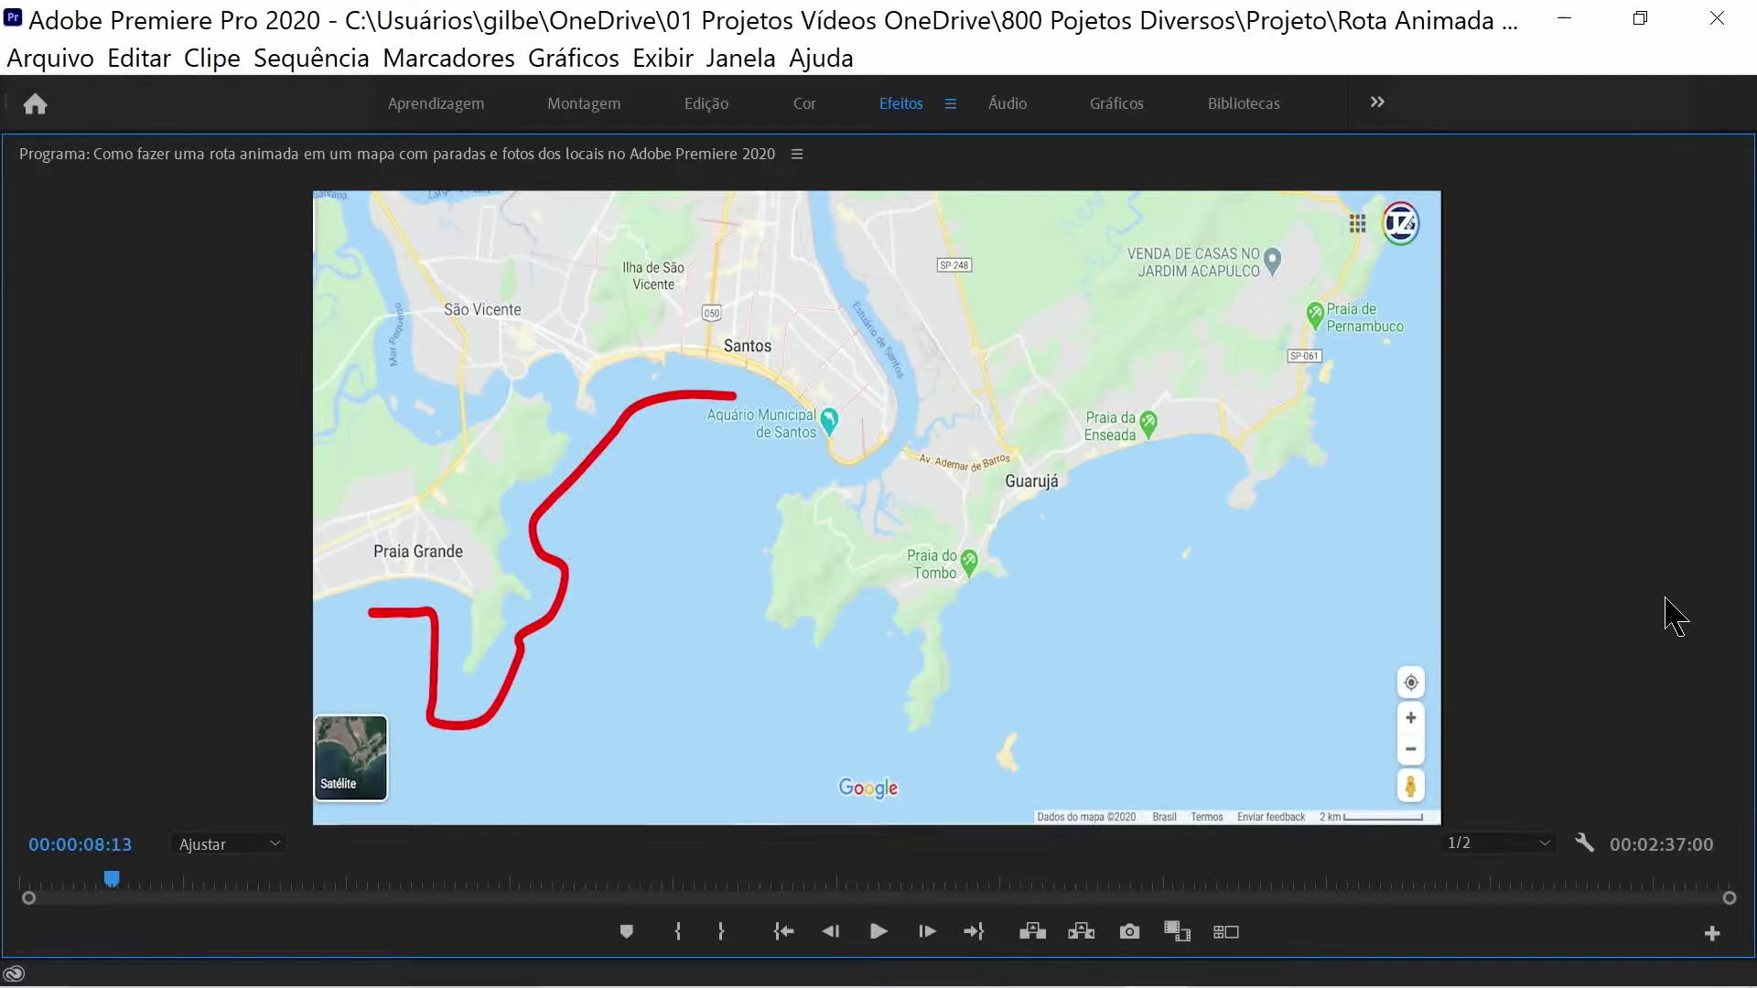
pyautogui.press('`')
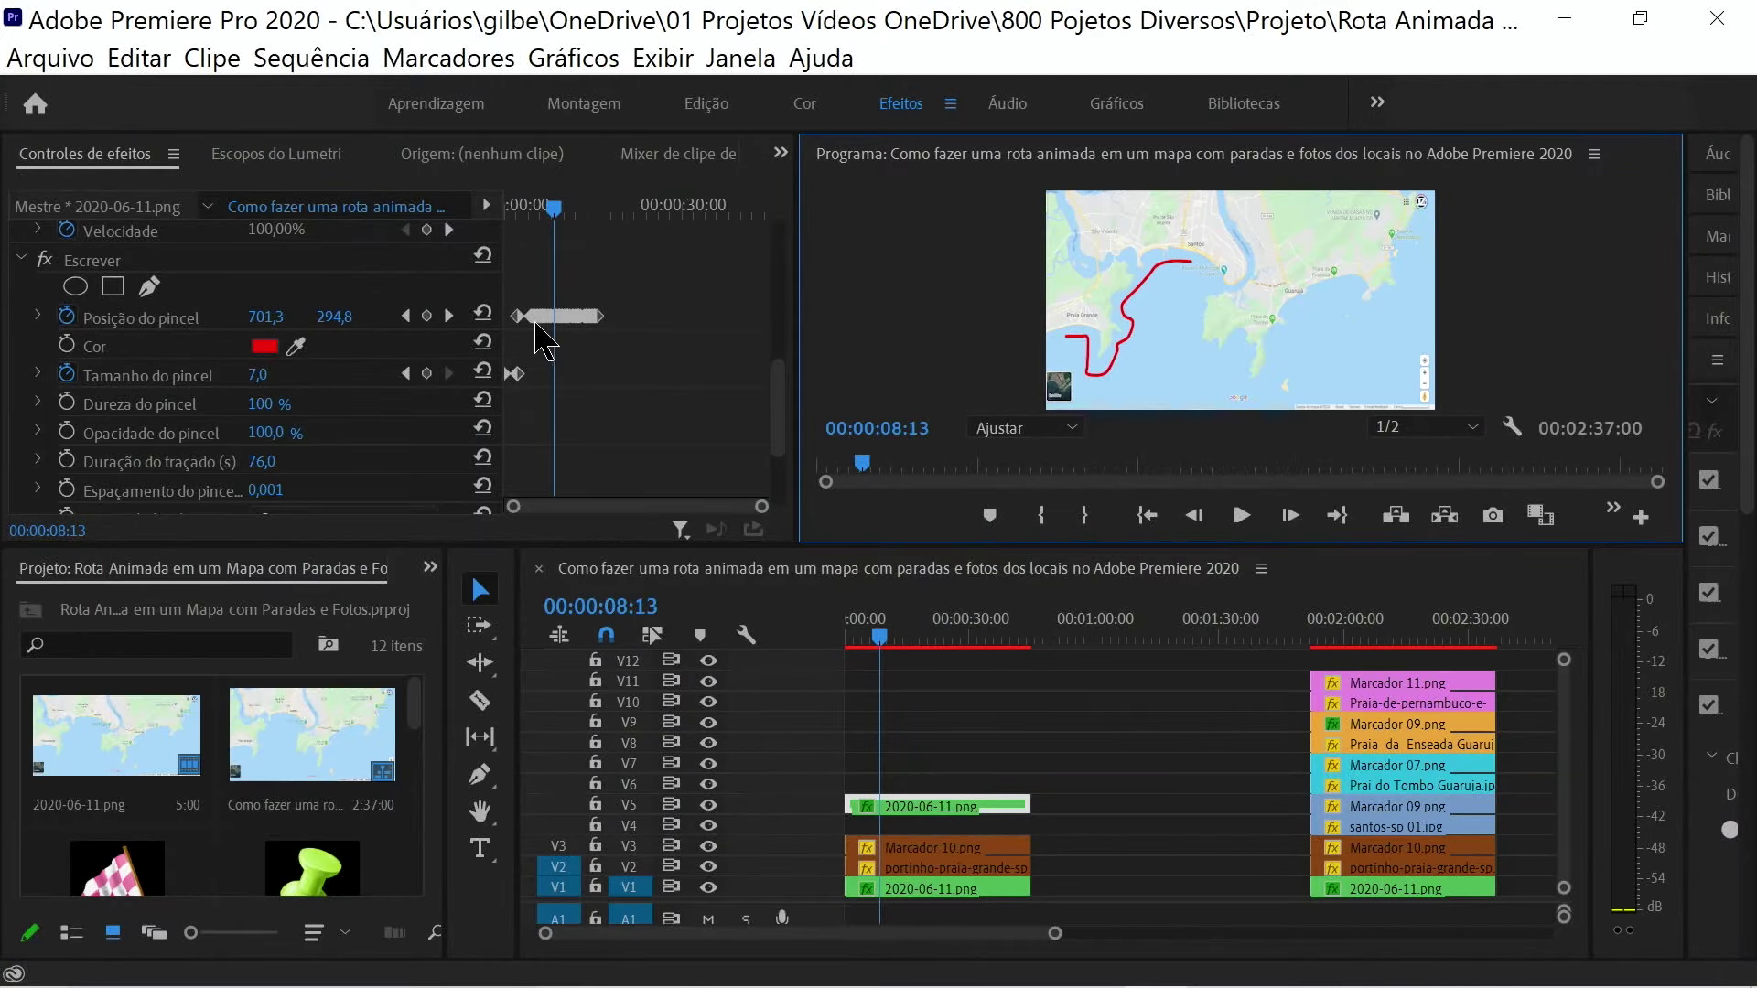
# - Drag the Posição do pincel keyframes after 00:00:08:13 out to 00:00:16:04
pyautogui.moveTo(514, 507); pyautogui.dragTo(549, 508)
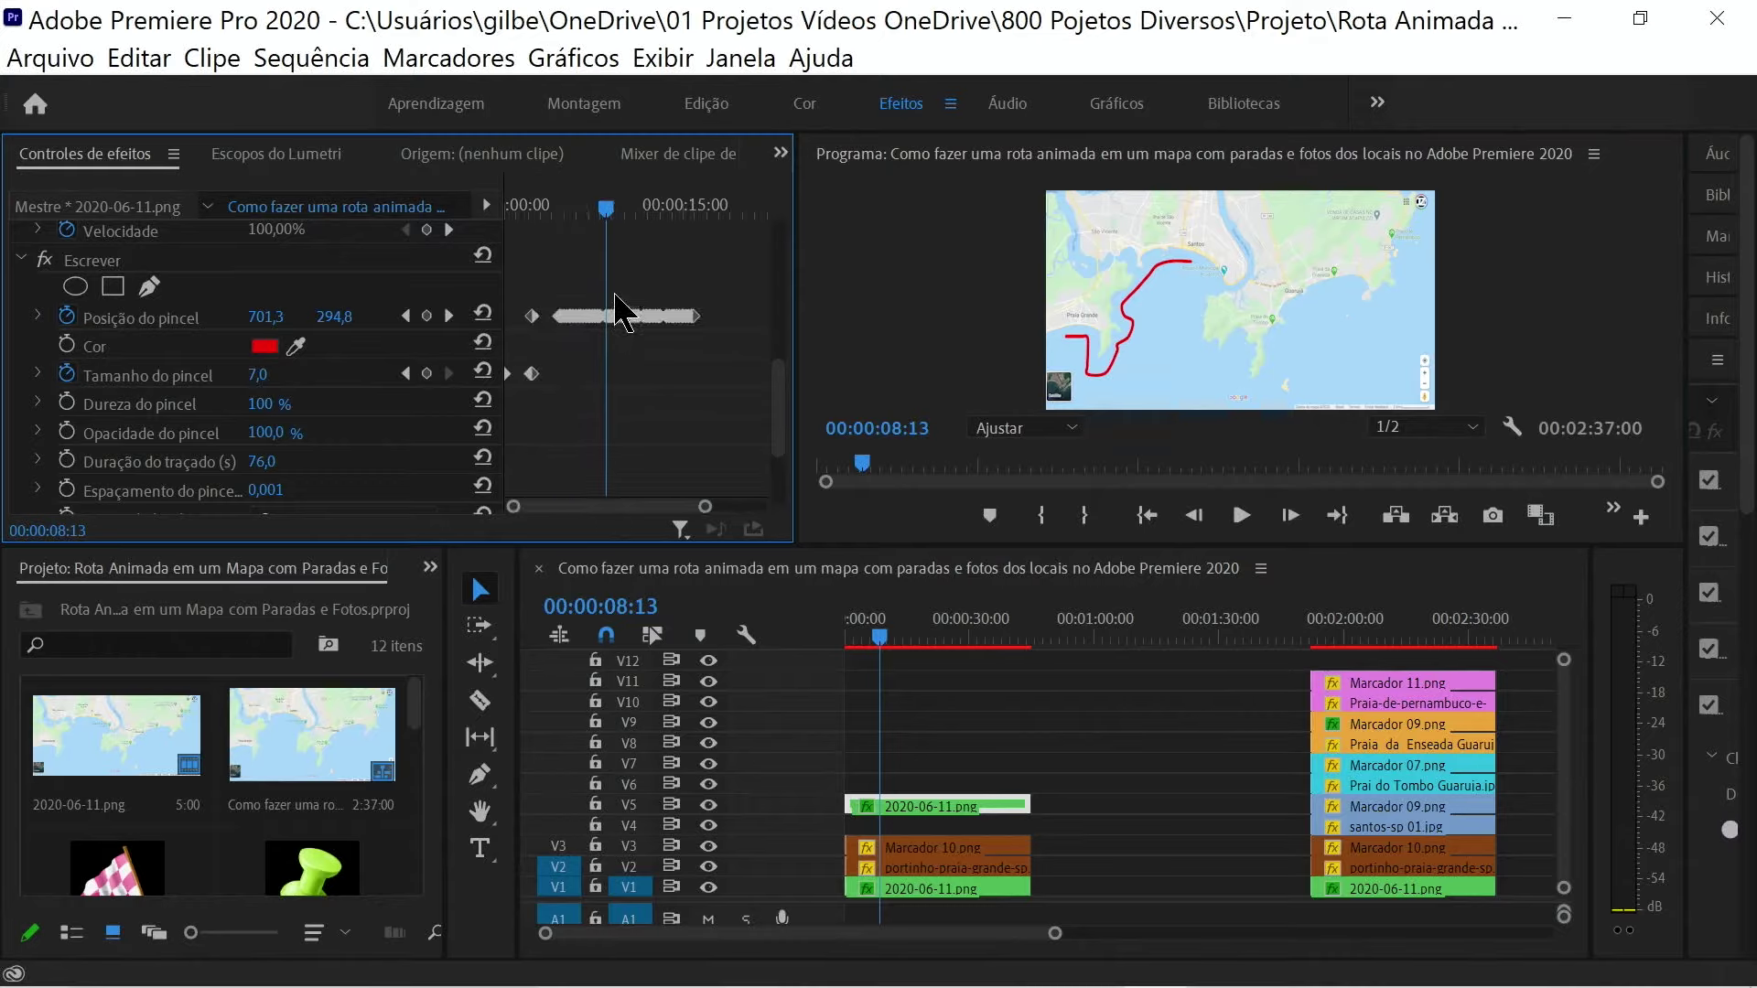
pyautogui.moveTo(615, 295); pyautogui.dragTo(709, 360)
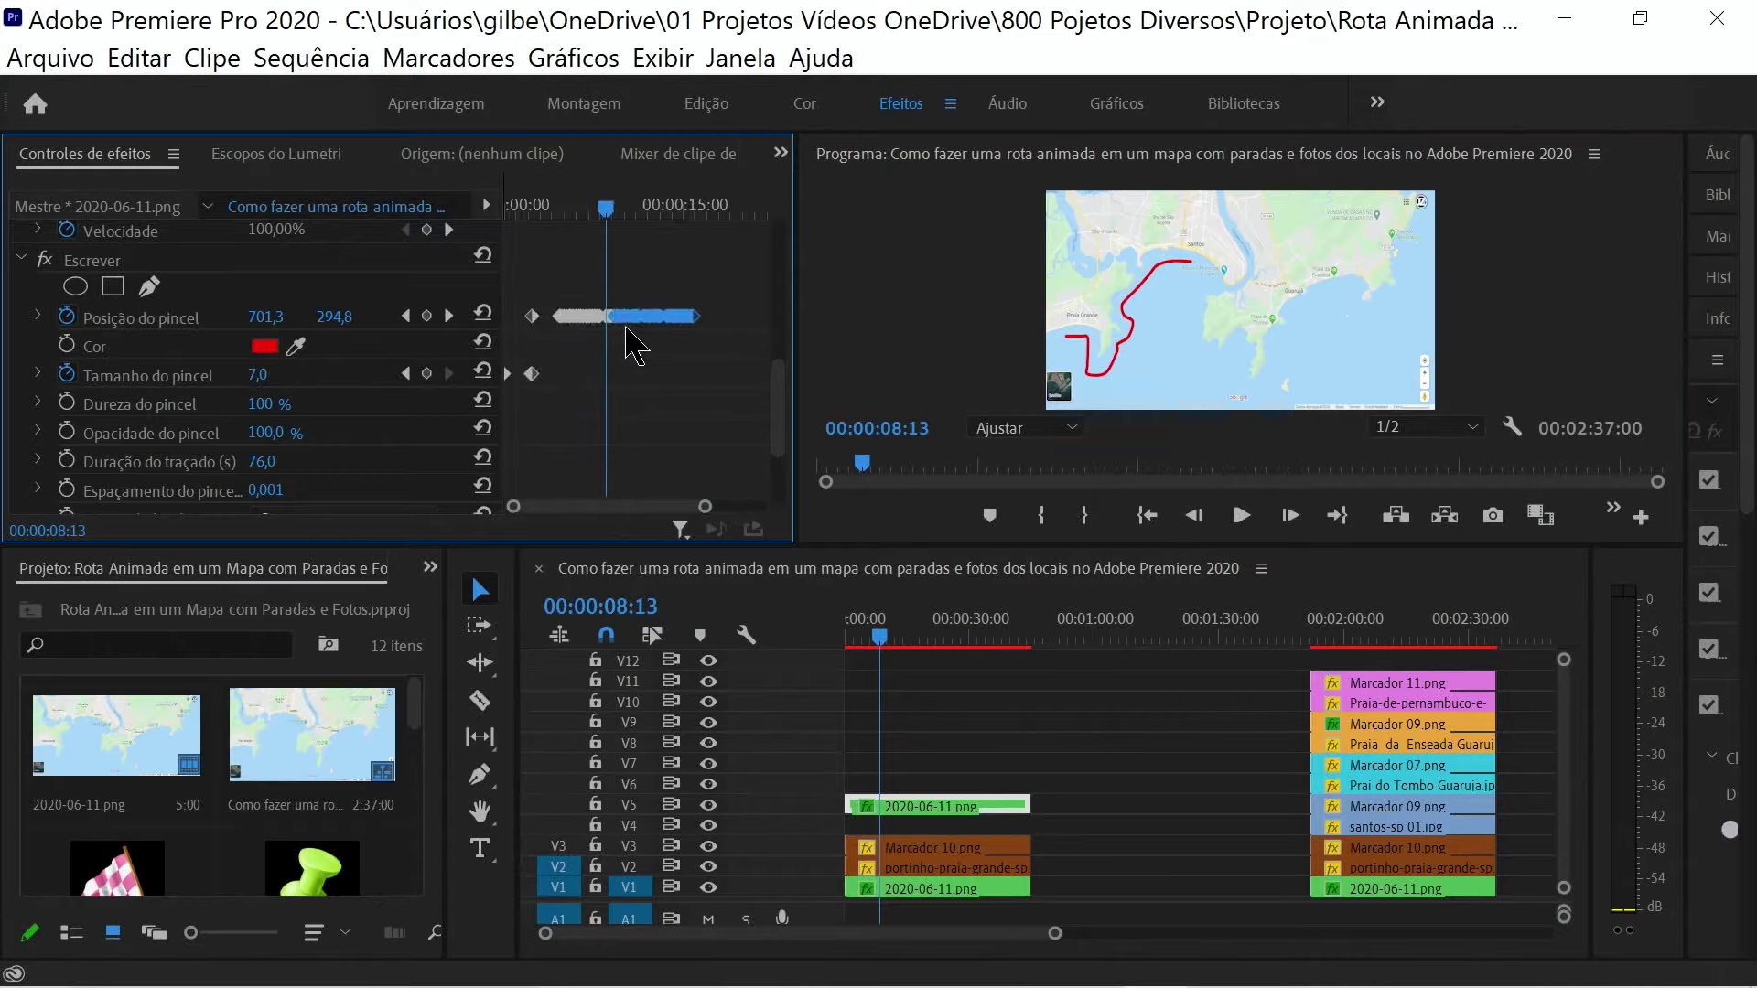
pyautogui.moveTo(601, 296); pyautogui.dragTo(756, 399)
pyautogui.moveTo(646, 317)
pyautogui.mouseDown()
pyautogui.moveTo(787, 323)
pyautogui.moveTo(752, 330)
pyautogui.mouseUp()
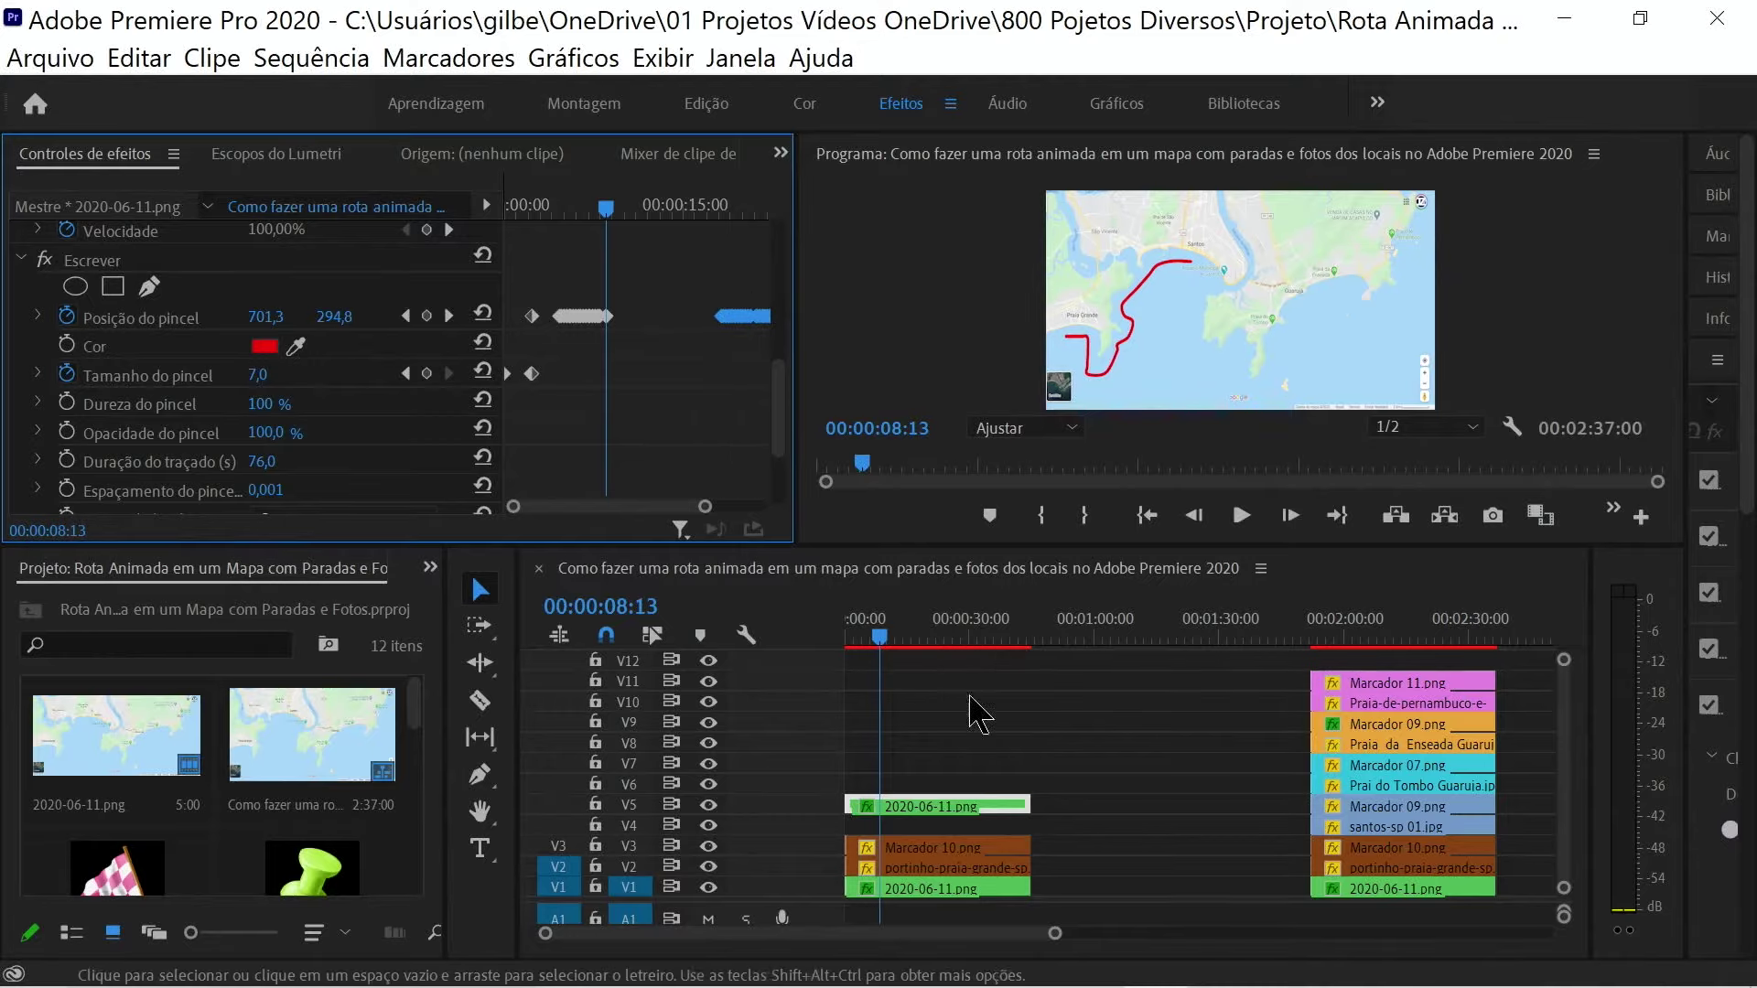
# - Drag the 2020-06-11.png clip from V5 down to V1 and scrub back to preview the route
pyautogui.click(972, 811)
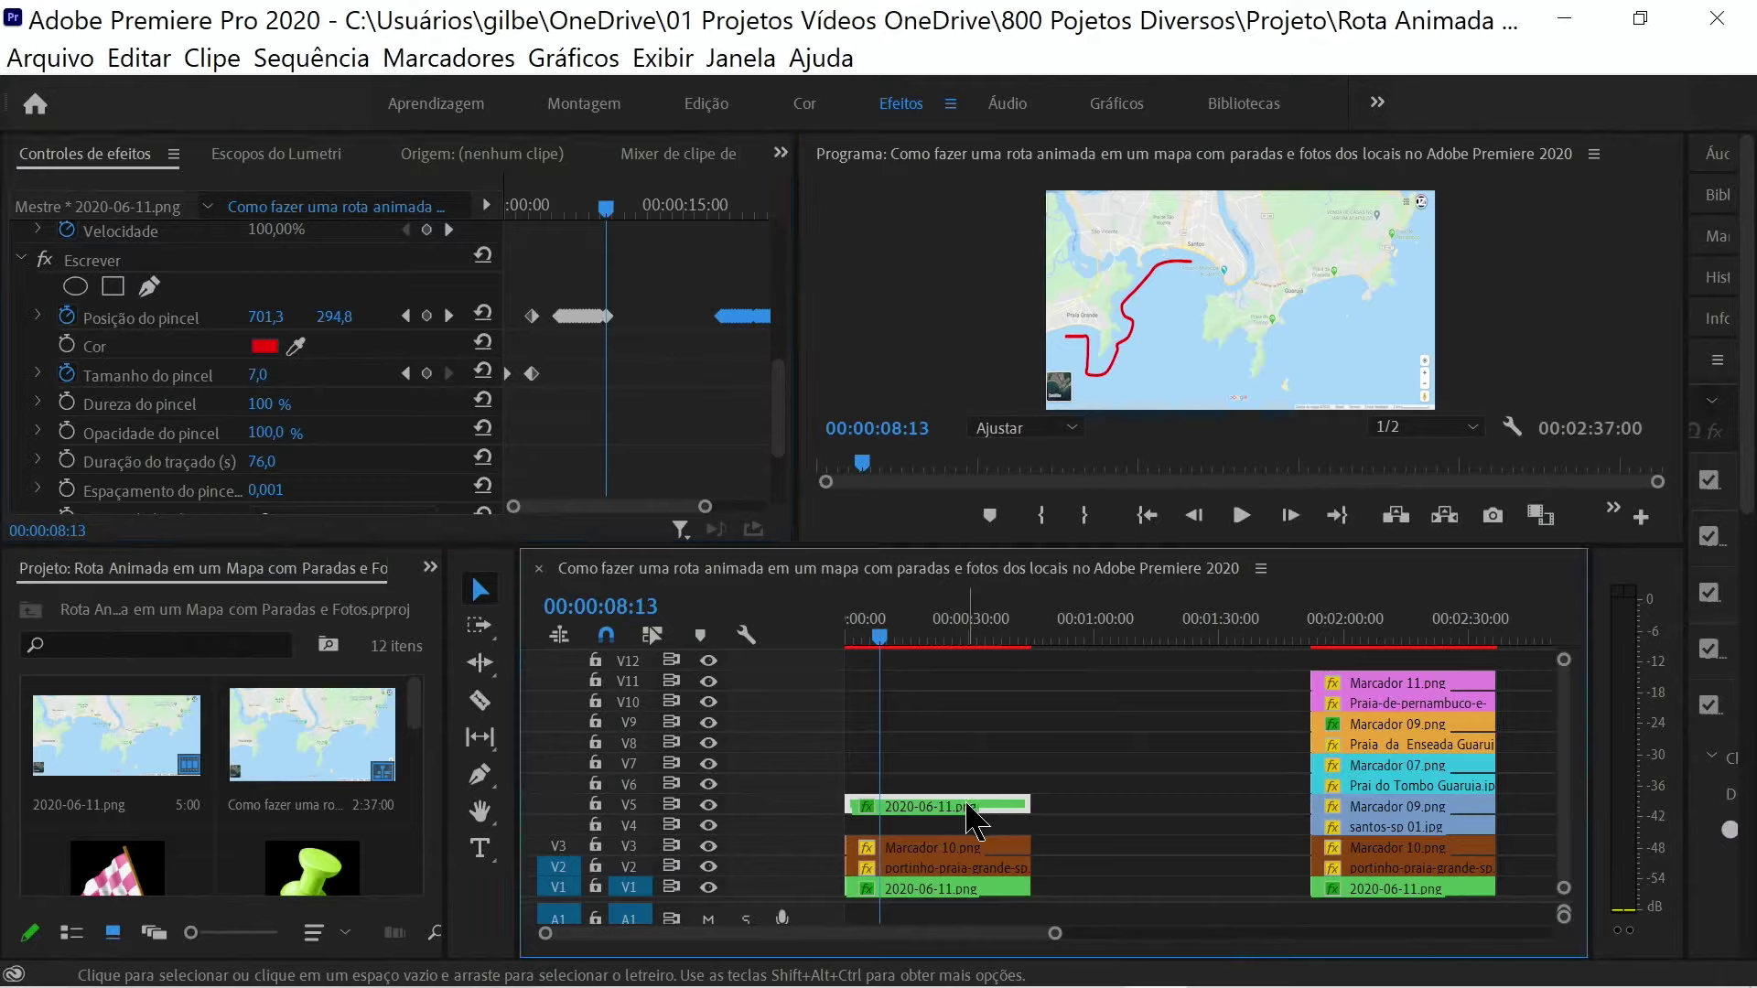
pyautogui.moveTo(972, 810); pyautogui.dragTo(972, 893)
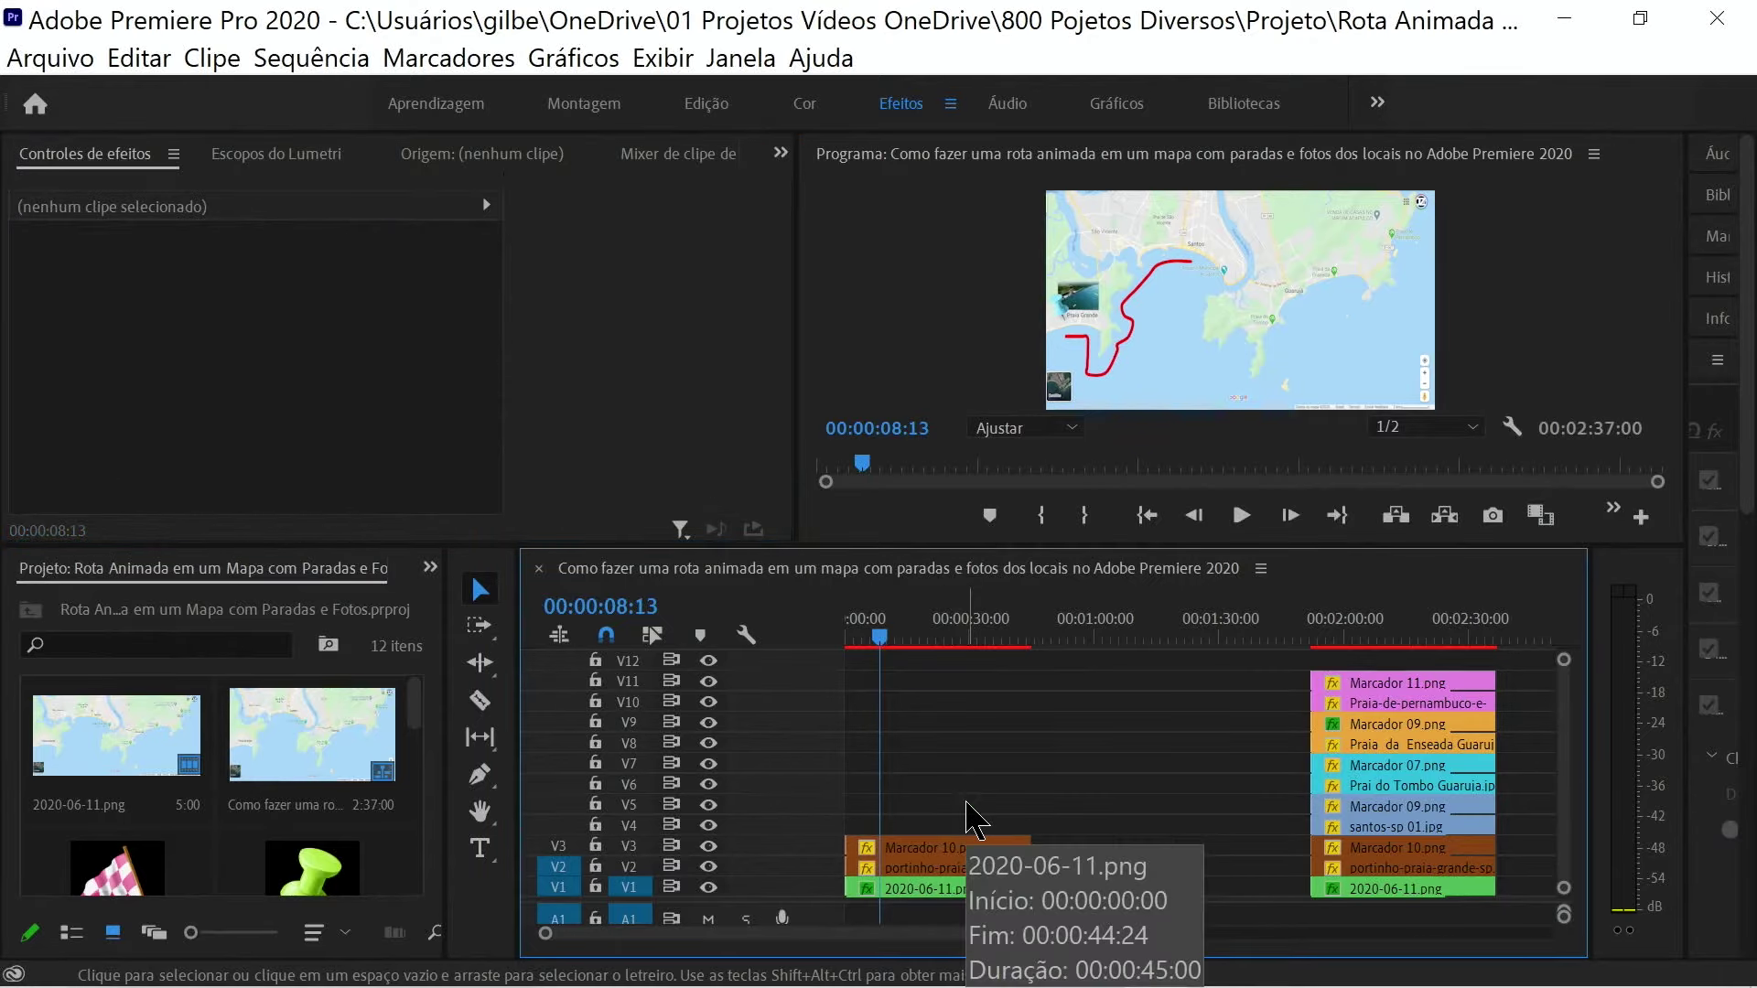
pyautogui.moveTo(775, 274); pyautogui.dragTo(784, 427)
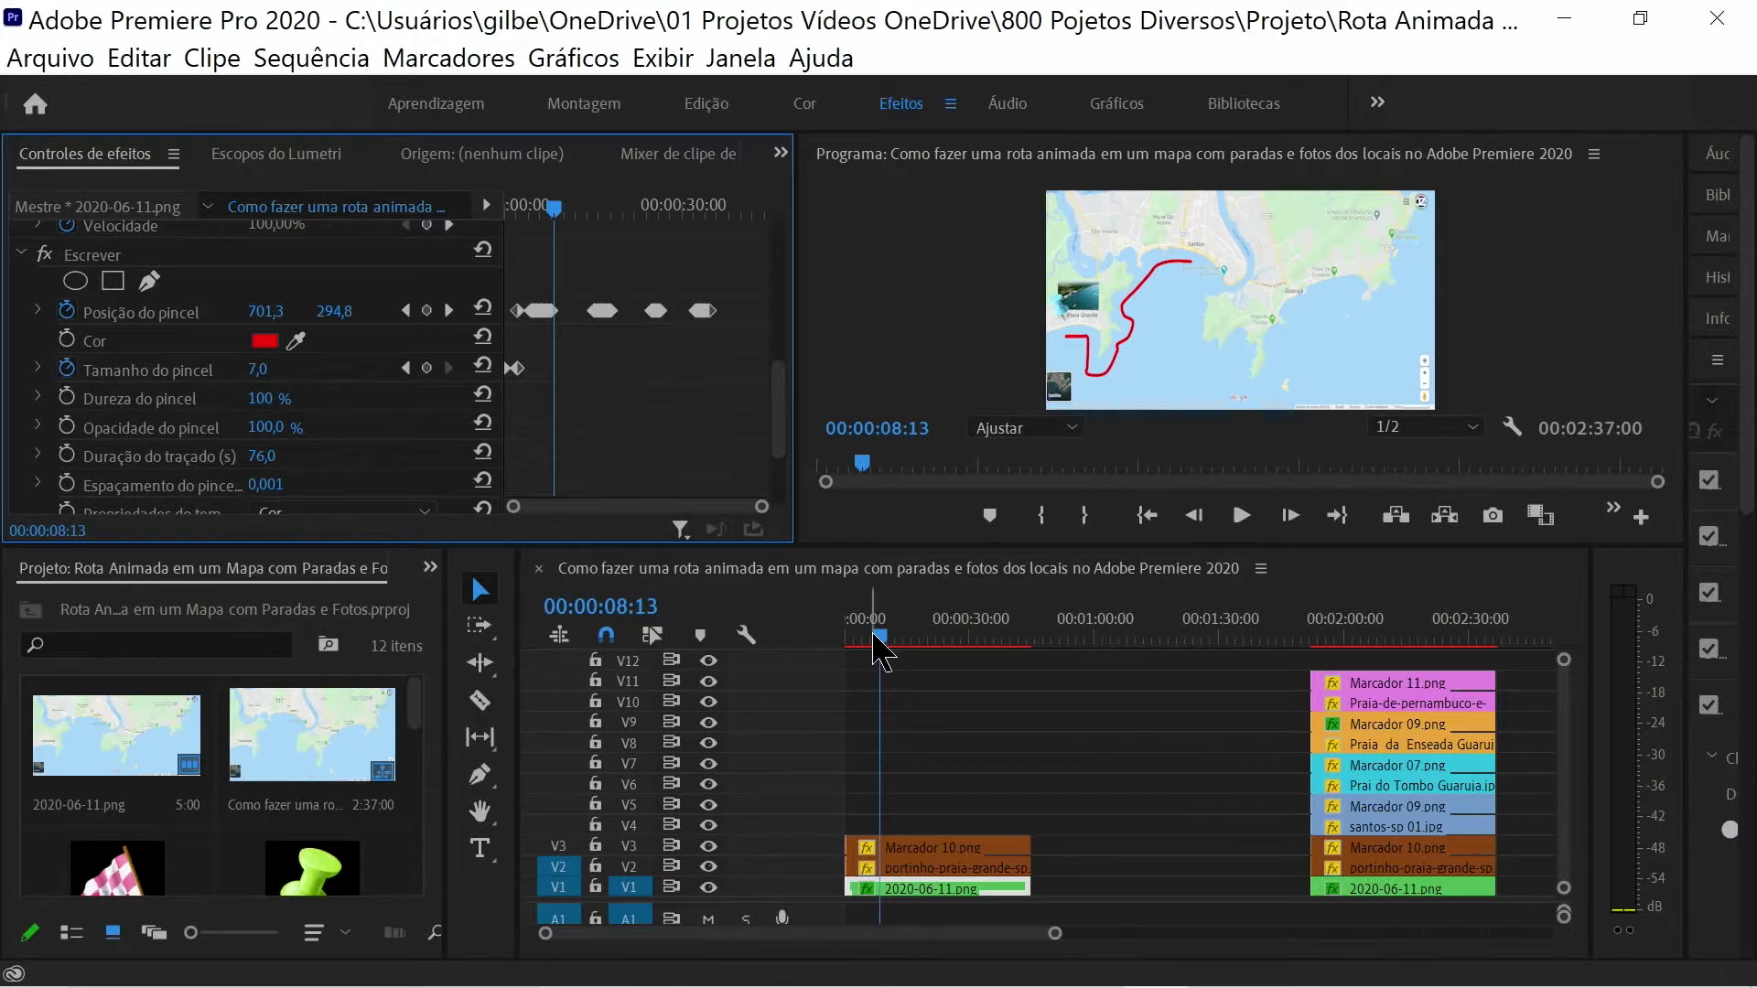
pyautogui.moveTo(881, 640); pyautogui.dragTo(854, 641)
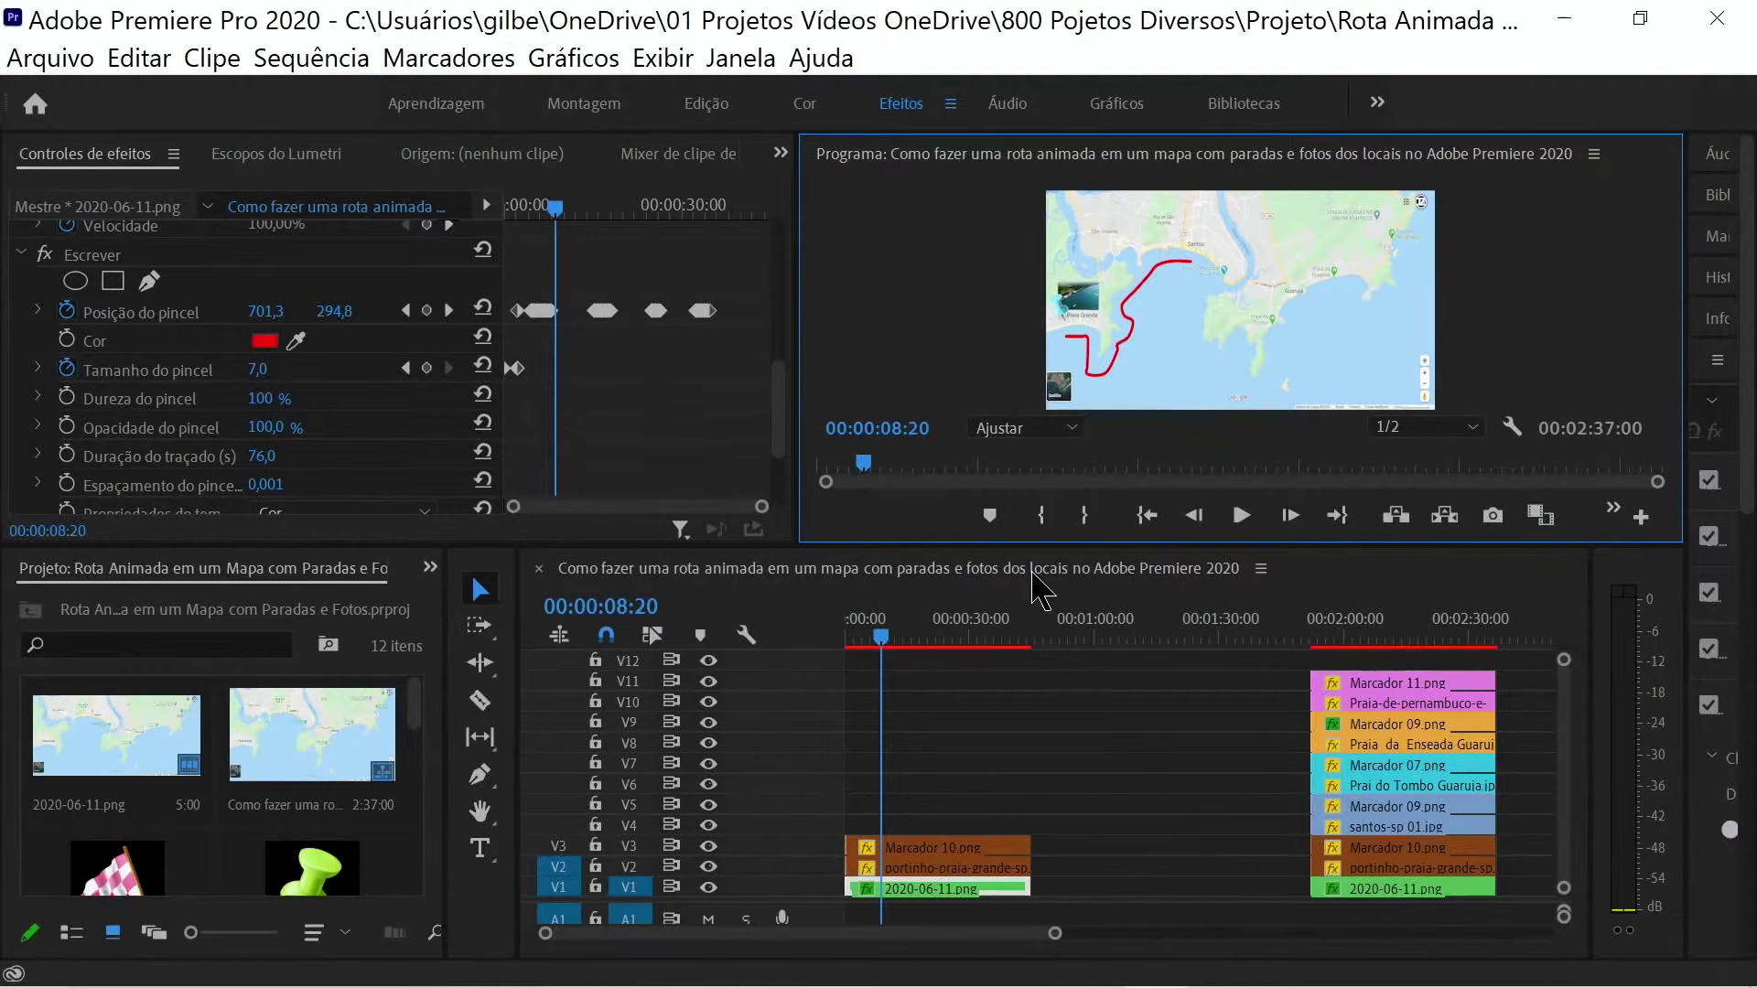
# - Place santos-sp 01.jpg on track V4 at 00:00:00:00 and select the photo in the Program Monitor
pyautogui.click(878, 635)
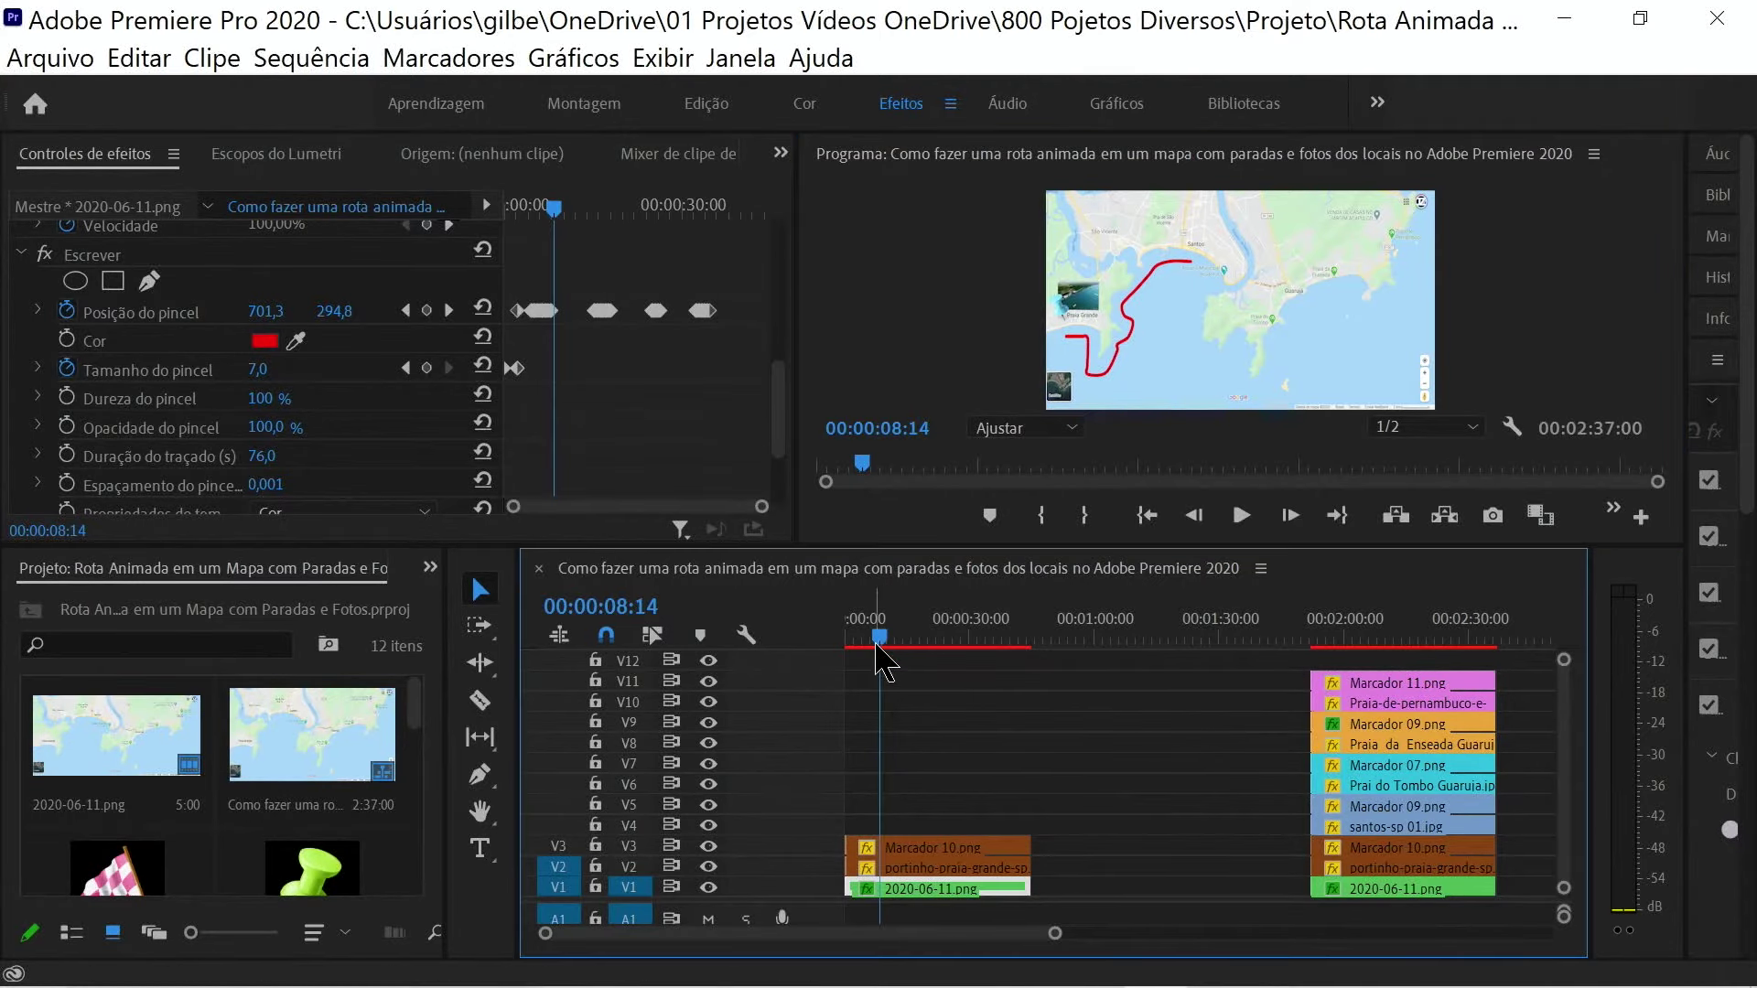
pyautogui.scroll(-3, 415, 824)
pyautogui.scroll(-2, 428, 862)
pyautogui.scroll(-1, 431, 880)
pyautogui.scroll(-1, 431, 880)
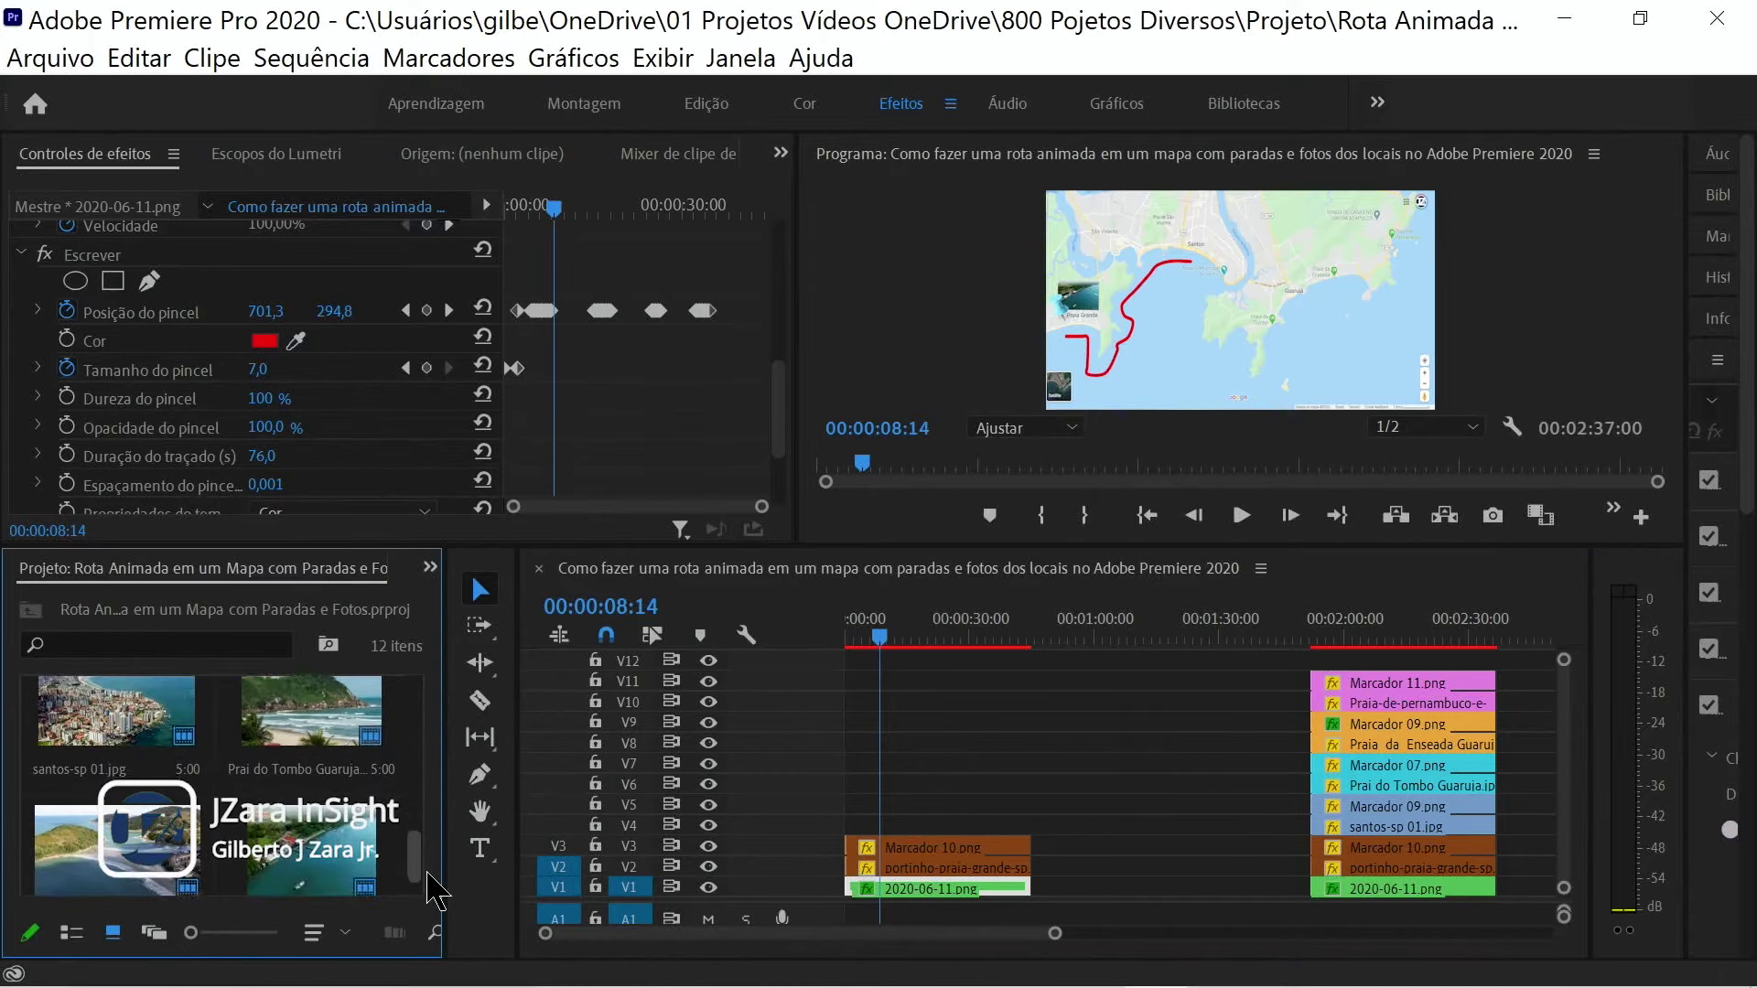
pyautogui.moveTo(137, 725); pyautogui.dragTo(402, 823)
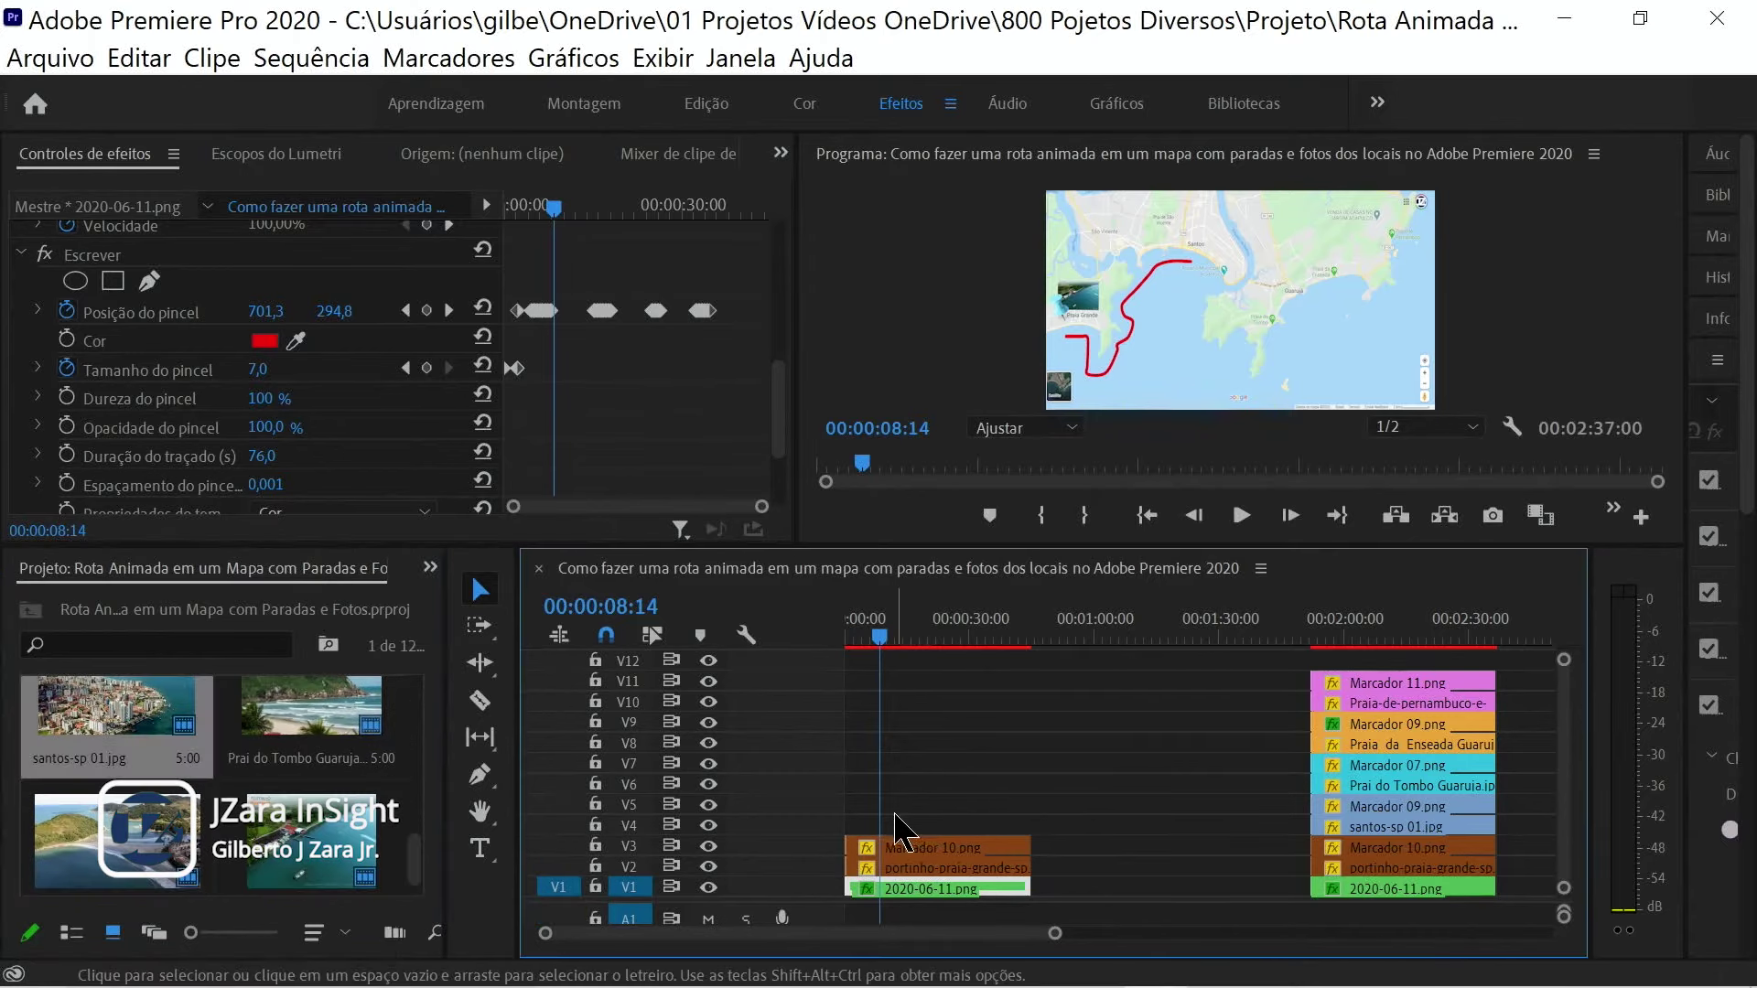
pyautogui.moveTo(78, 714)
pyautogui.mouseDown()
pyautogui.moveTo(833, 826)
pyautogui.moveTo(1027, 828)
pyautogui.mouseUp()
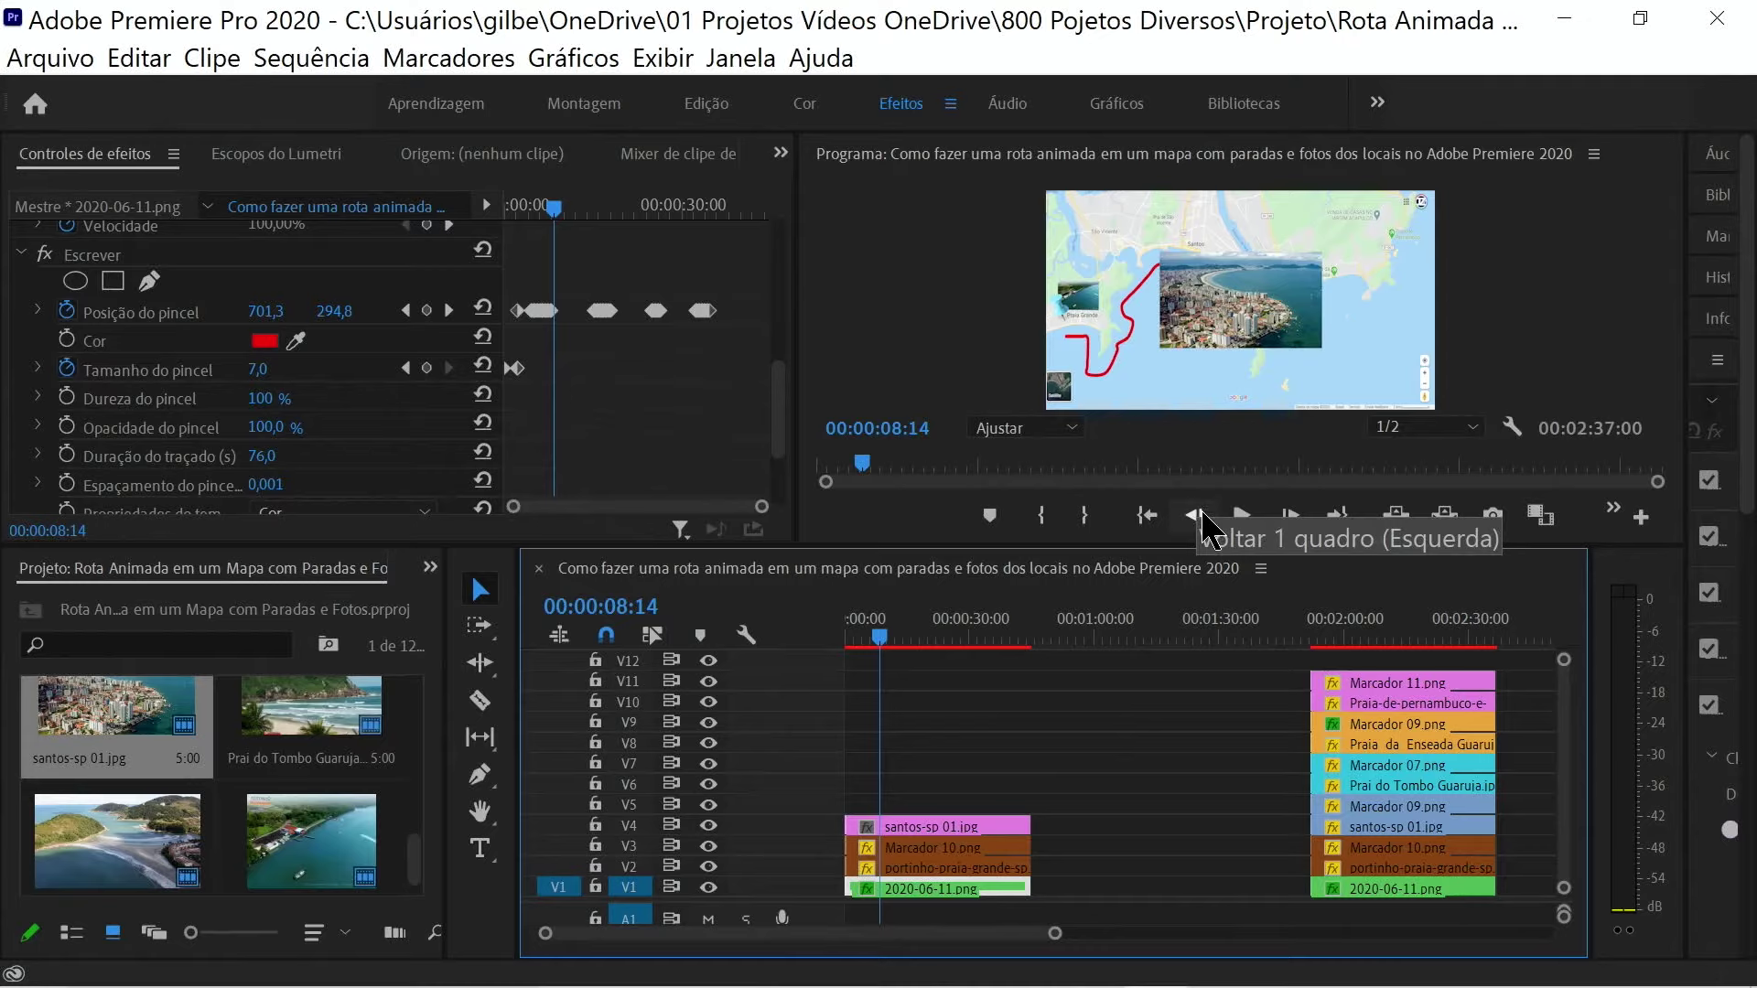
pyautogui.click(943, 829)
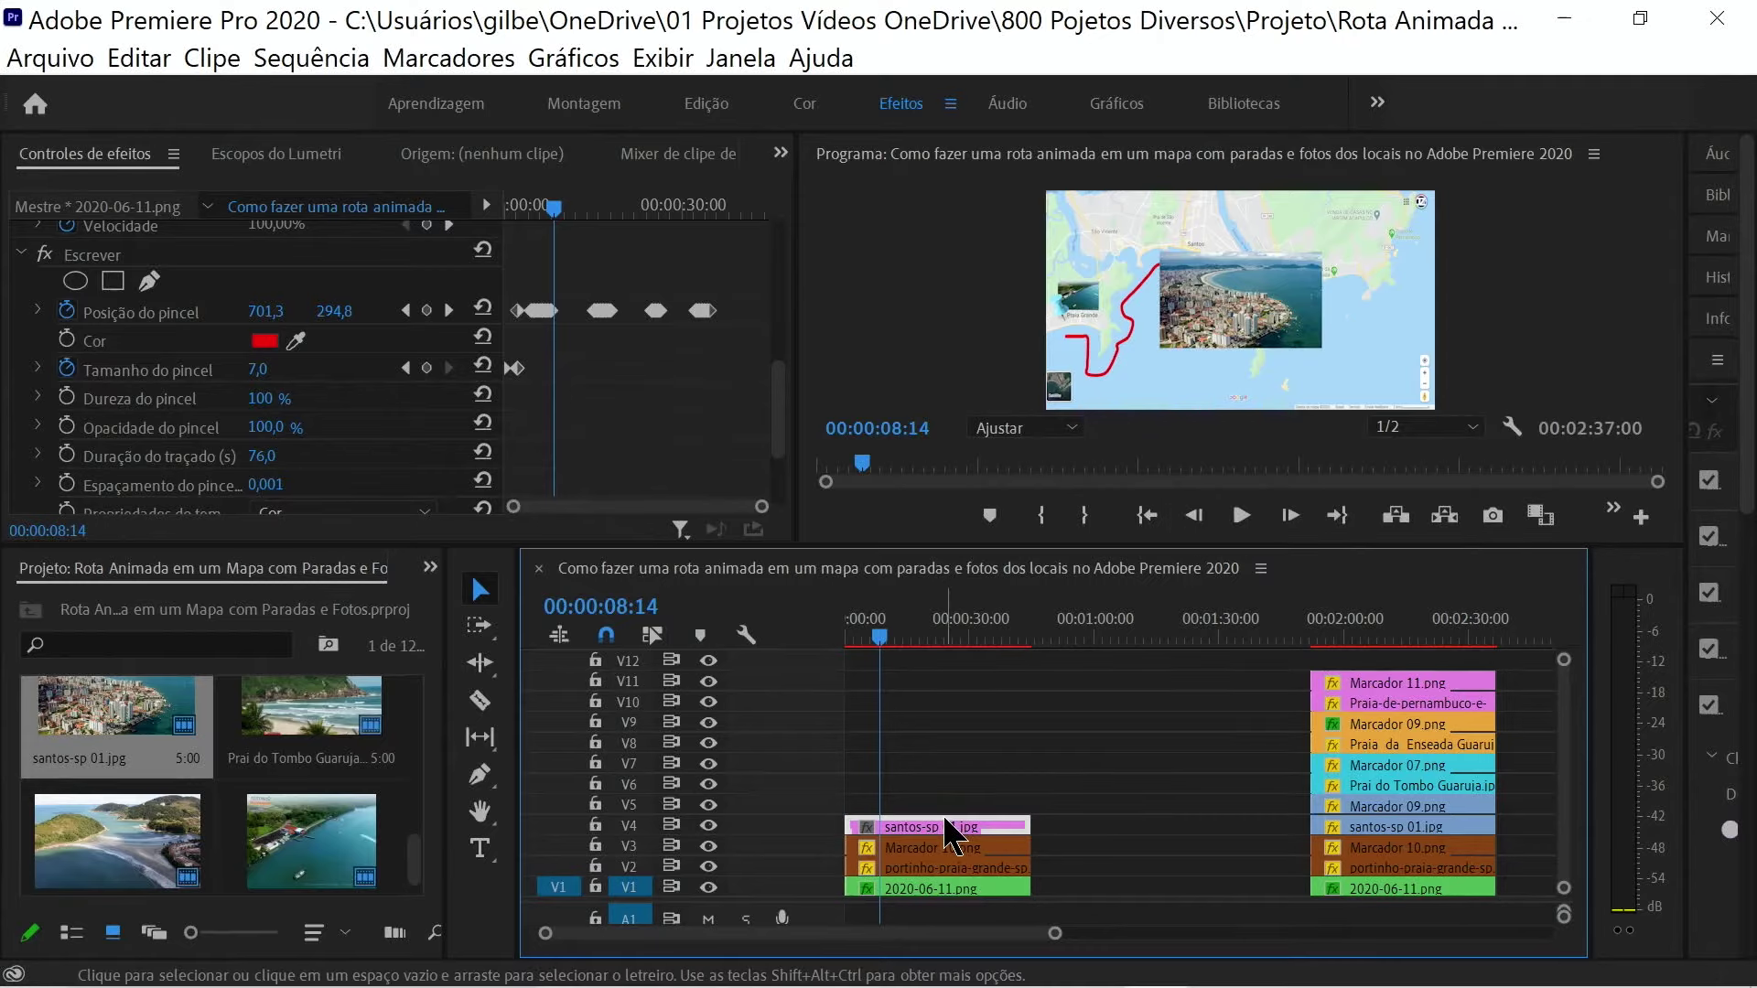
pyautogui.click(1265, 345)
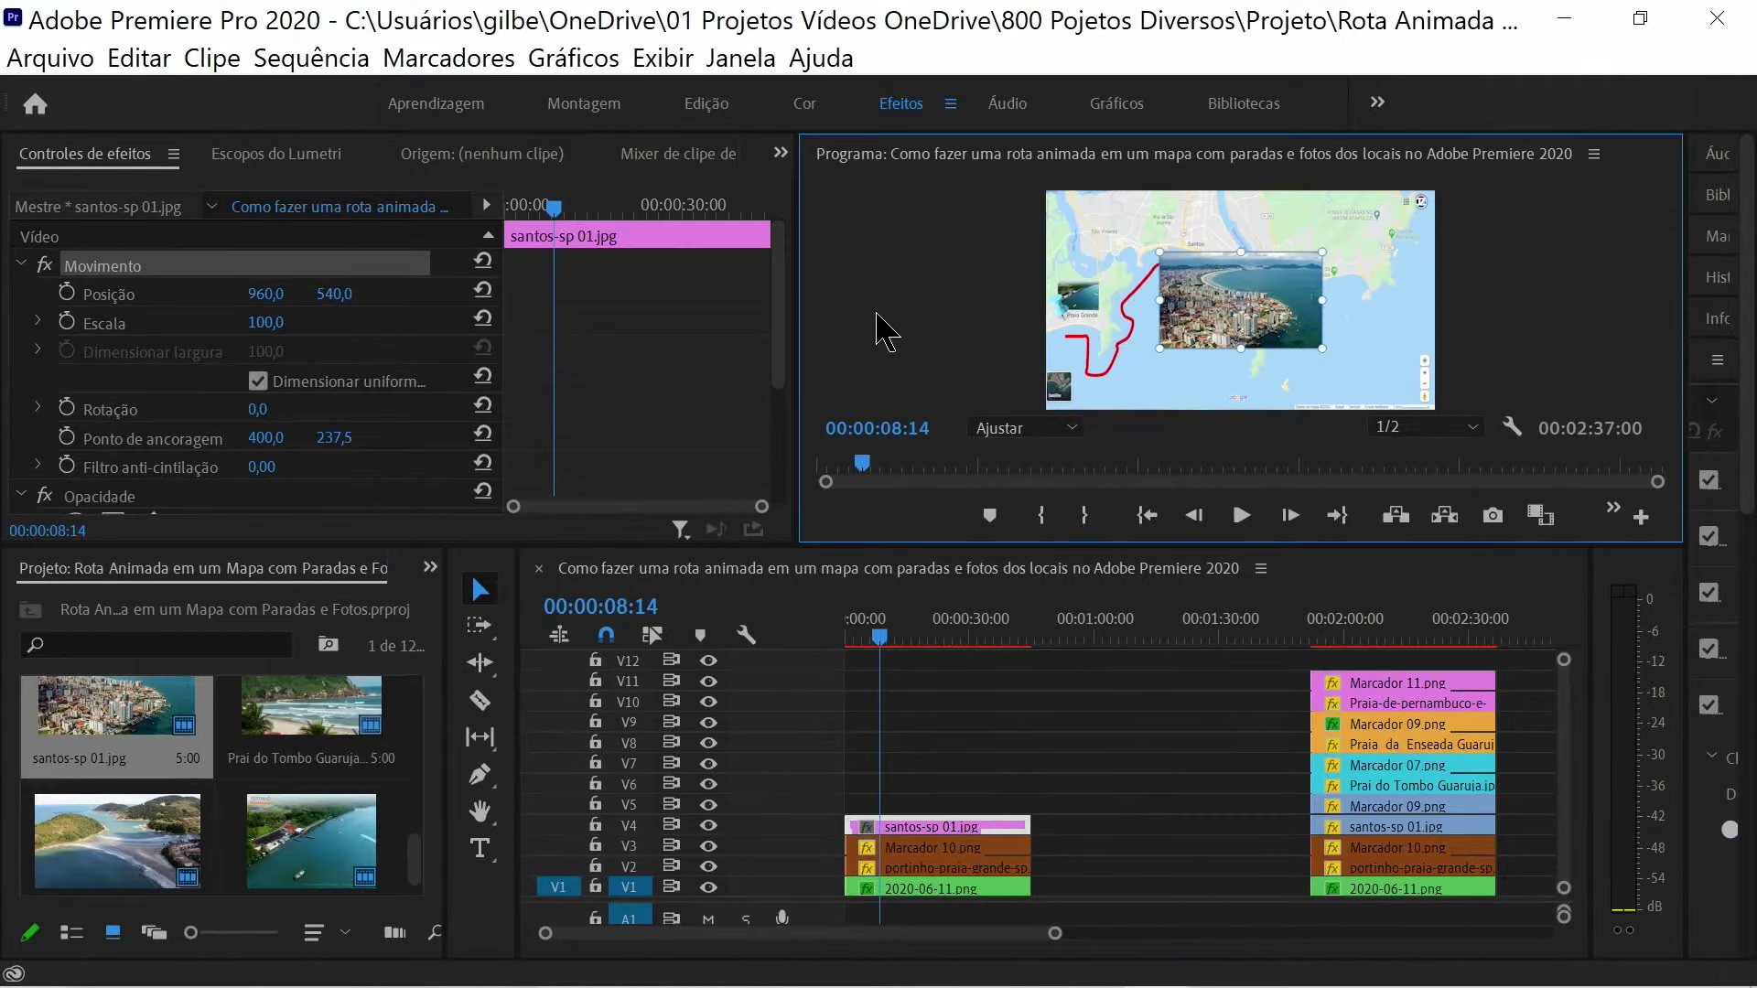
# - Scale the santos-sp 01.jpg photo down and move it just above the Santos label
pyautogui.press('`')
pyautogui.moveTo(1070, 625)
pyautogui.mouseDown()
pyautogui.moveTo(961, 538)
pyautogui.moveTo(1036, 612)
pyautogui.mouseUp()
pyautogui.moveTo(942, 513); pyautogui.dragTo(820, 285)
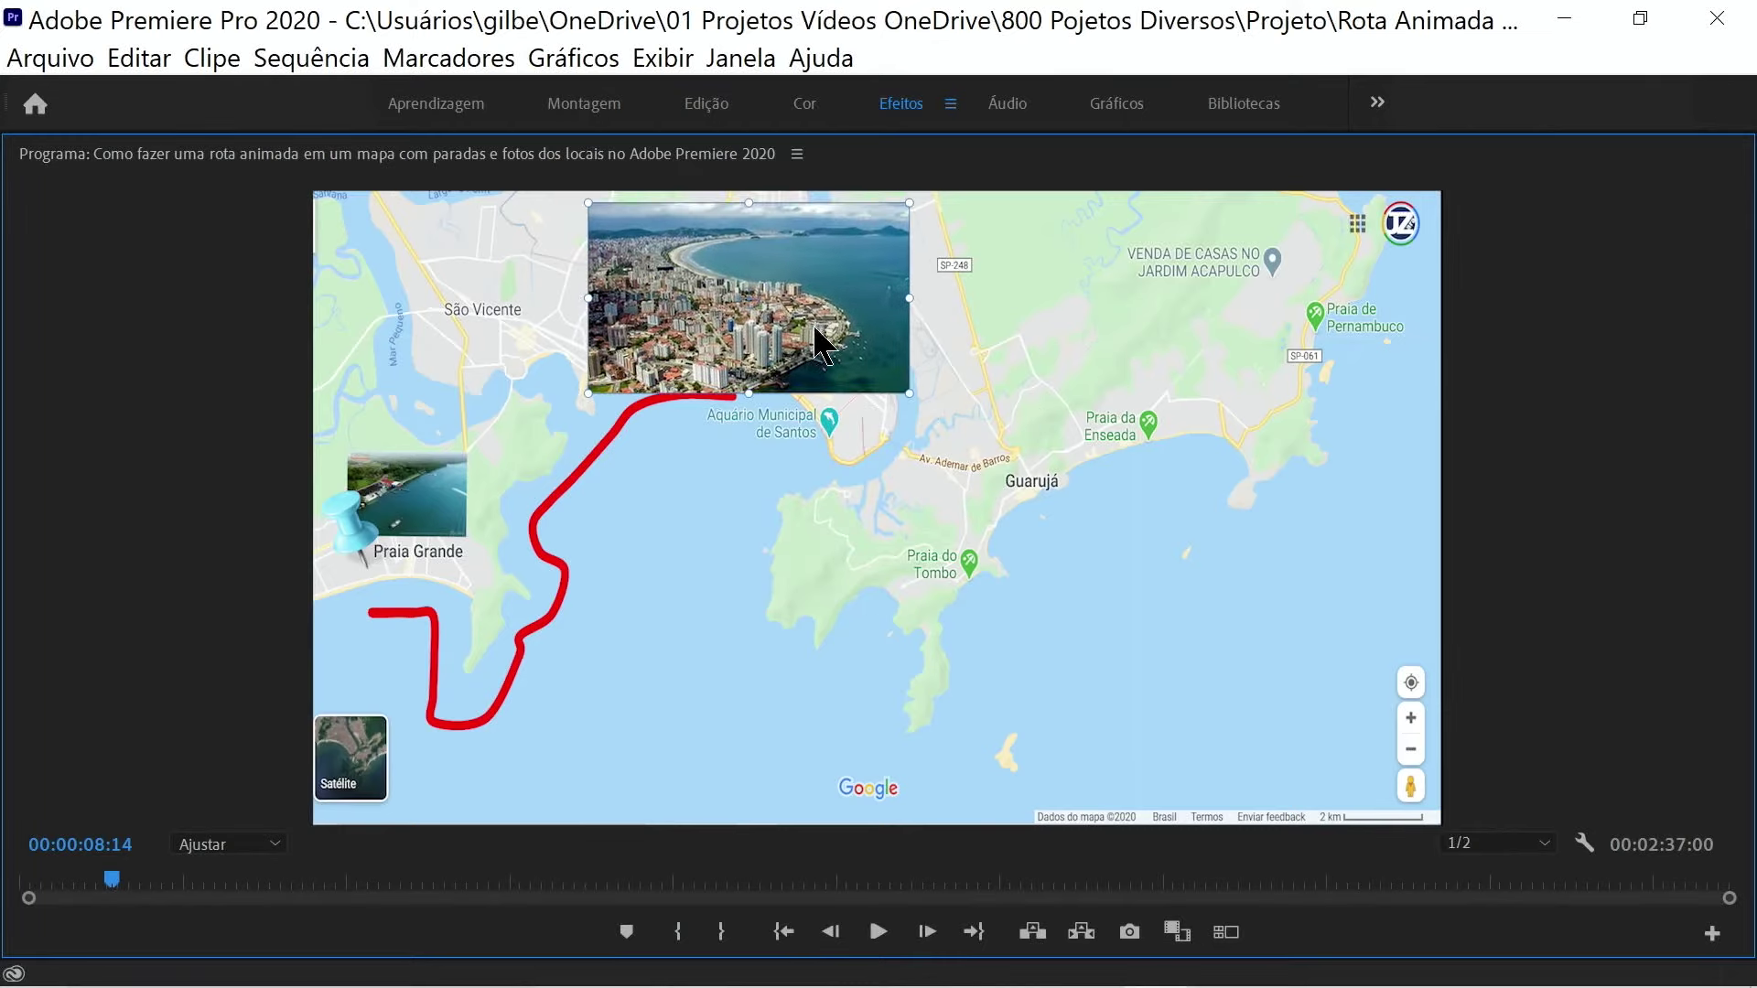
pyautogui.click(756, 526)
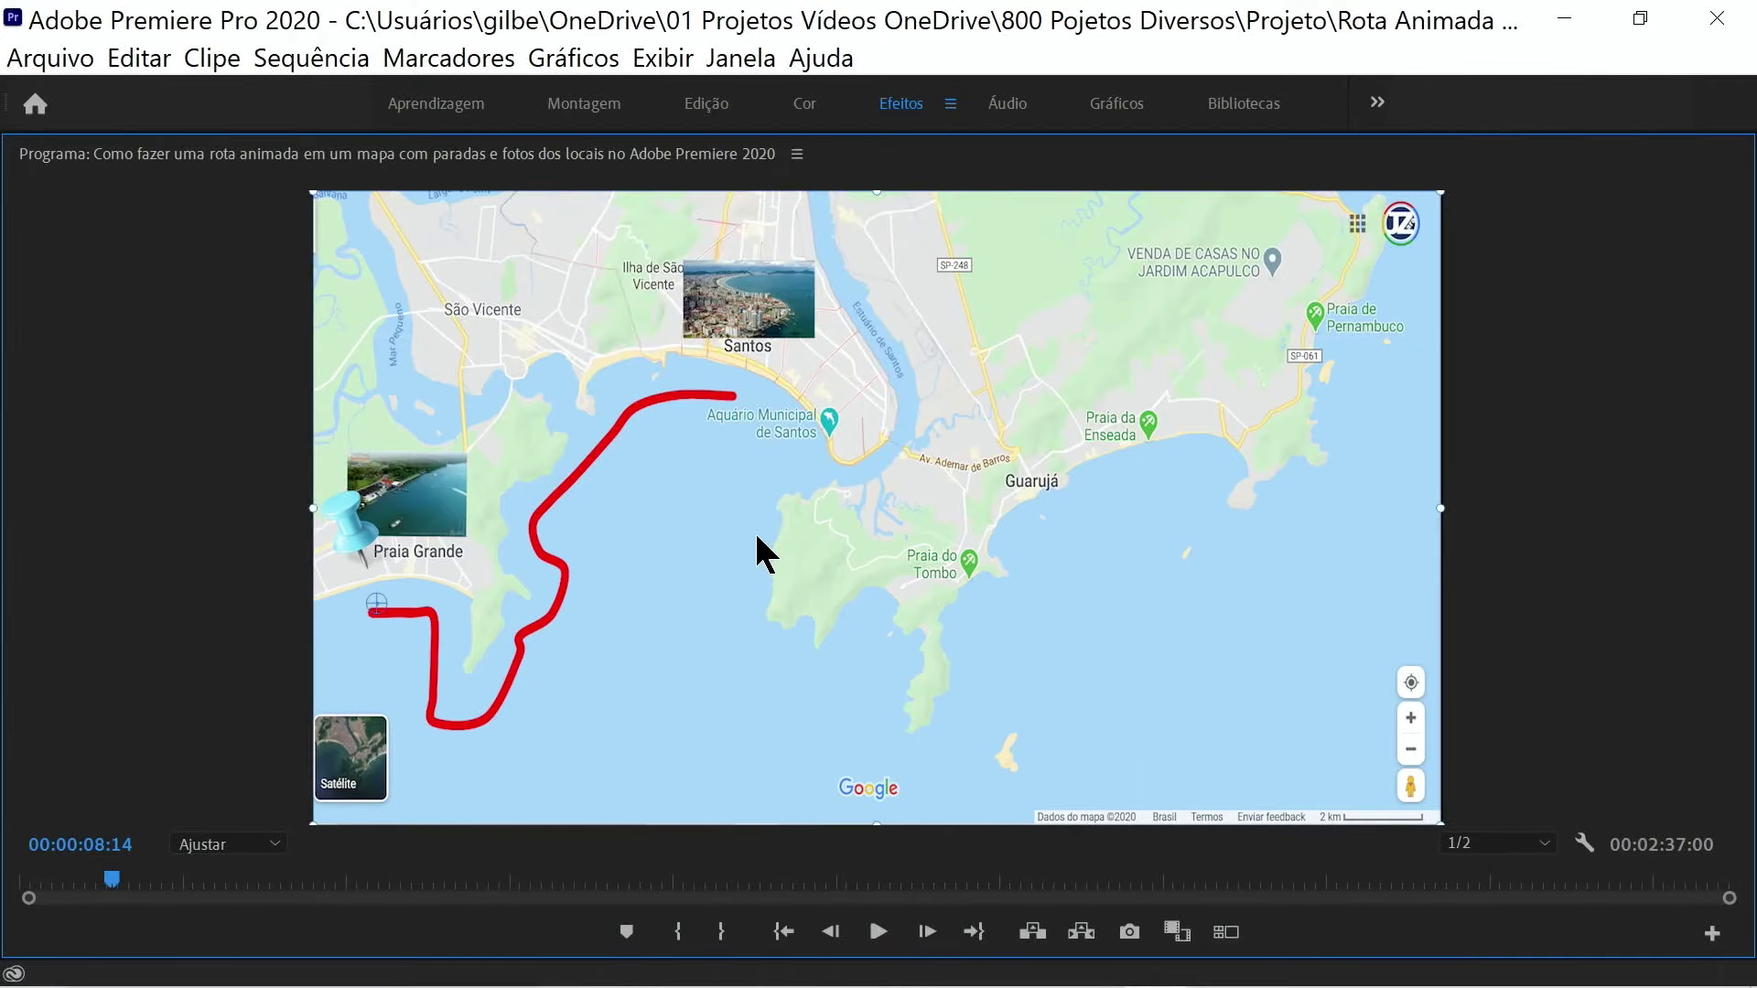
pyautogui.press('`')
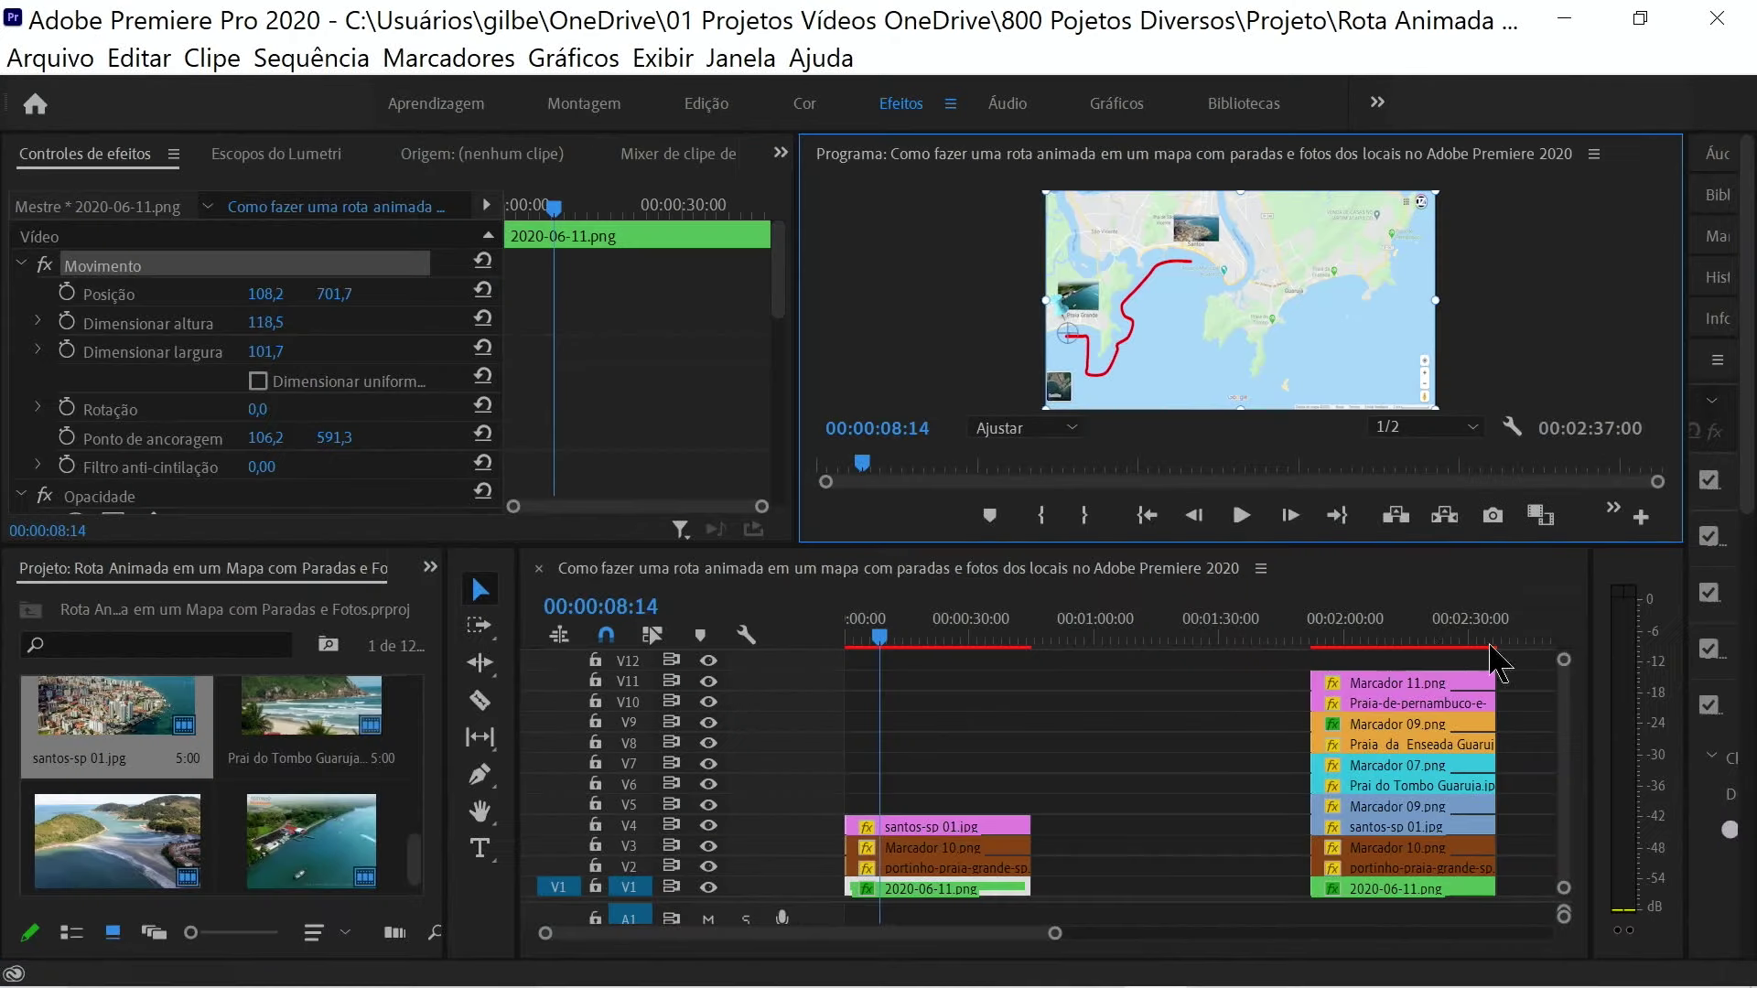
# - Add Position and Scale keyframes to santos-sp 01.jpg at 00:00:08:14
pyautogui.click(960, 829)
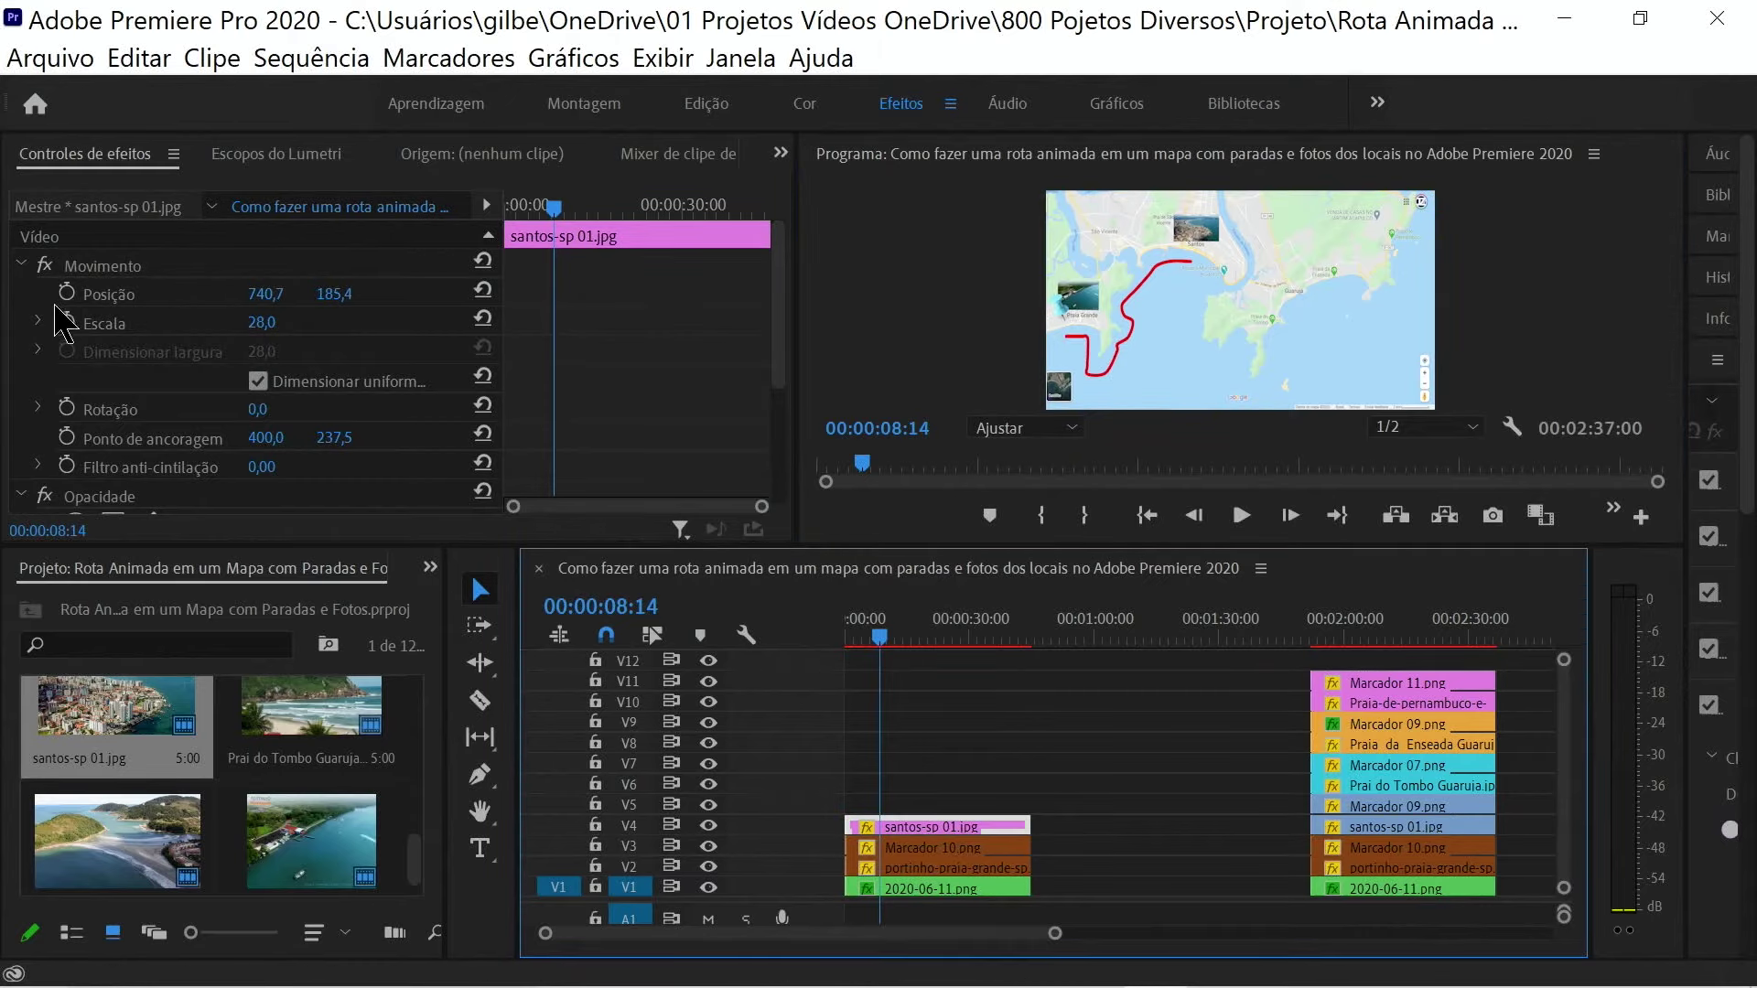
pyautogui.click(66, 292)
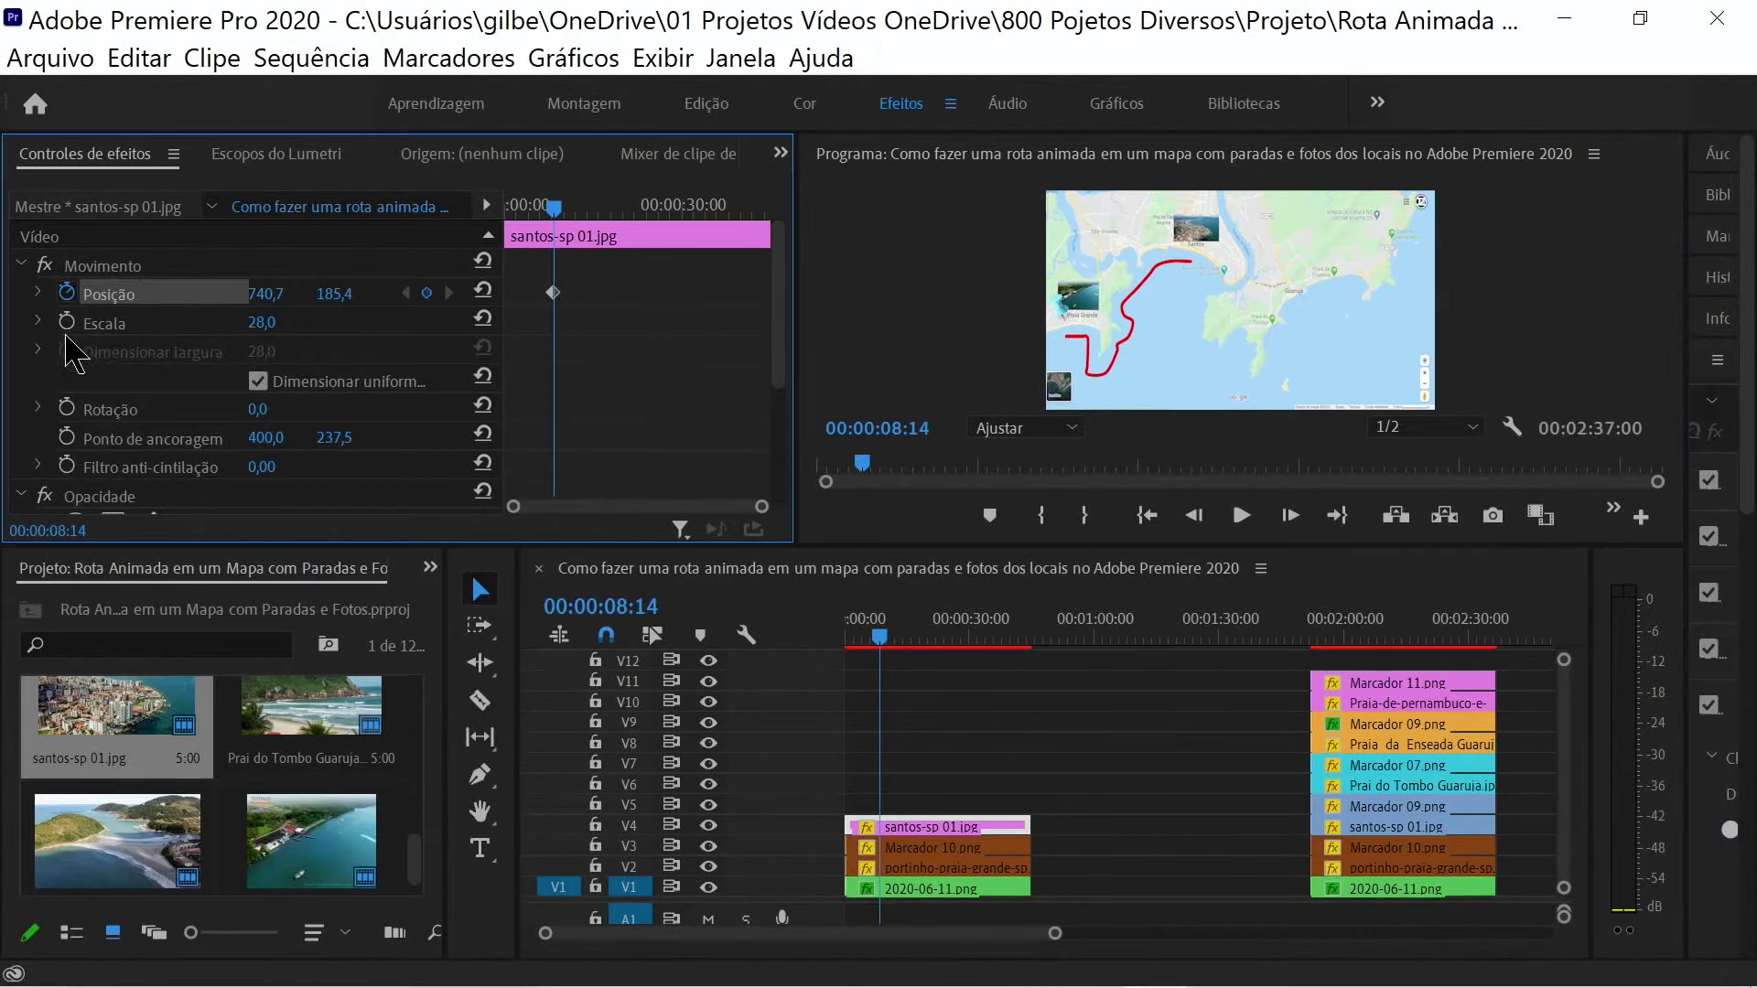
pyautogui.click(66, 323)
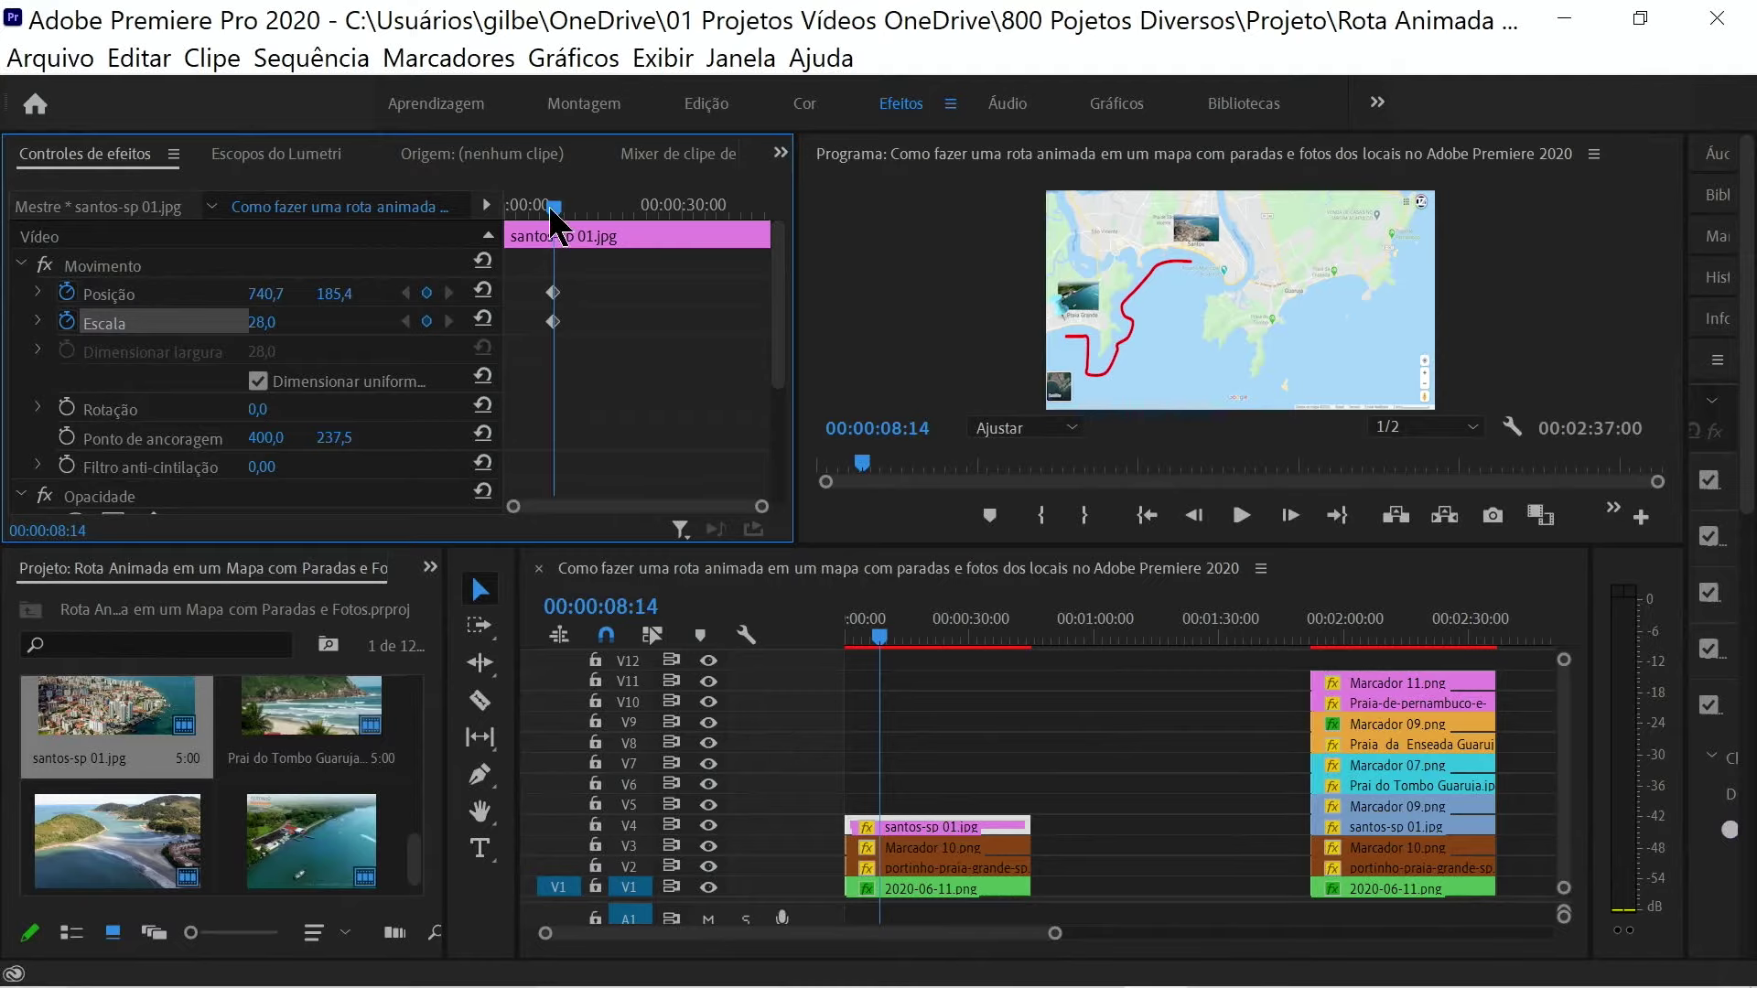
# - Set the photo's Scale to 0 at 00:00:00:00 and at 00:00:08:08
pyautogui.moveTo(553, 207); pyautogui.dragTo(506, 207)
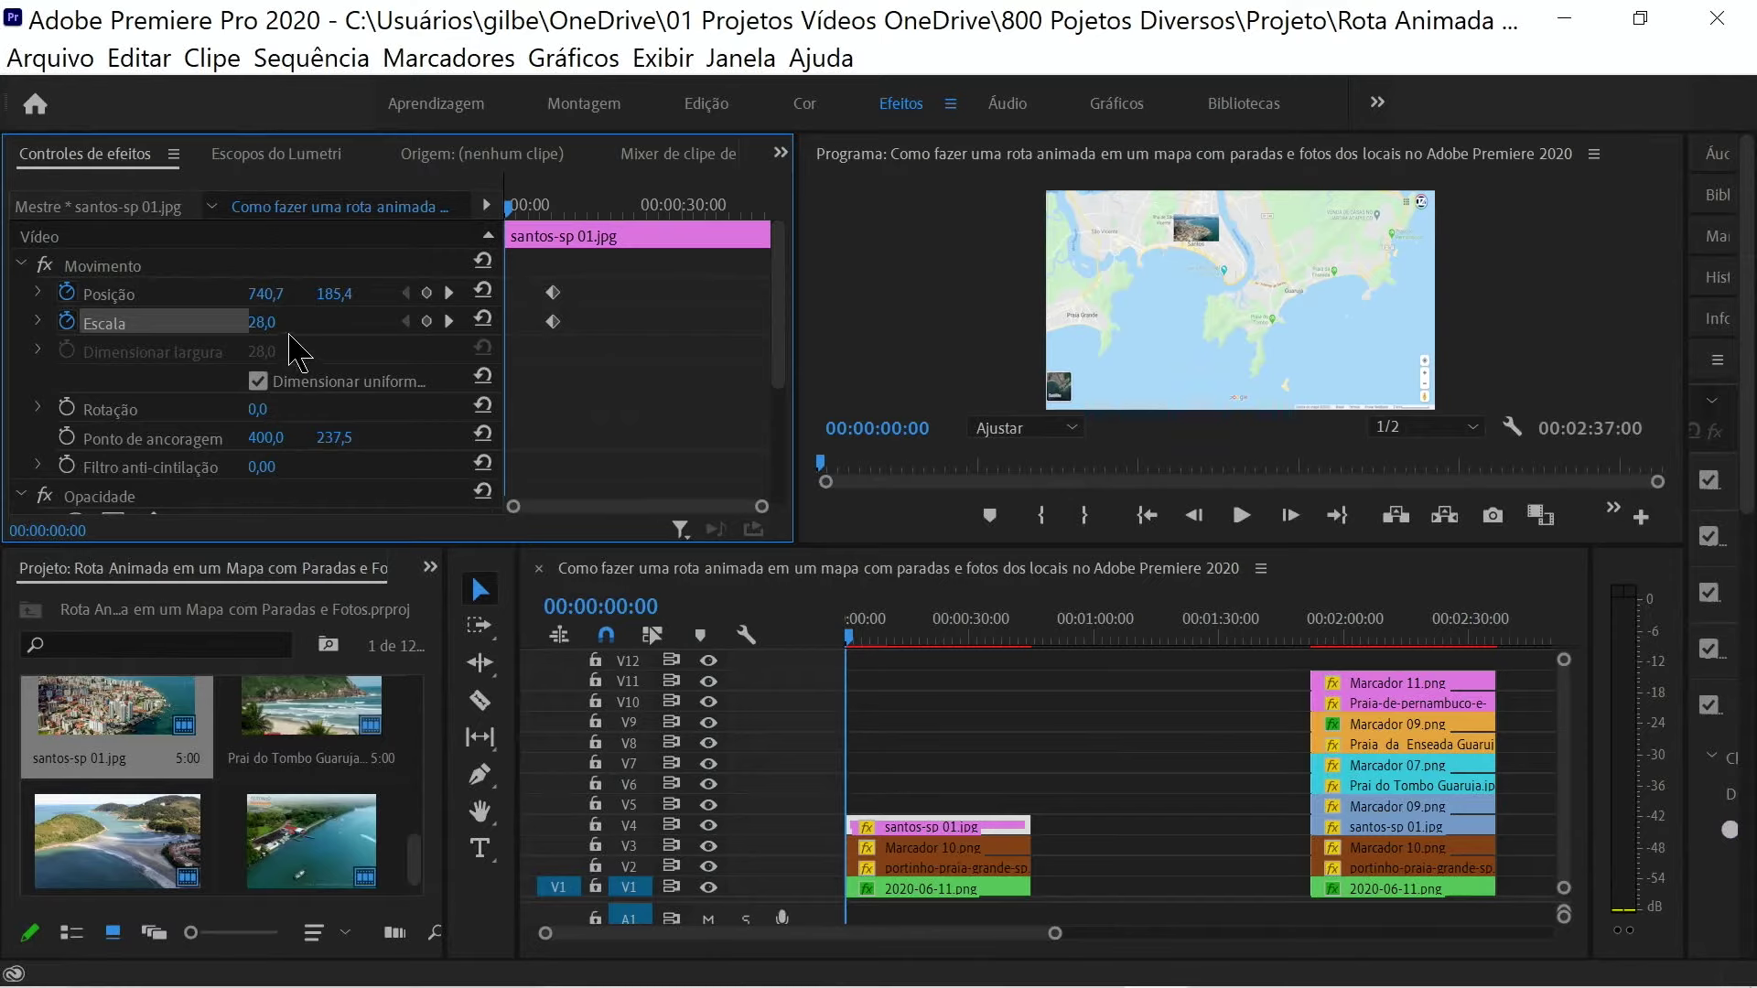
pyautogui.moveTo(261, 323); pyautogui.dragTo(4, 367)
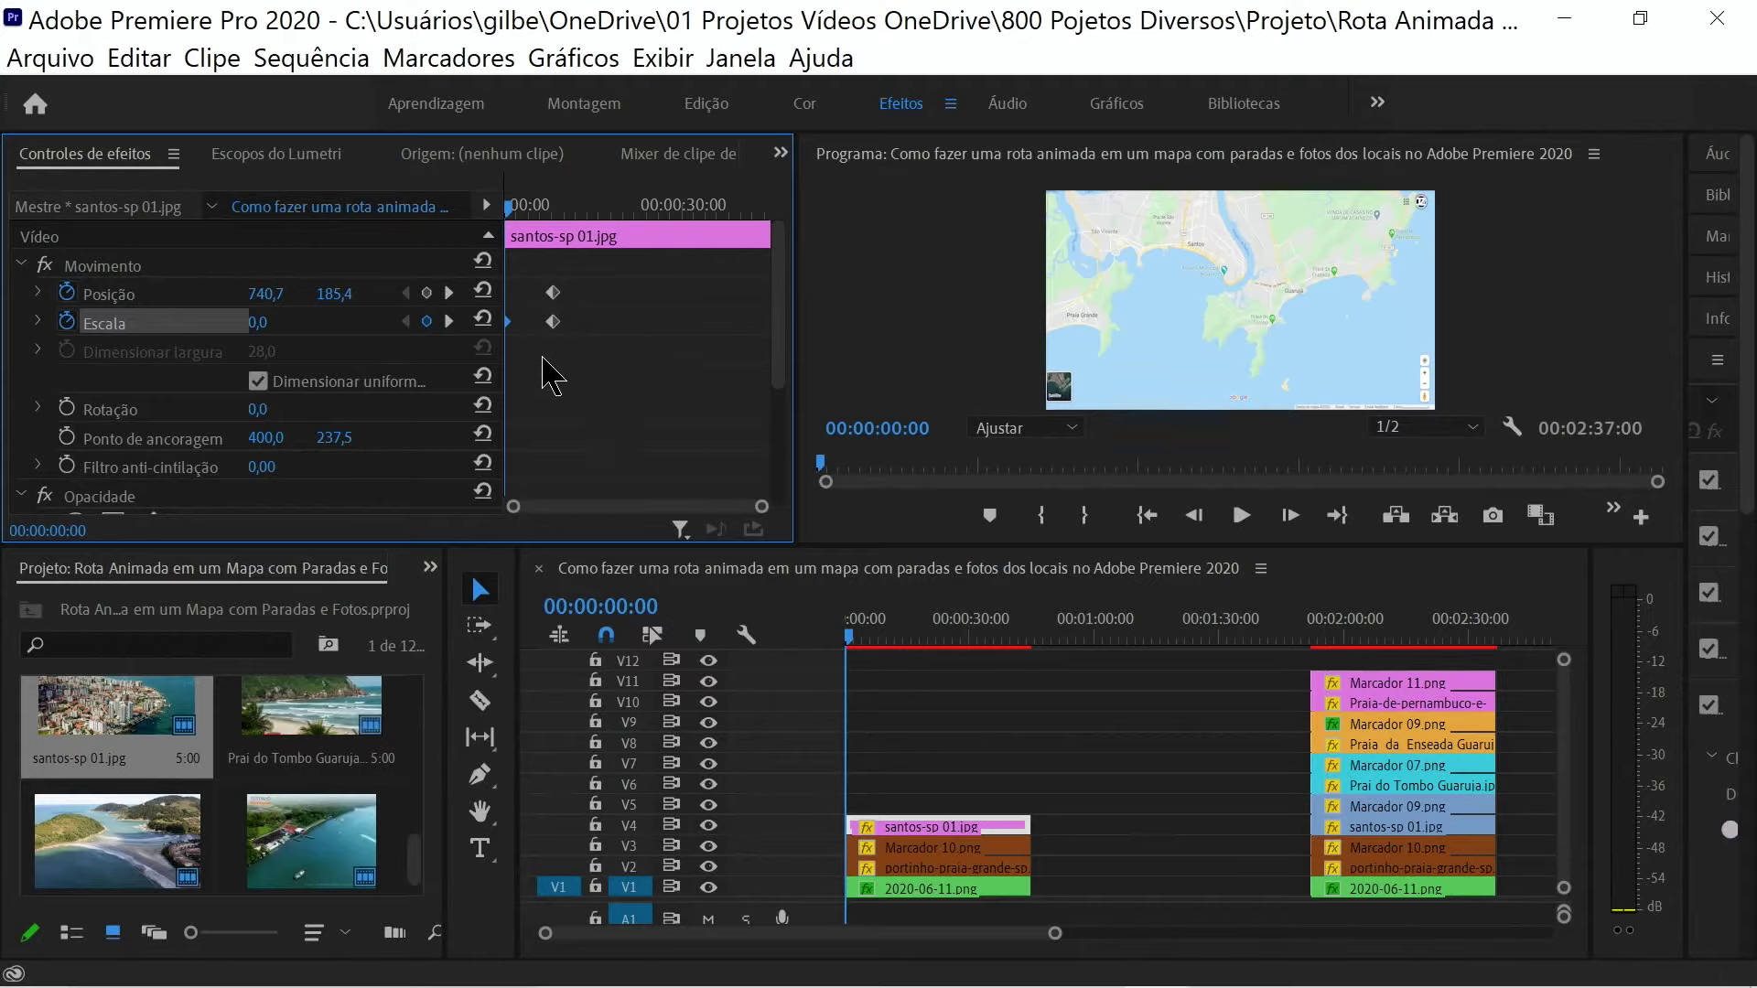
pyautogui.click(449, 321)
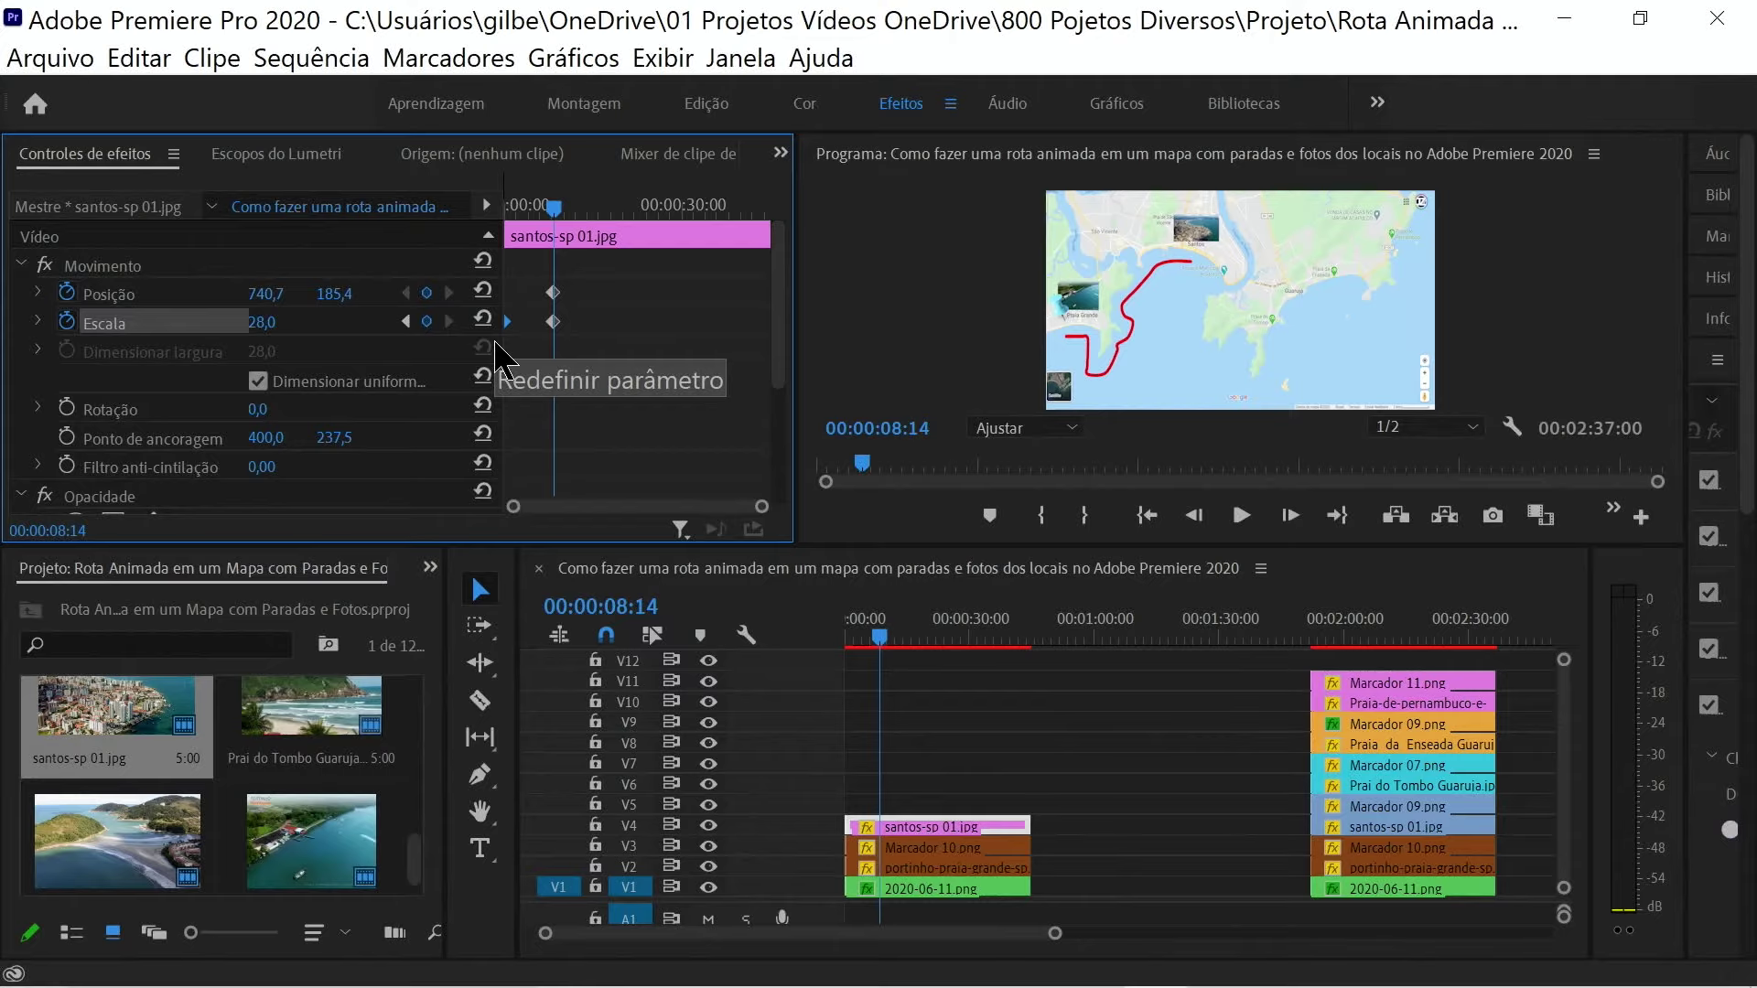
pyautogui.press('Left')
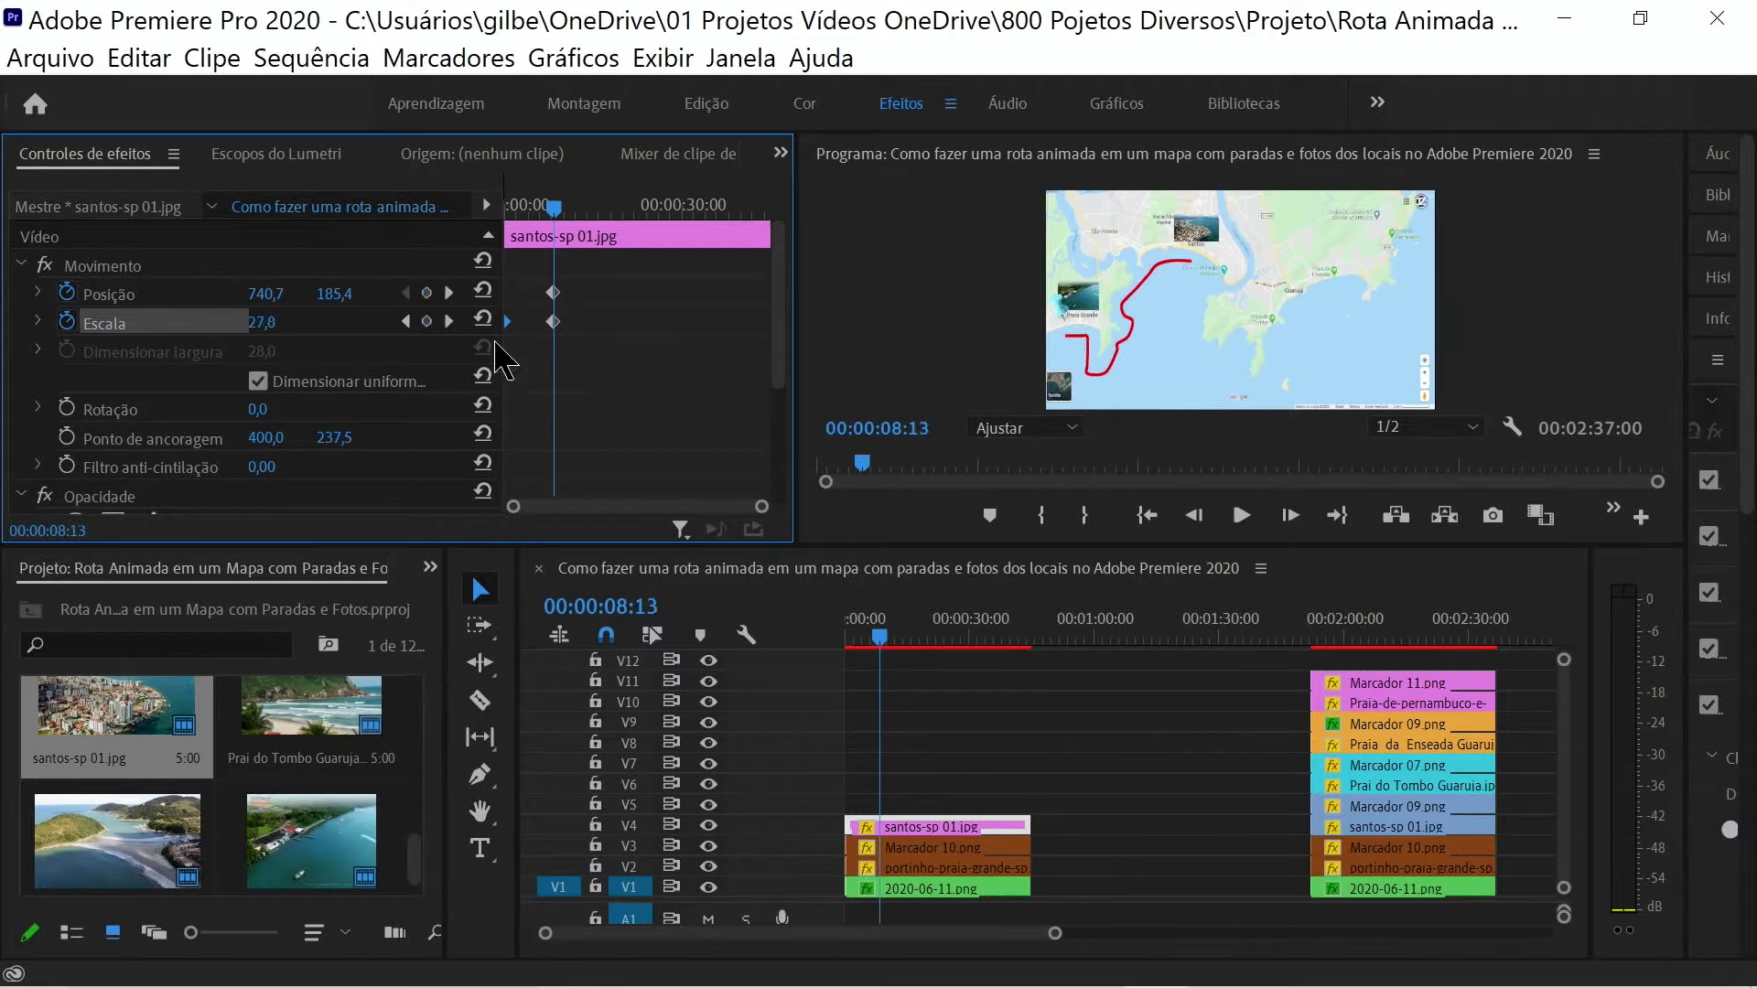
pyautogui.press('Left')
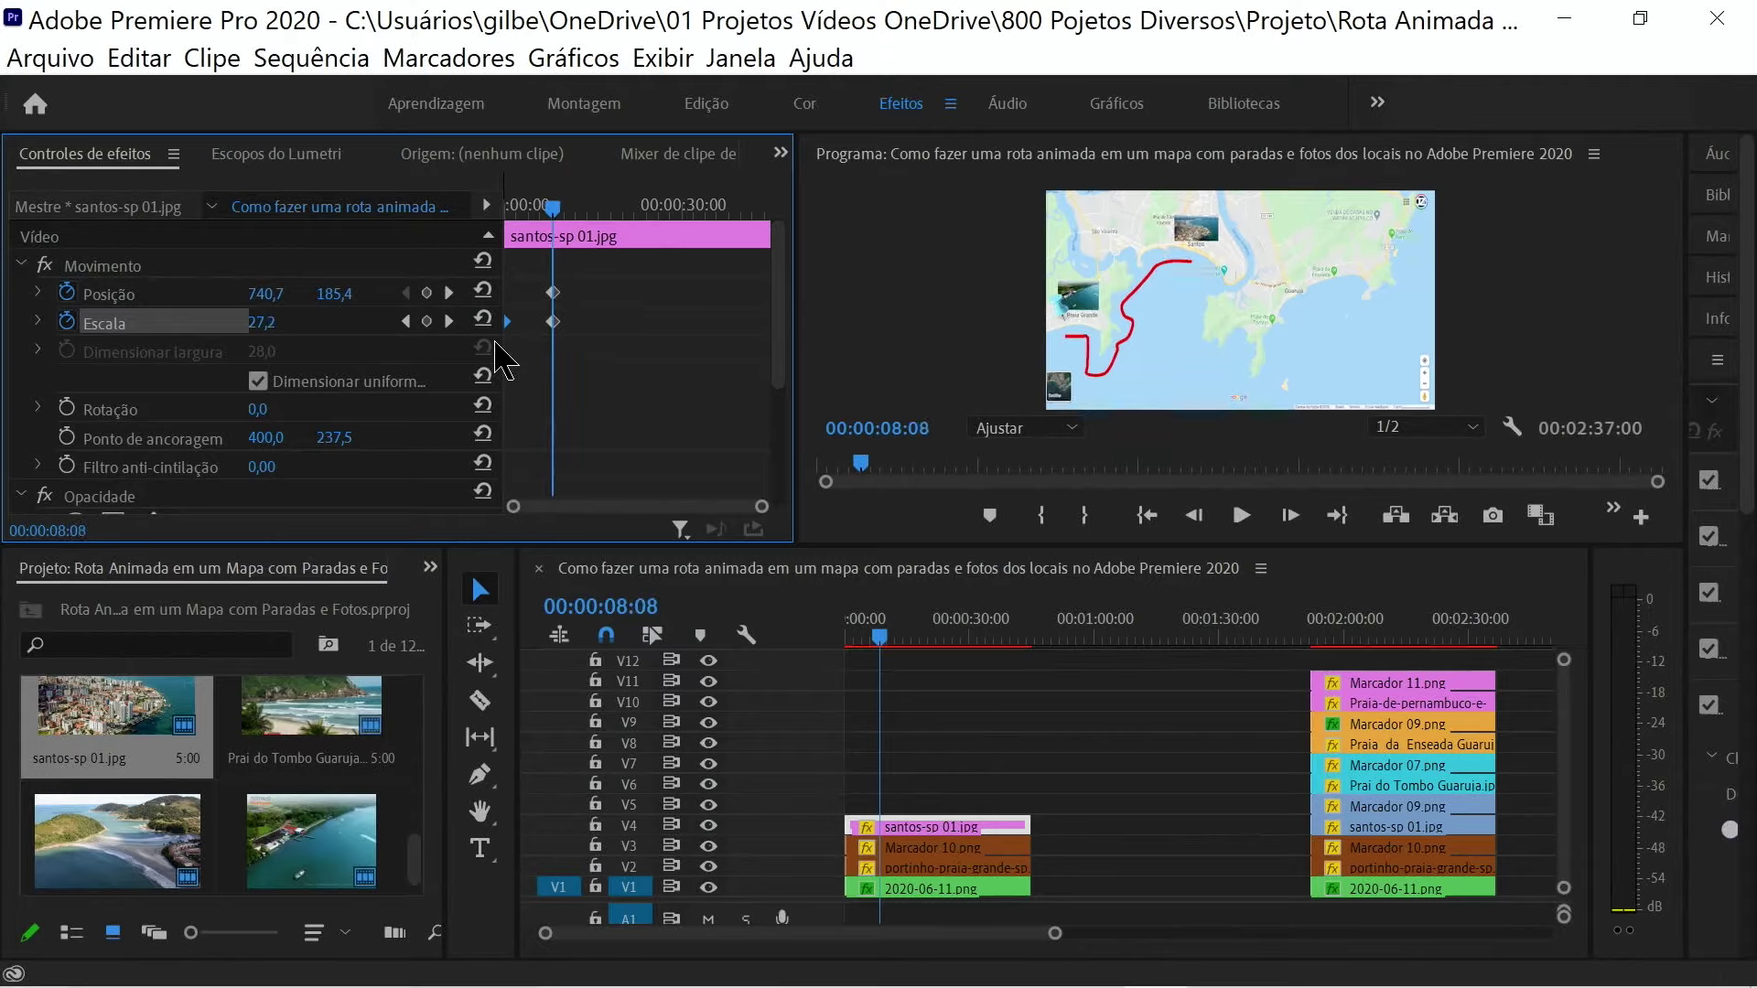
pyautogui.write('0')
pyautogui.press('Return')
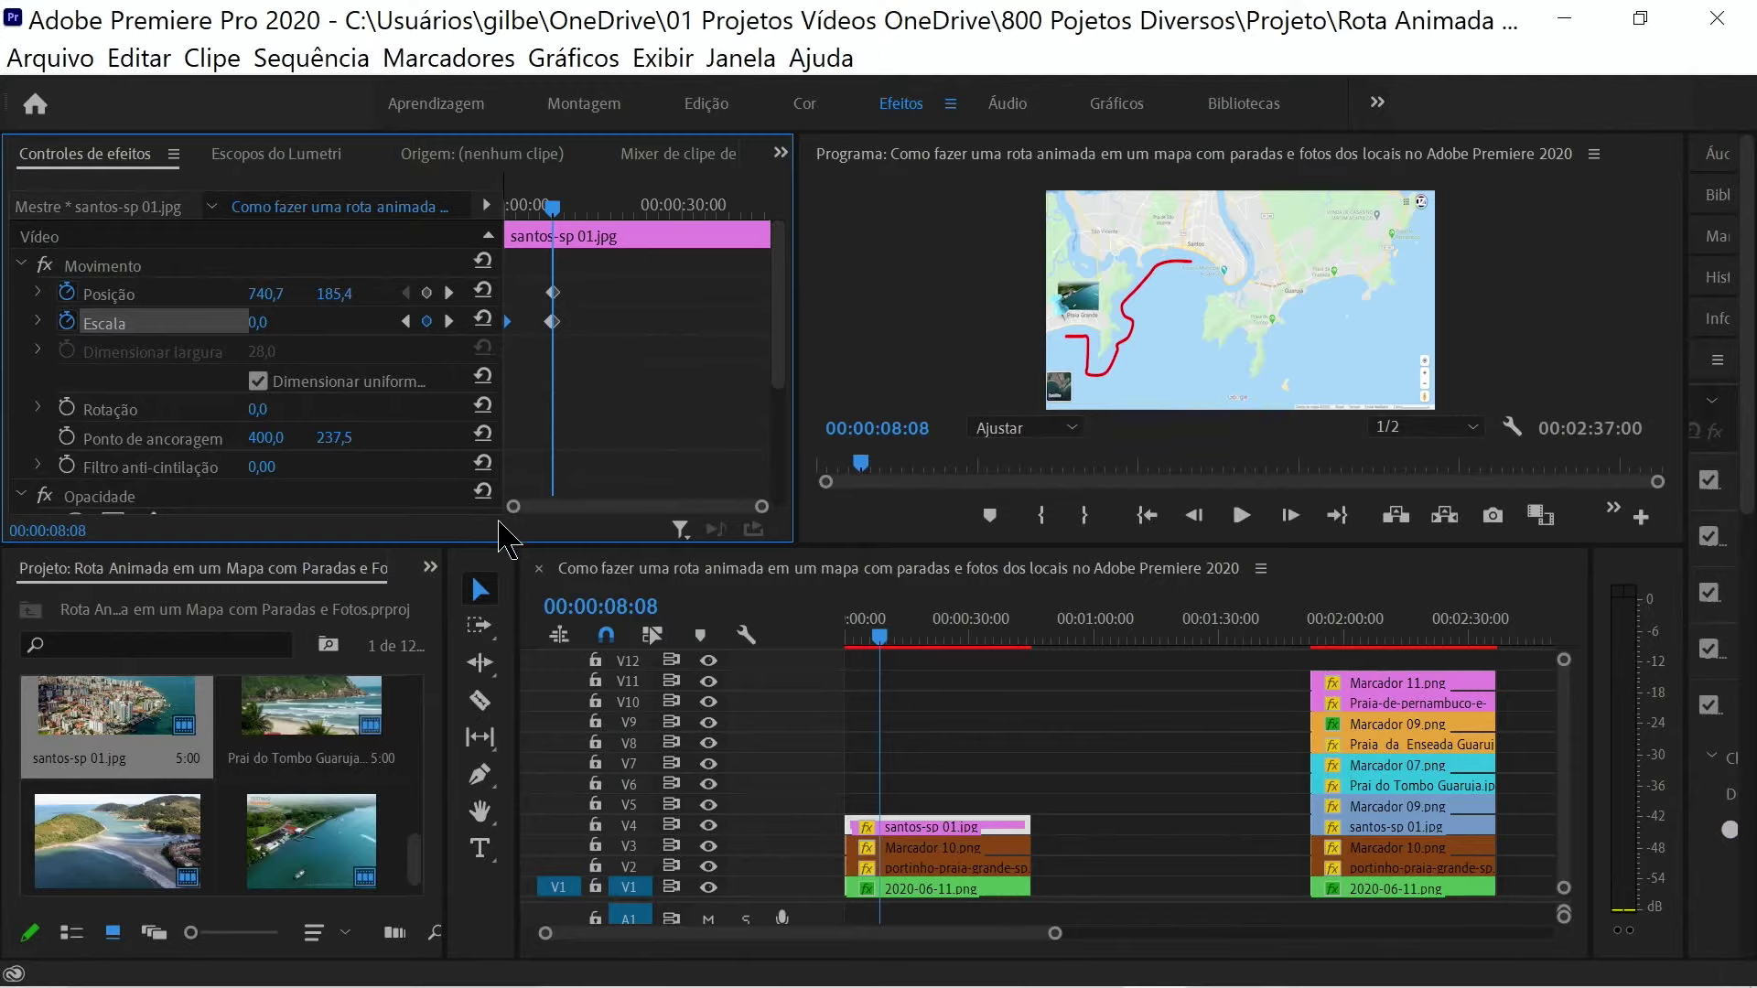
pyautogui.moveTo(513, 506); pyautogui.dragTo(598, 522)
pyautogui.moveTo(597, 522); pyautogui.dragTo(538, 521)
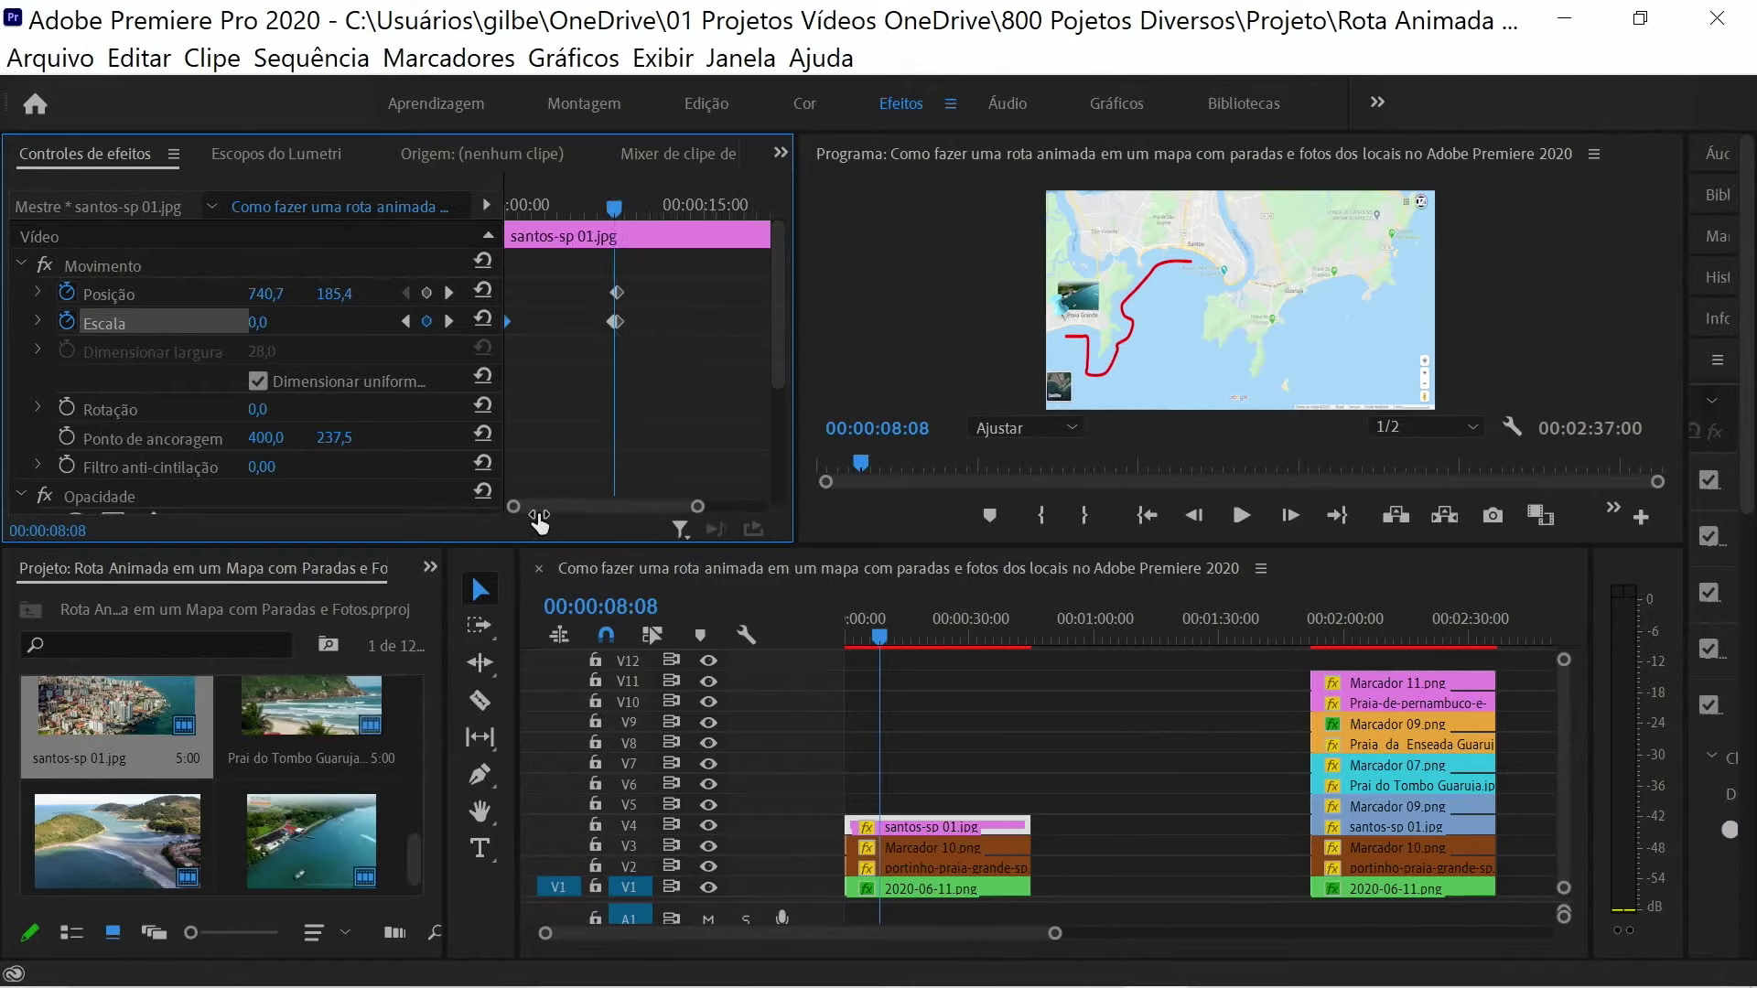
# - Play the sequence from the start maximized to check the Santos photo popping up
pyautogui.moveTo(614, 209); pyautogui.dragTo(480, 245)
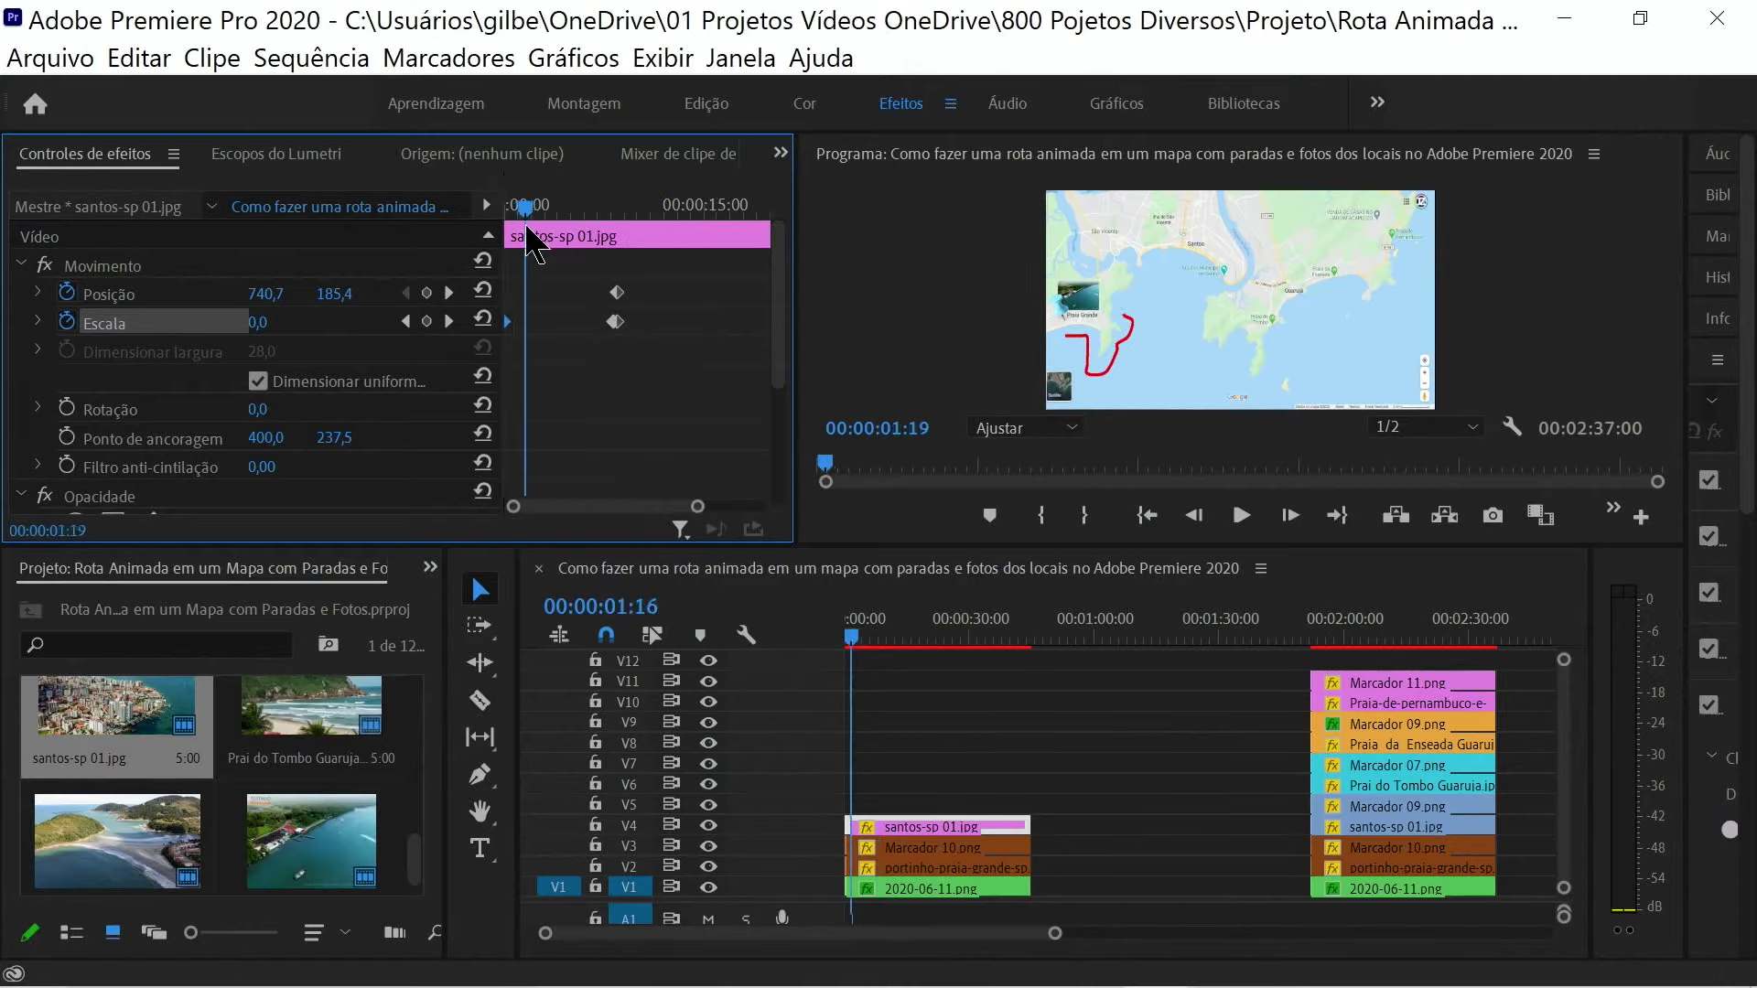
pyautogui.click(942, 364)
pyautogui.press('`')
pyautogui.press('space')
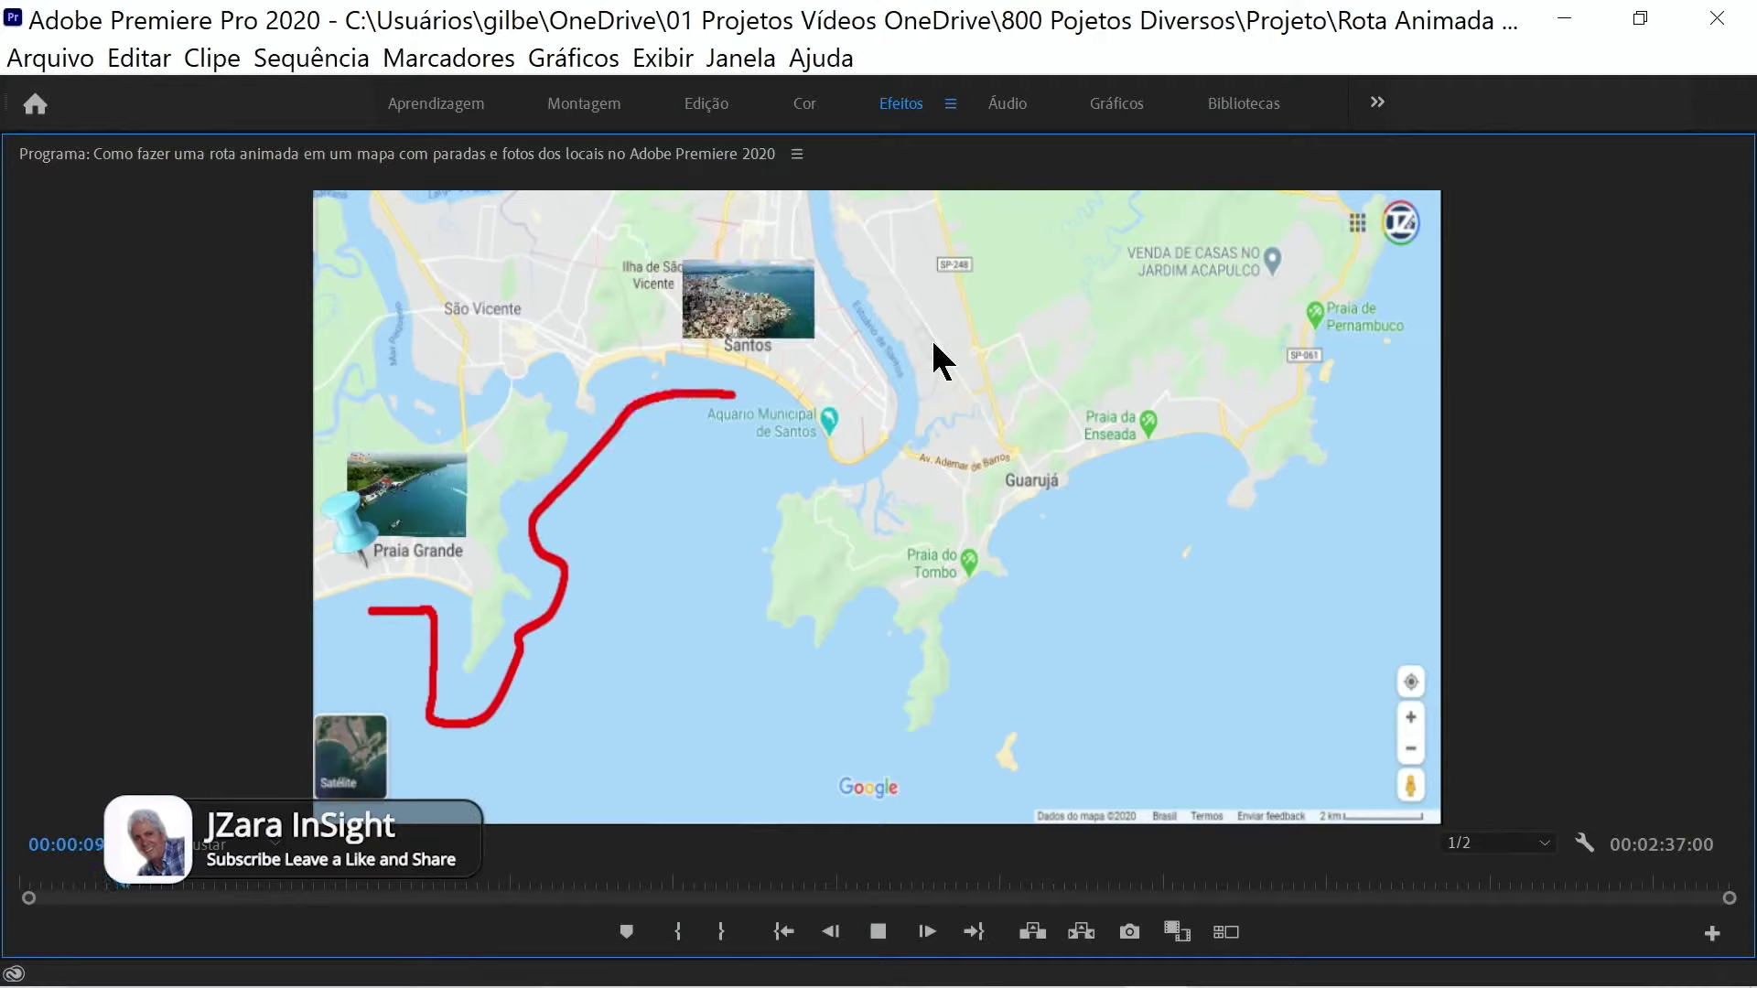
# - Stop playback, restore the layout, and place 02 Marcador 09.png on track V5 at the sequence start
pyautogui.press('space')
pyautogui.press('`')
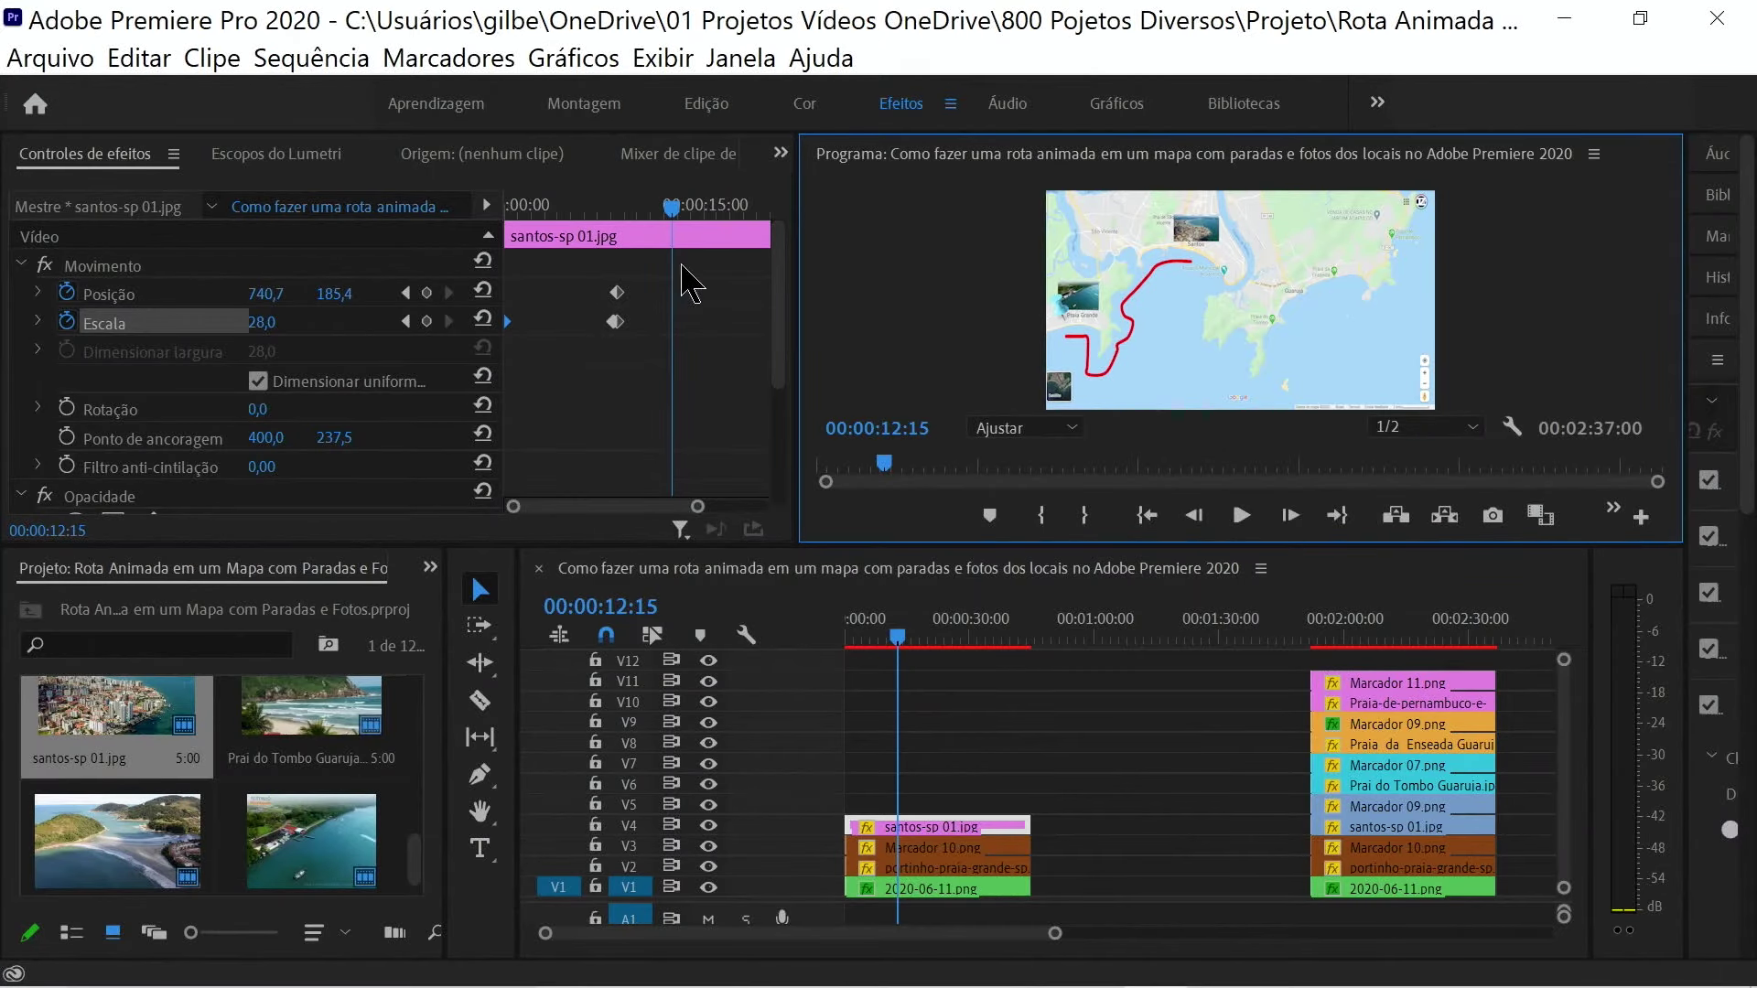
pyautogui.moveTo(672, 205); pyautogui.dragTo(650, 205)
pyautogui.click(878, 635)
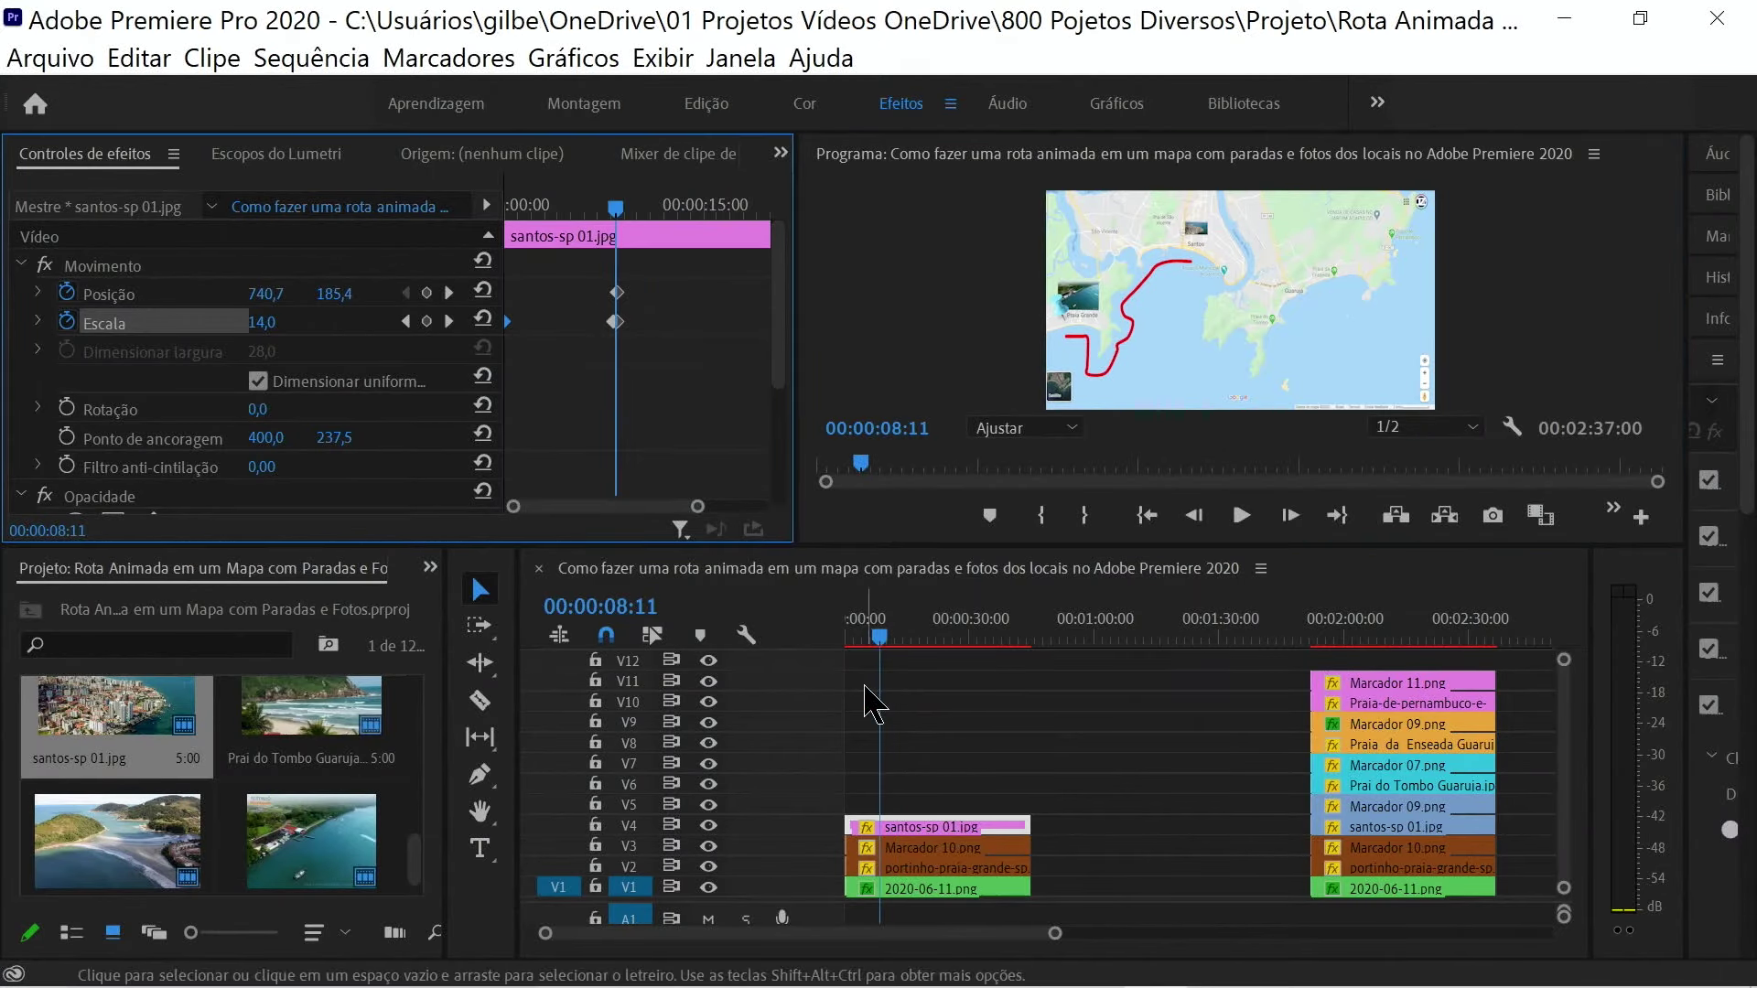
pyautogui.click(416, 783)
pyautogui.moveTo(416, 782); pyautogui.dragTo(430, 736)
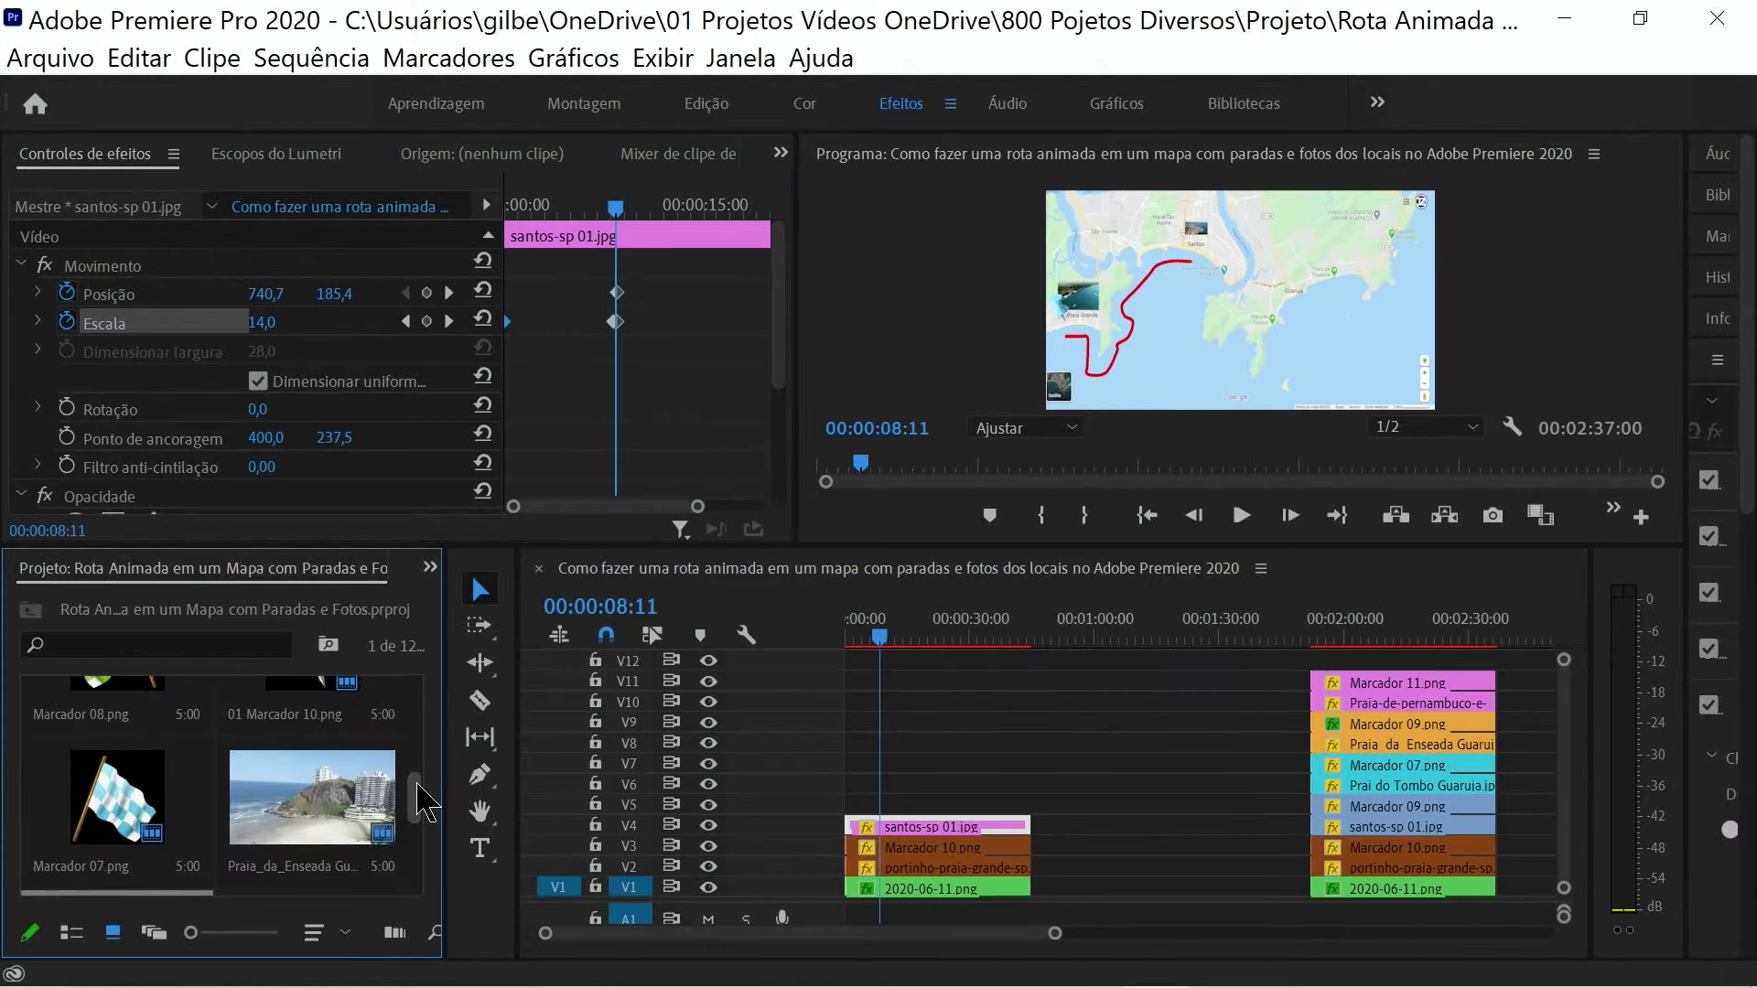
pyautogui.moveTo(206, 782); pyautogui.dragTo(1029, 812)
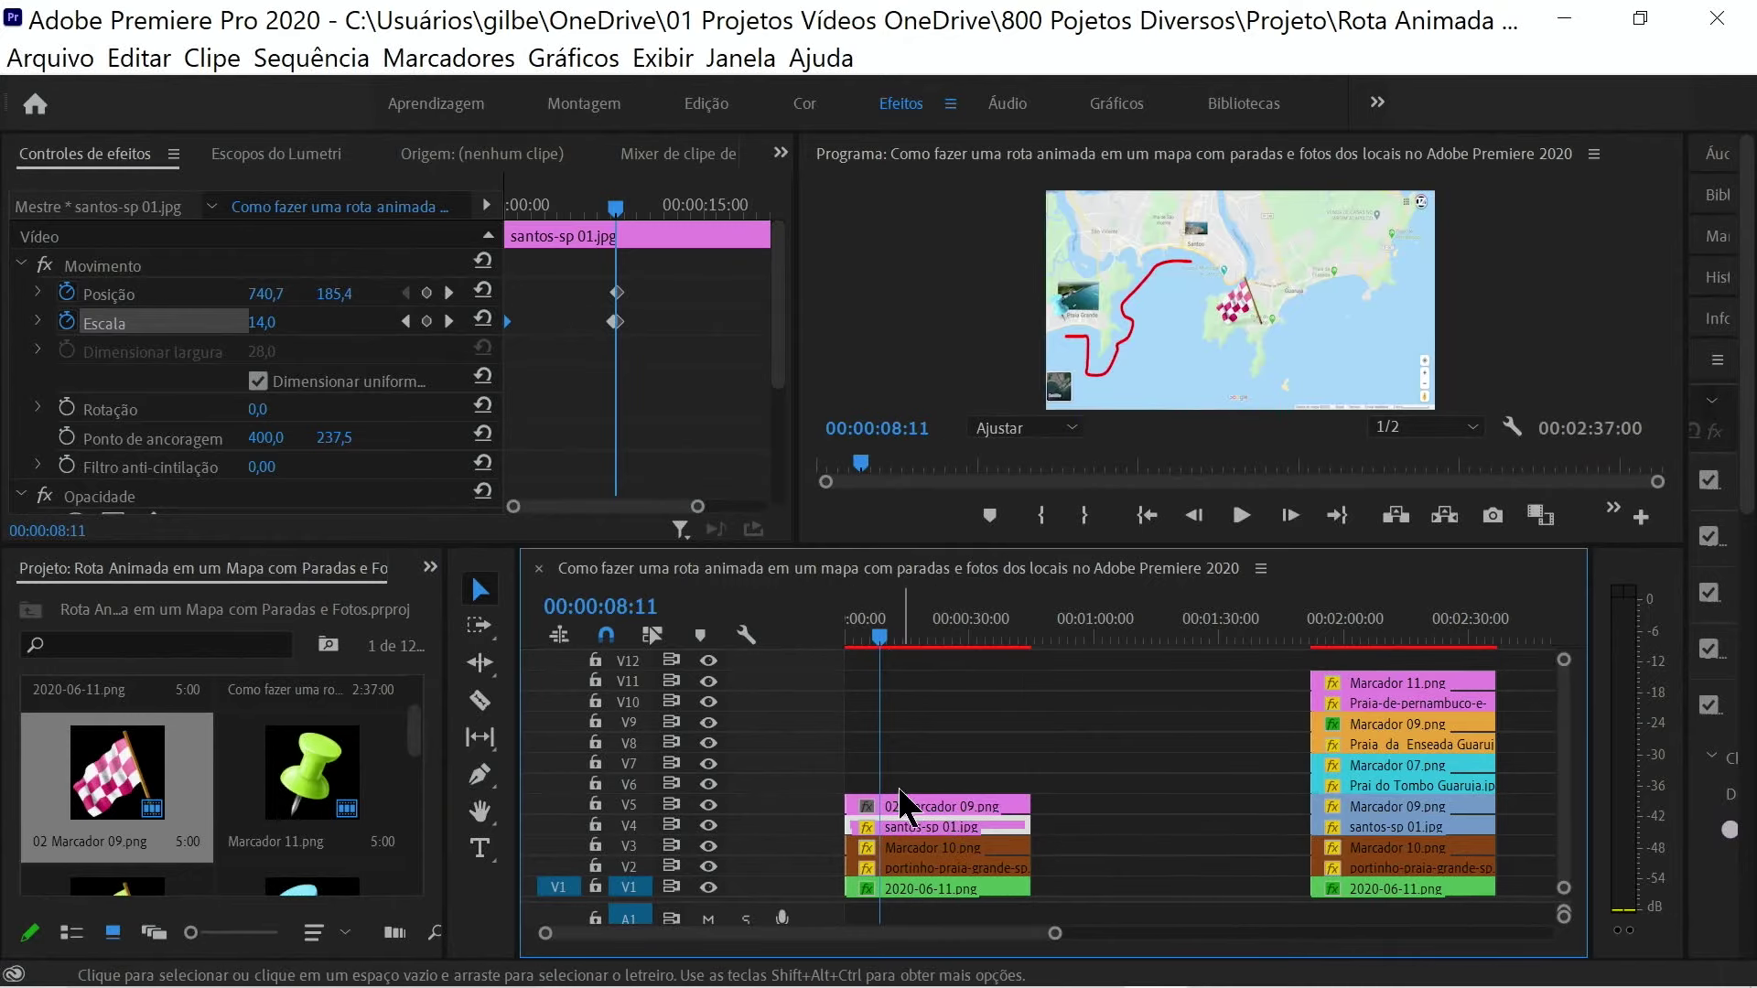
# - Select the 02 Marcador 09.png clip and show its Motion handles on the flag in the Program Monitor
pyautogui.click(884, 806)
pyautogui.click(1231, 307)
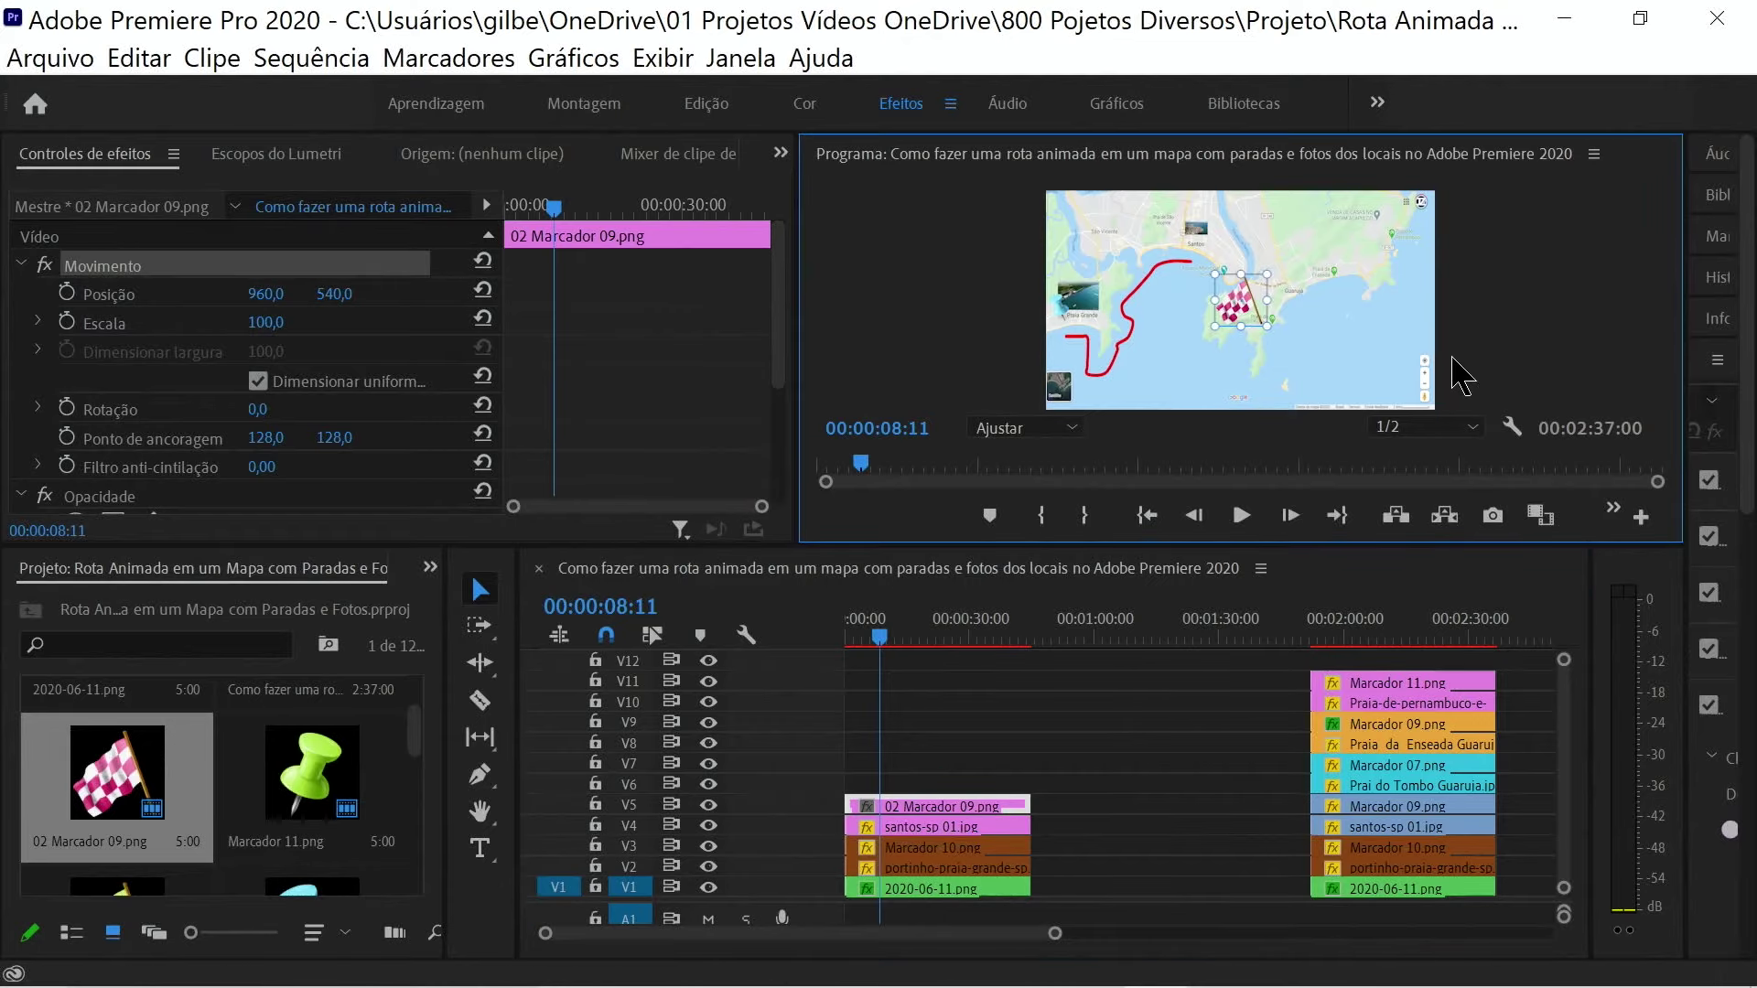
# - Scale the checkered flag to 114.3 and place it over Santos at position 361.6, -6.6
pyautogui.press('`')
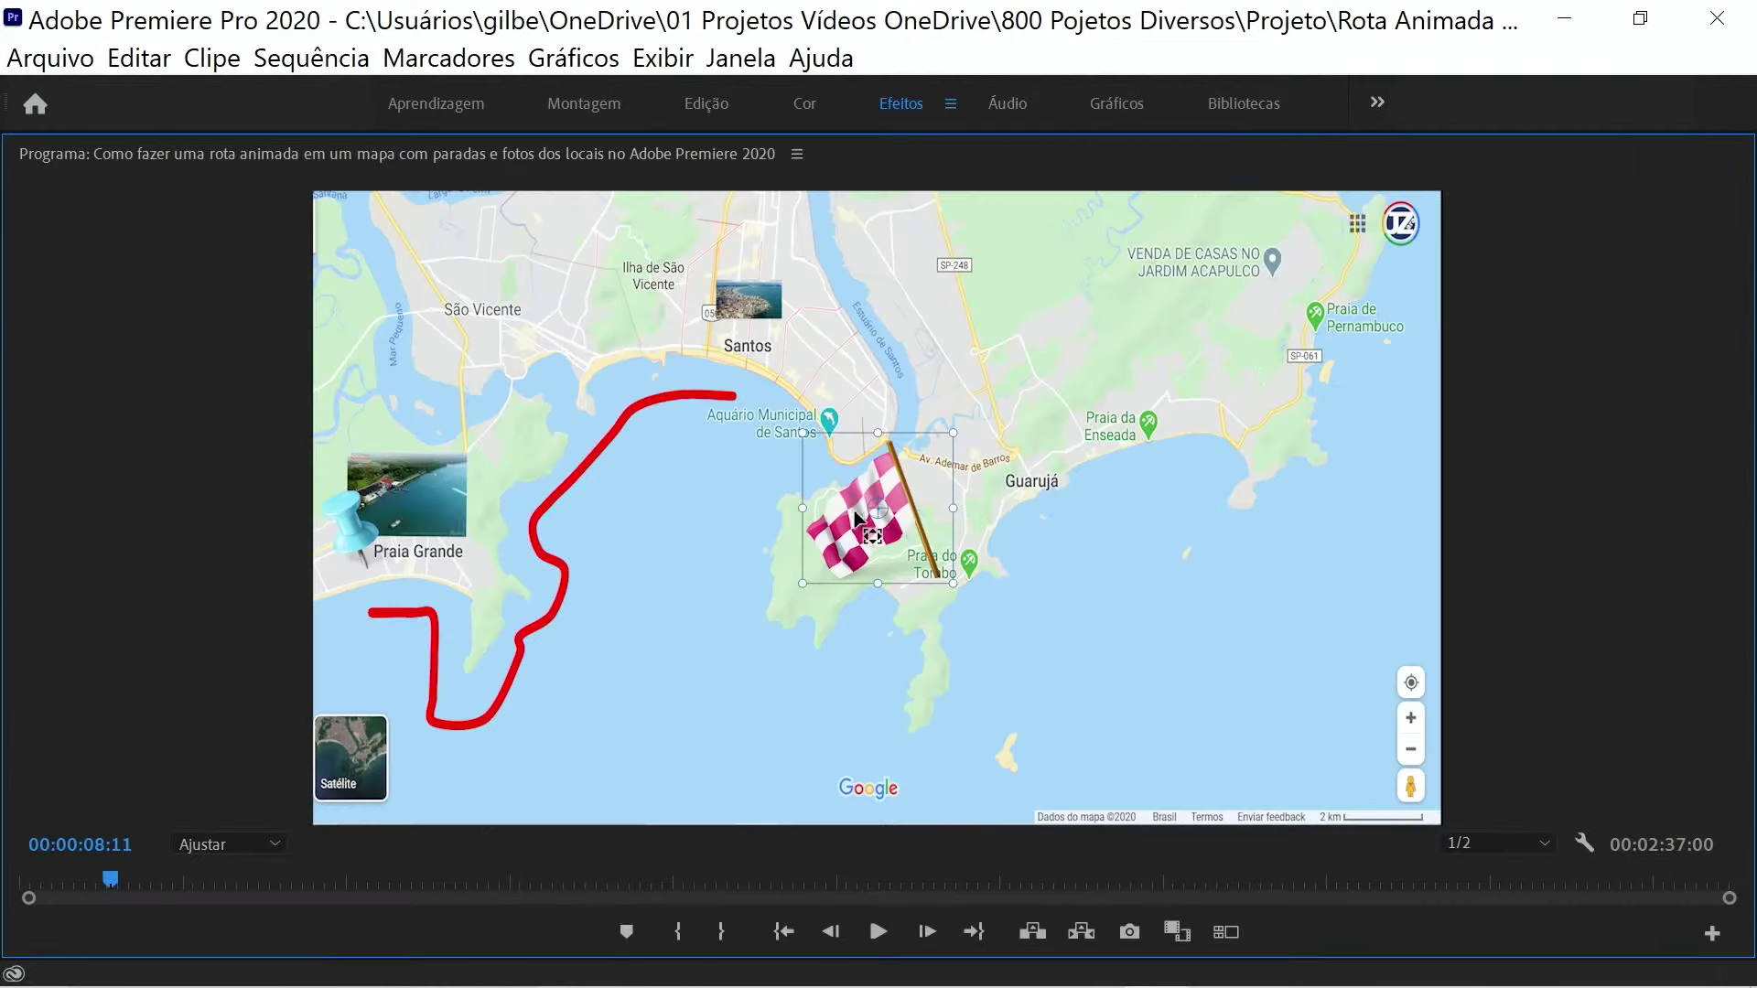
pyautogui.moveTo(953, 583); pyautogui.dragTo(998, 628)
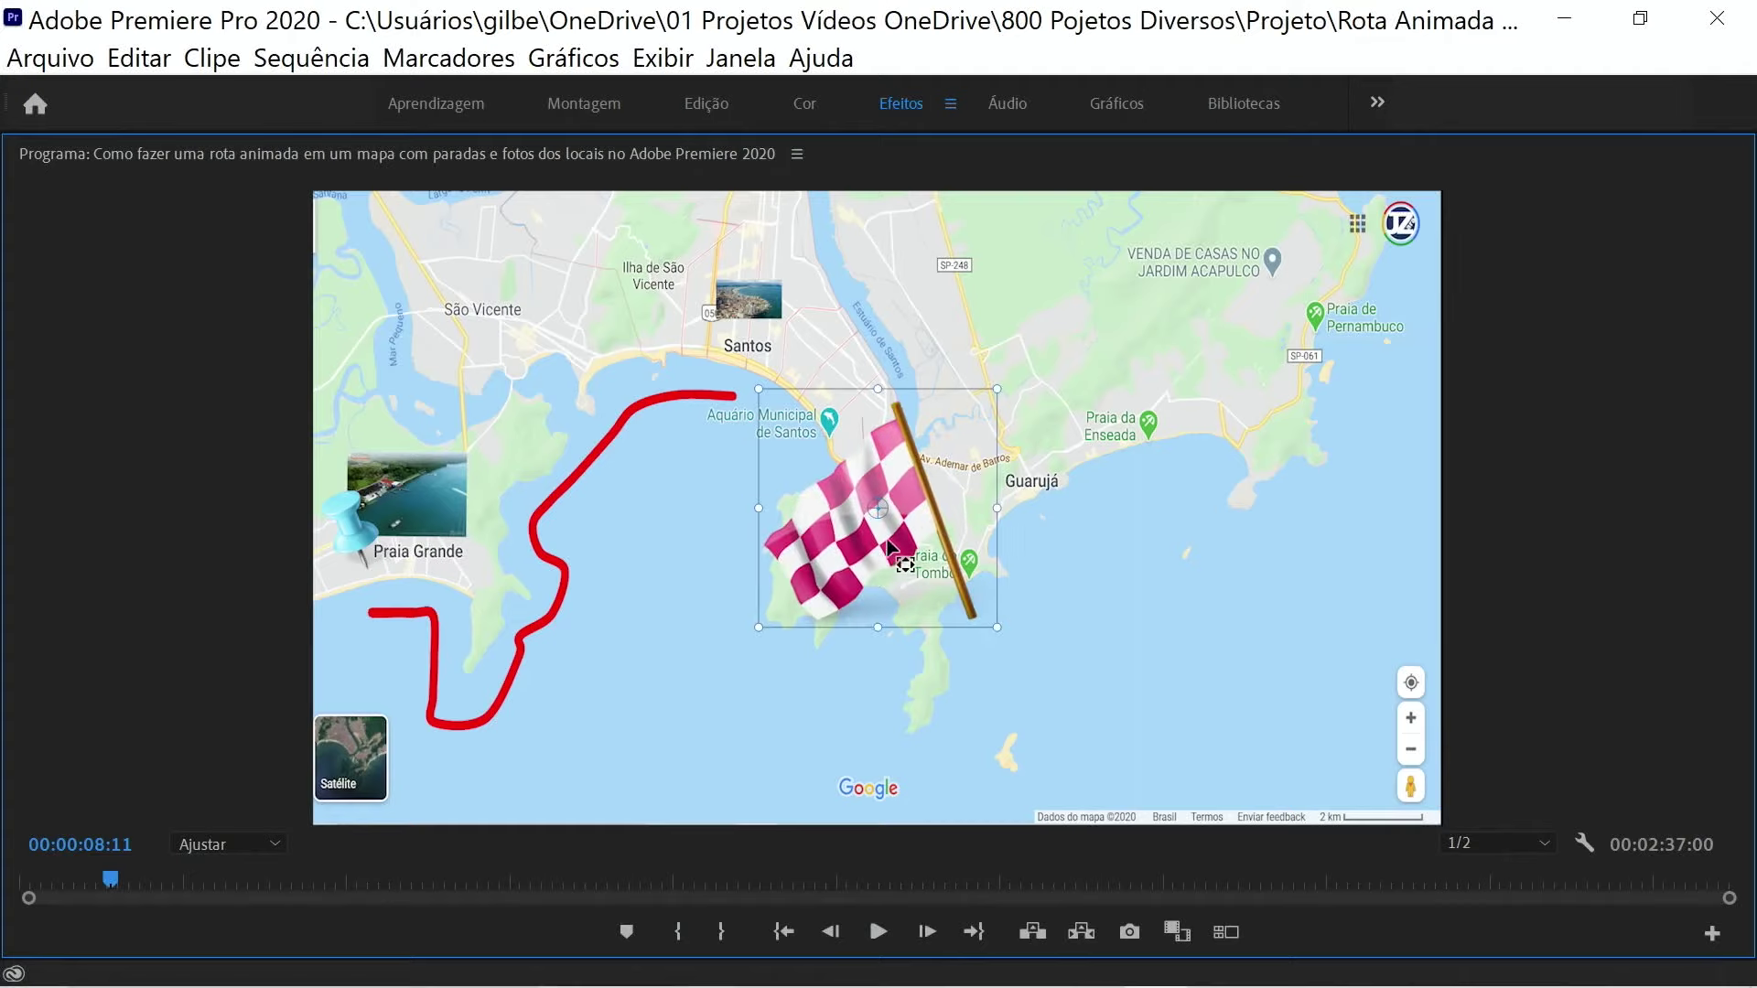
pyautogui.moveTo(871, 519)
pyautogui.mouseDown()
pyautogui.moveTo(704, 395)
pyautogui.moveTo(635, 281)
pyautogui.mouseUp()
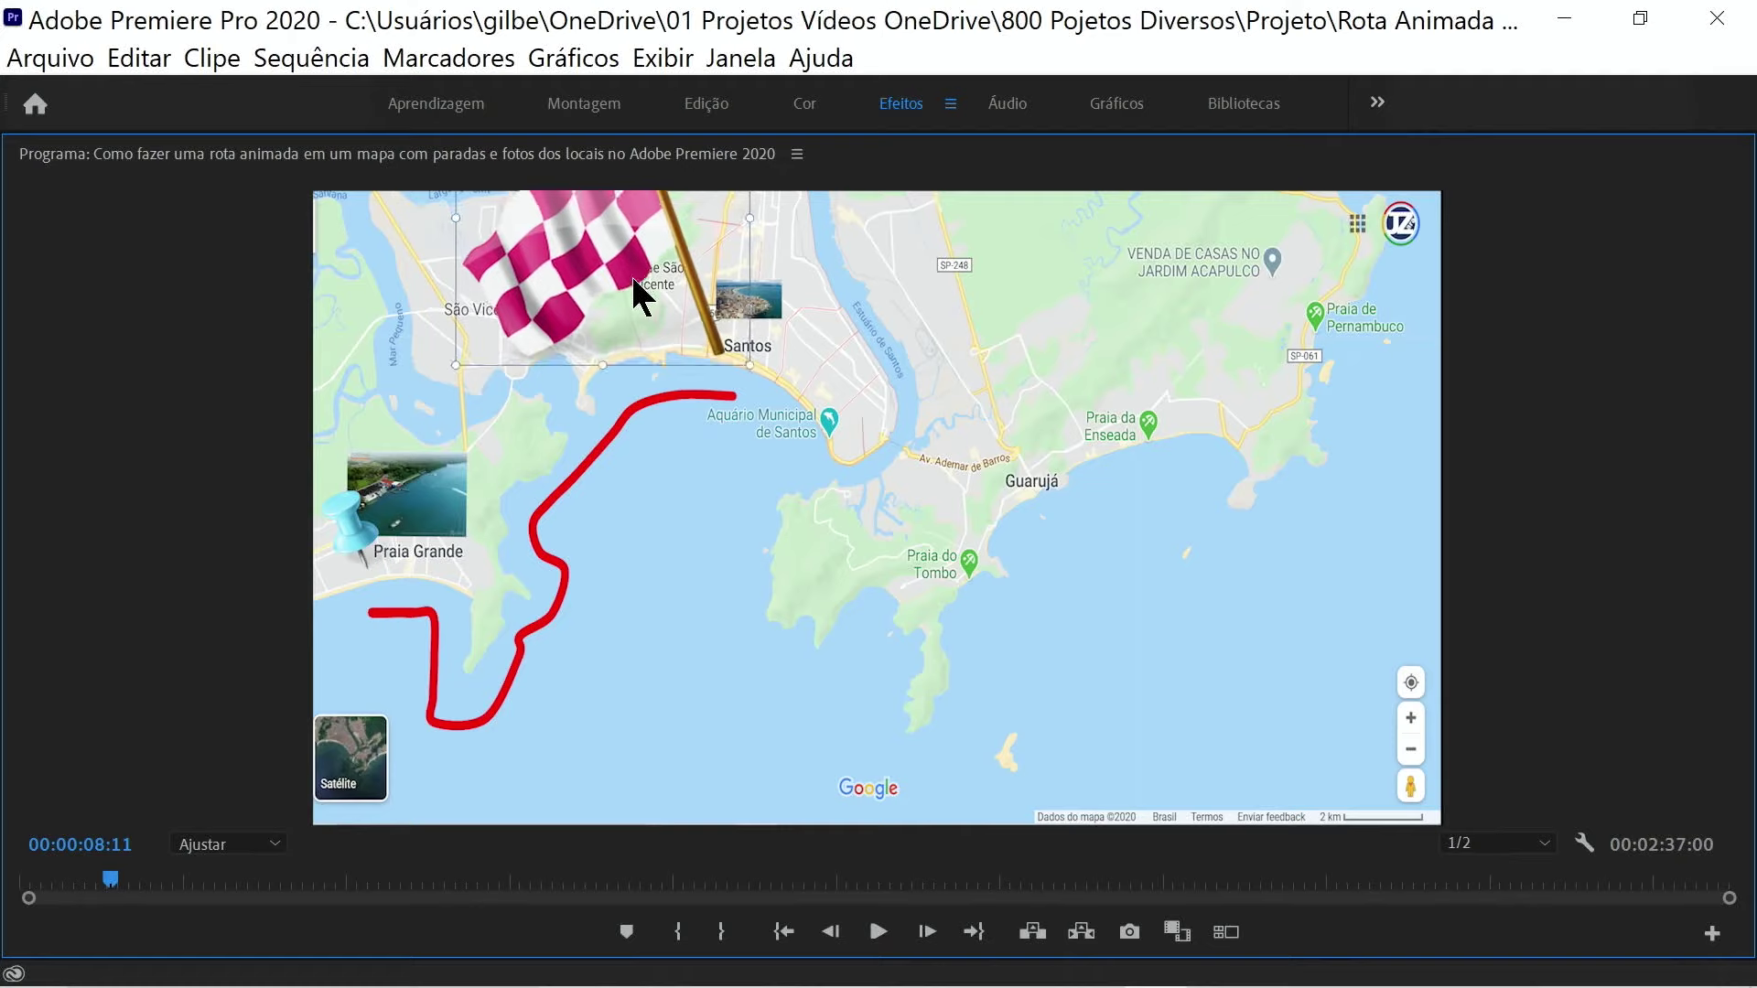
pyautogui.moveTo(456, 365); pyautogui.dragTo(637, 273)
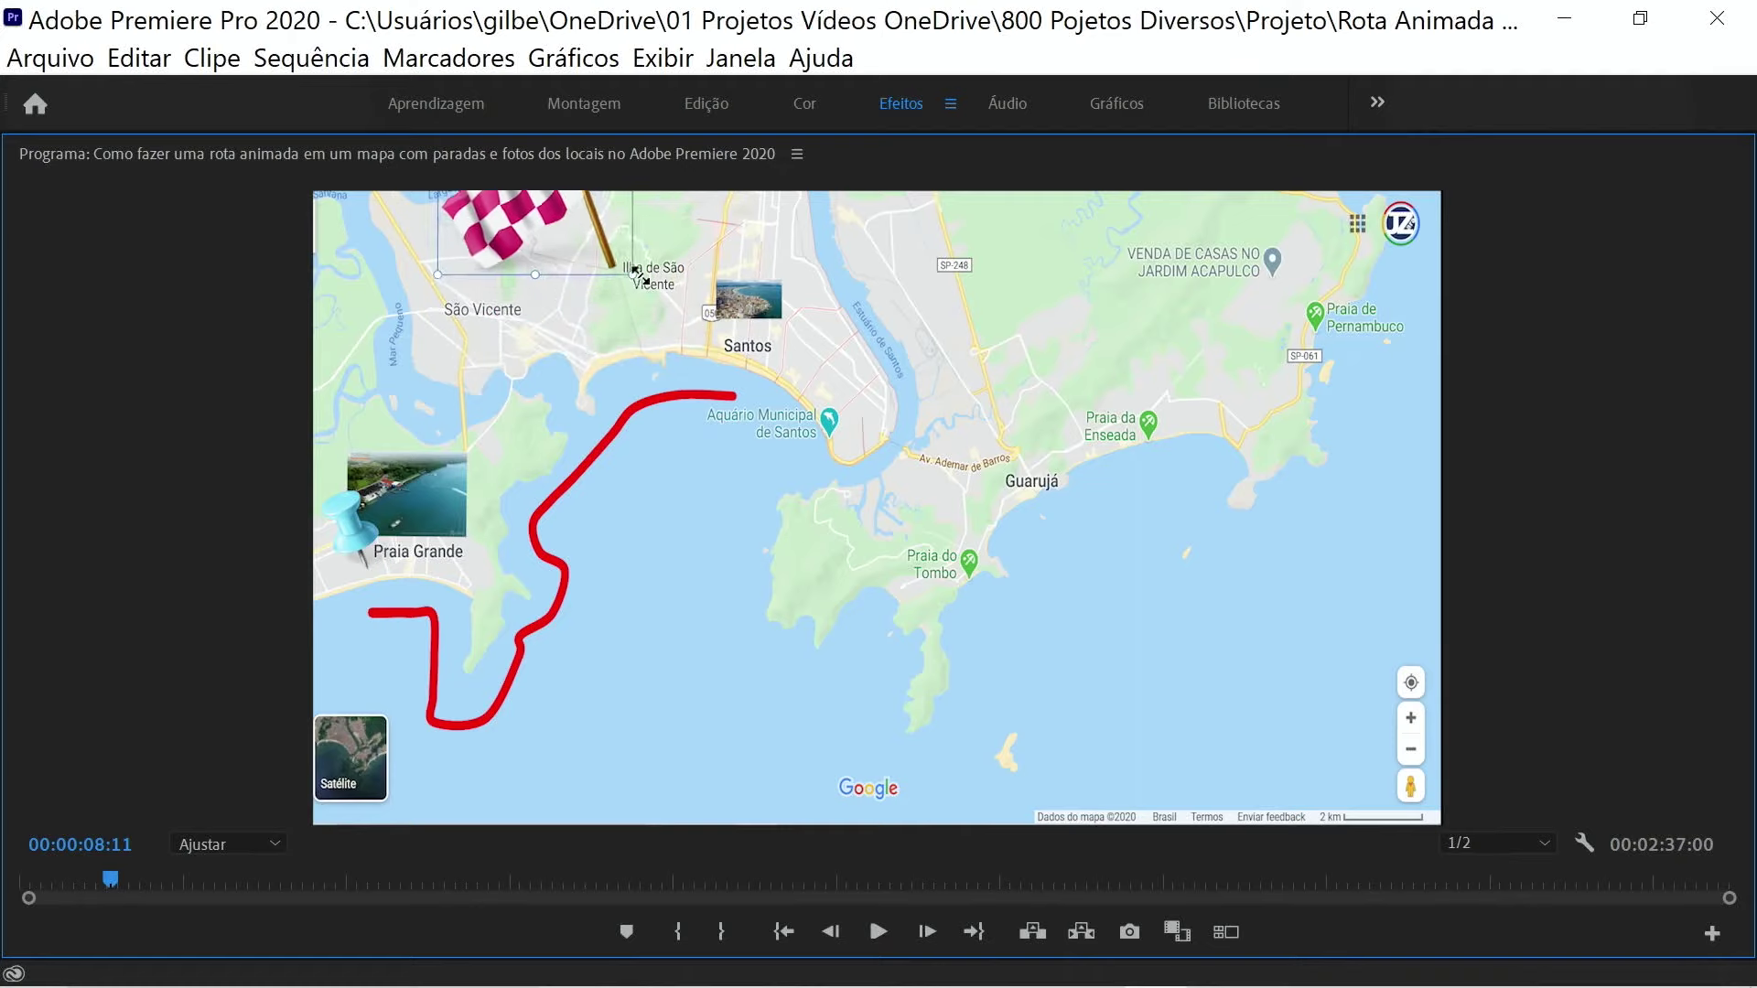
pyautogui.moveTo(638, 274); pyautogui.dragTo(690, 273)
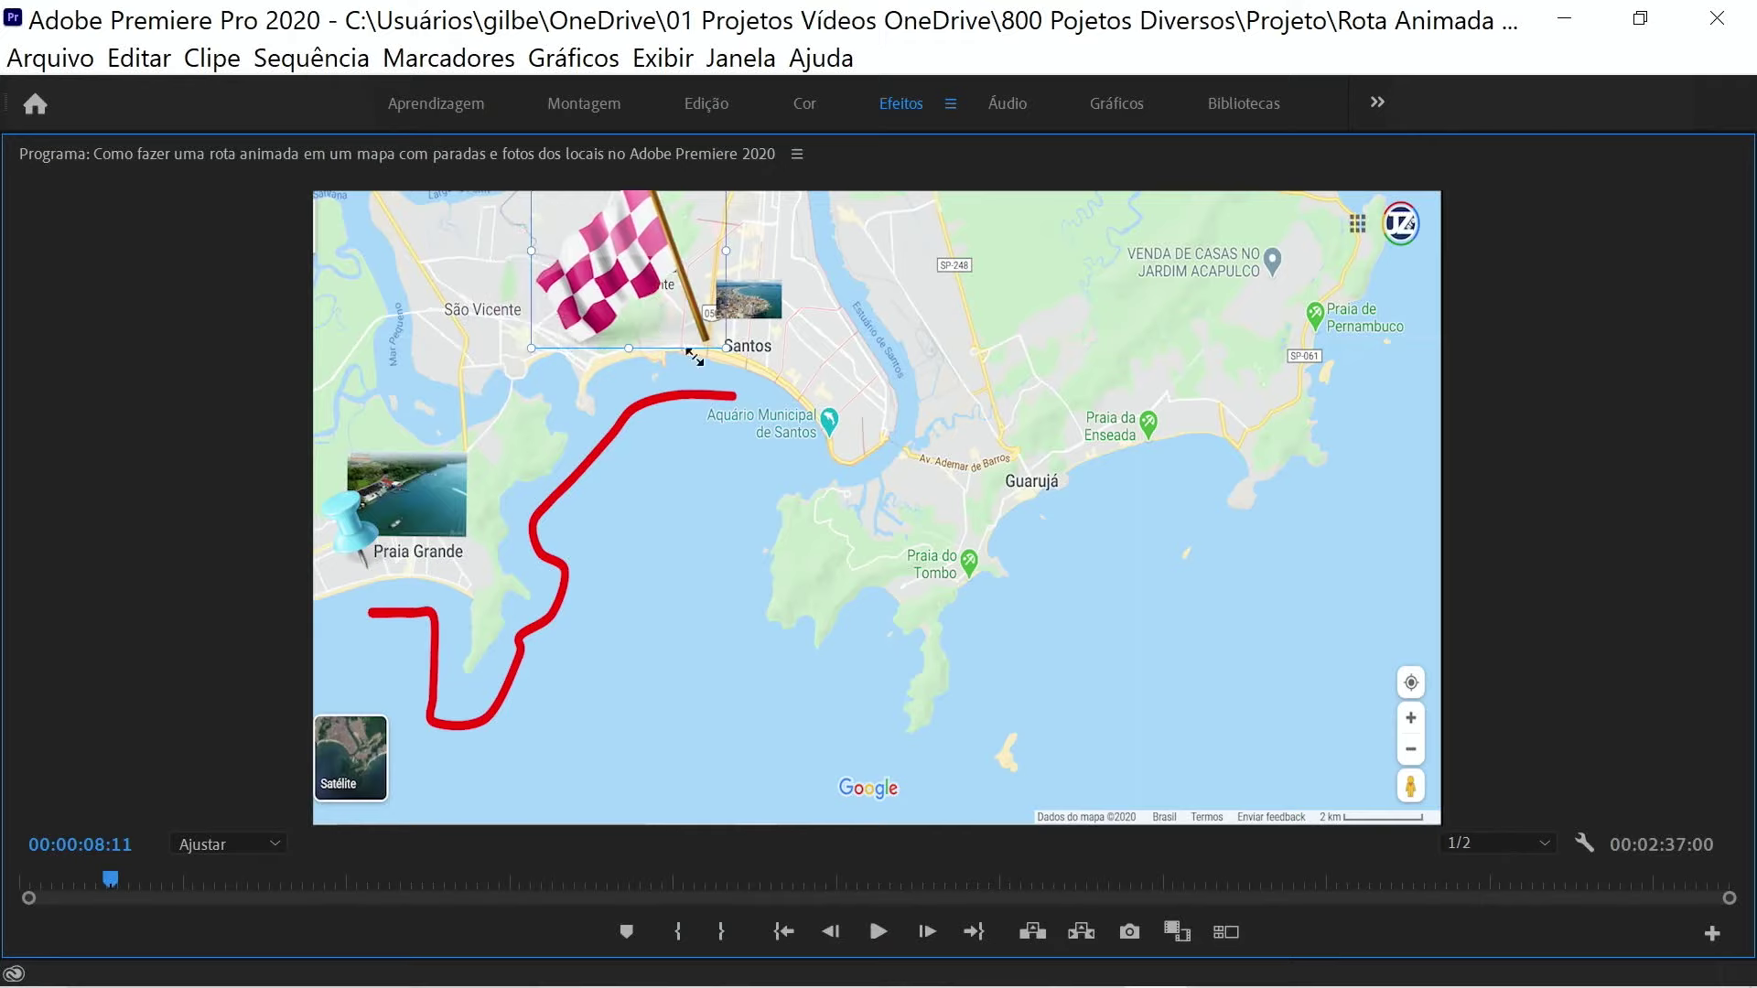
pyautogui.moveTo(523, 284); pyautogui.dragTo(668, 349)
pyautogui.hotkey('shift', 'Right')
pyautogui.hotkey('shift', 'Right')
pyautogui.hotkey('shift', 'Right')
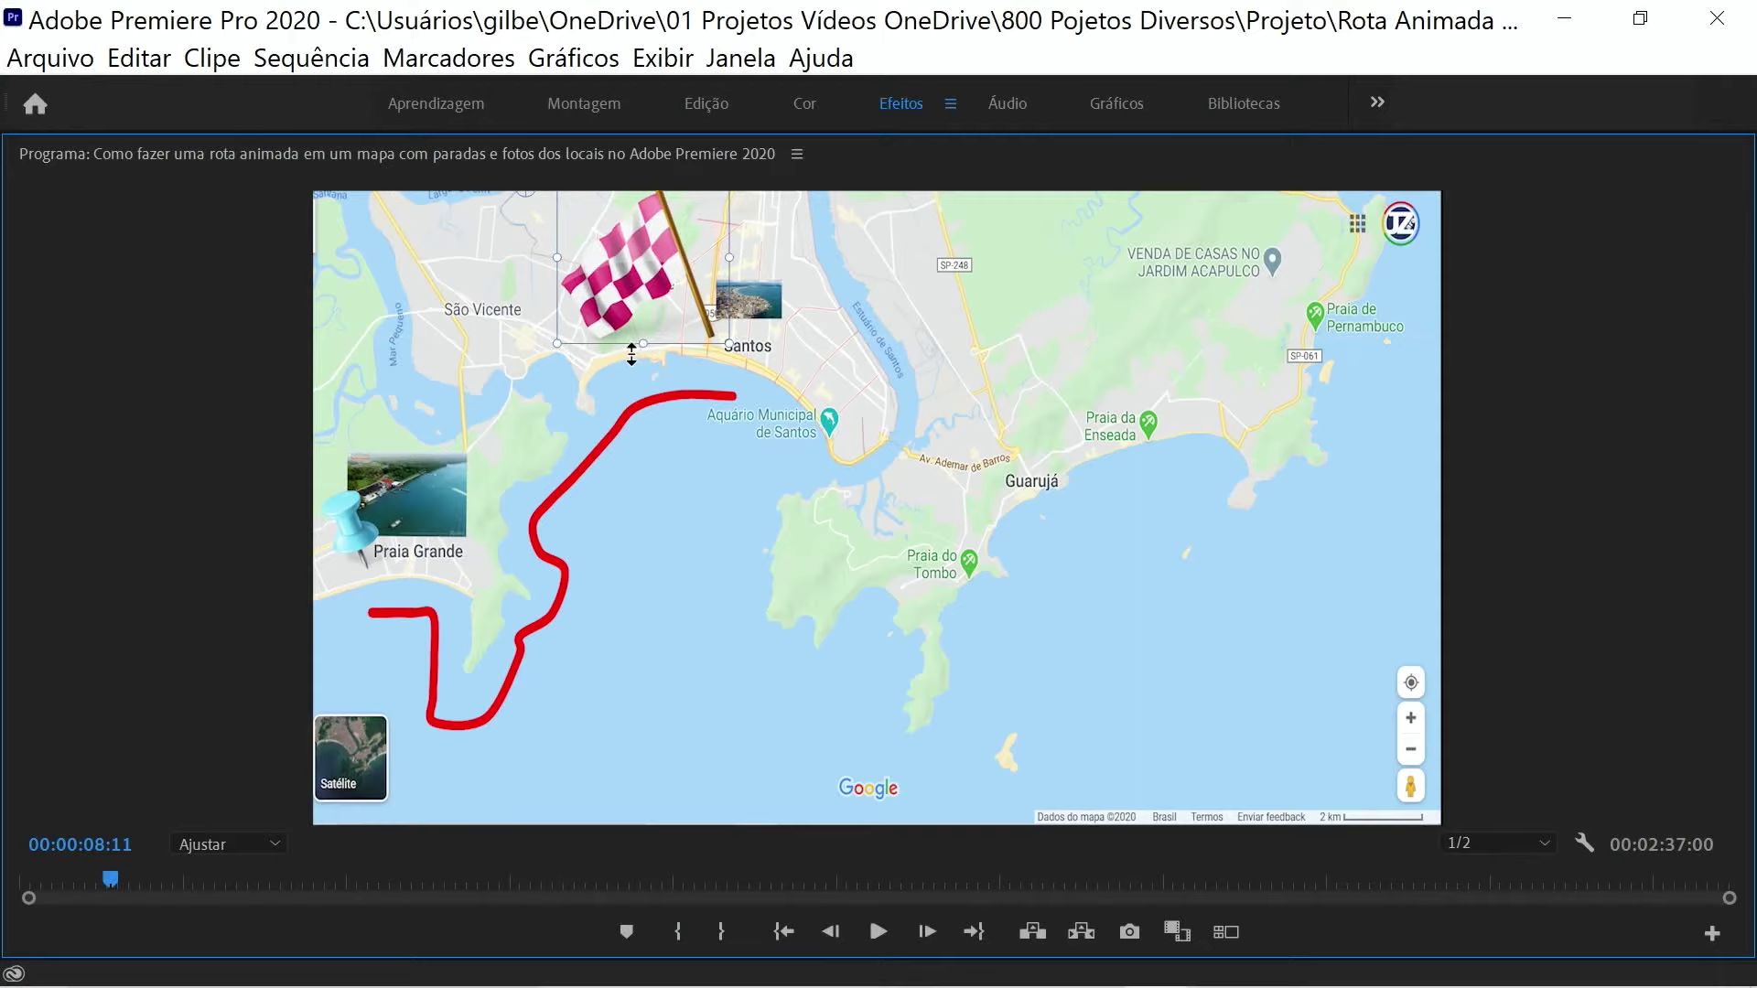
pyautogui.click(1582, 550)
pyautogui.press('`')
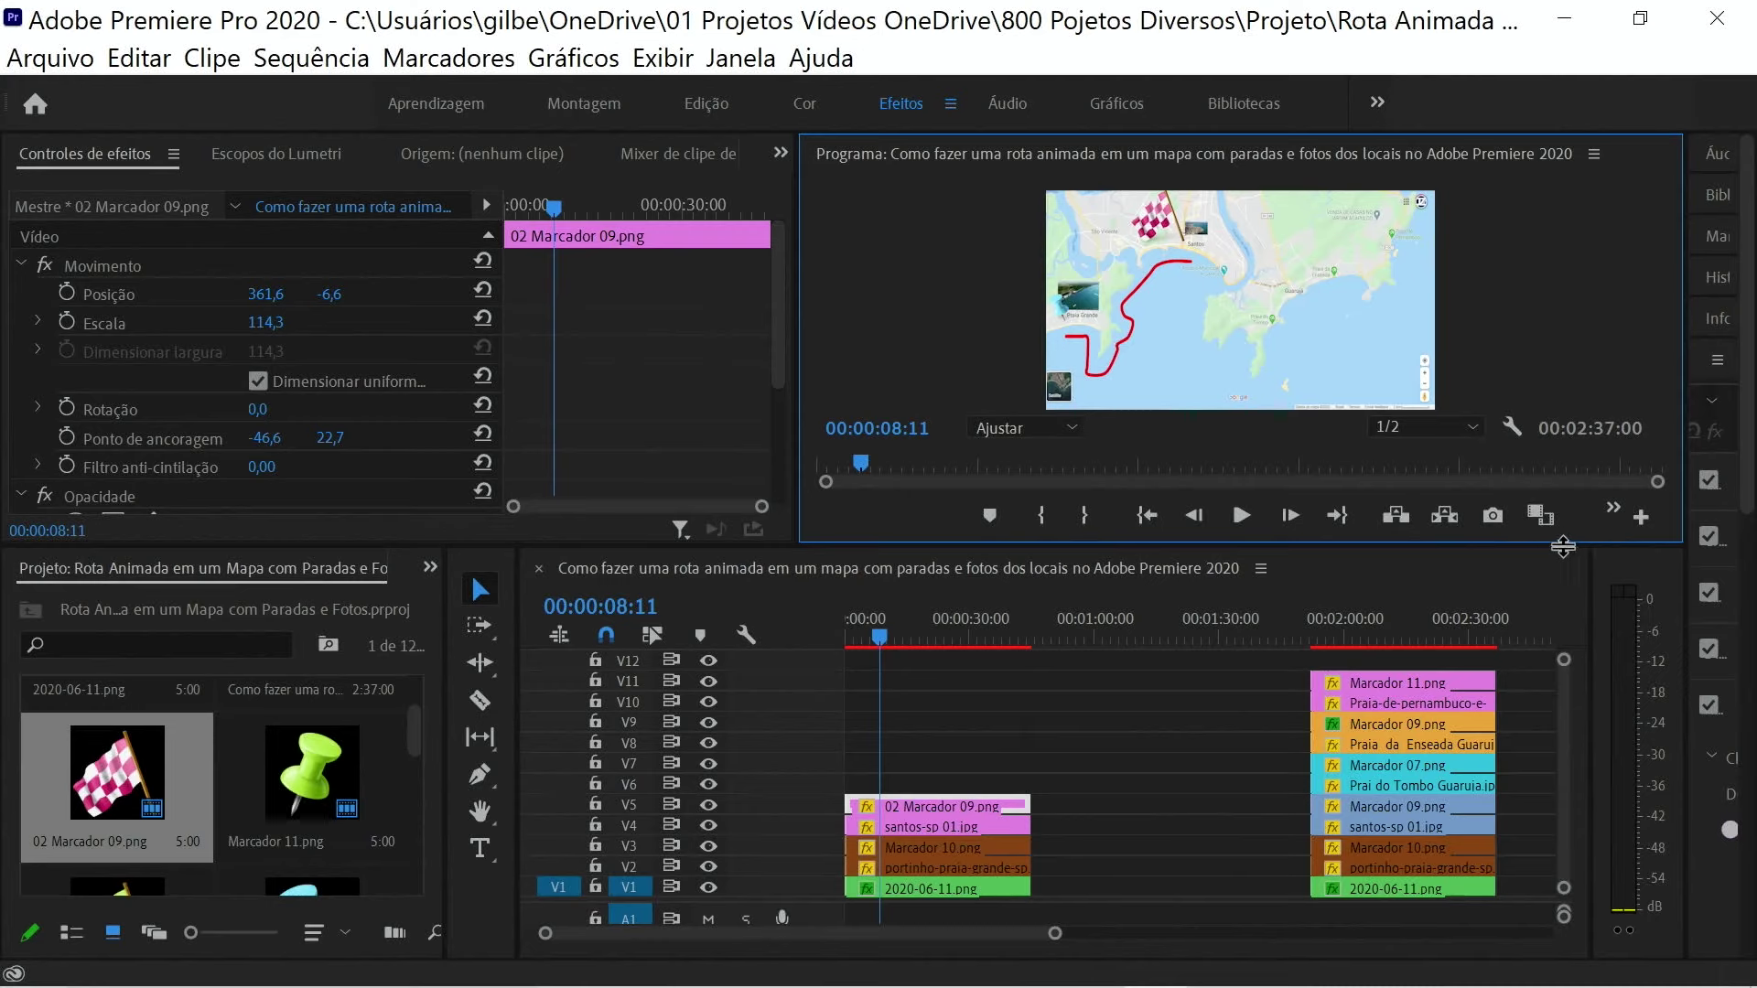
# - Move the playhead to 00:00:09:11 using the santos-sp 01.jpg photo clip
pyautogui.moveTo(882, 638); pyautogui.dragTo(893, 638)
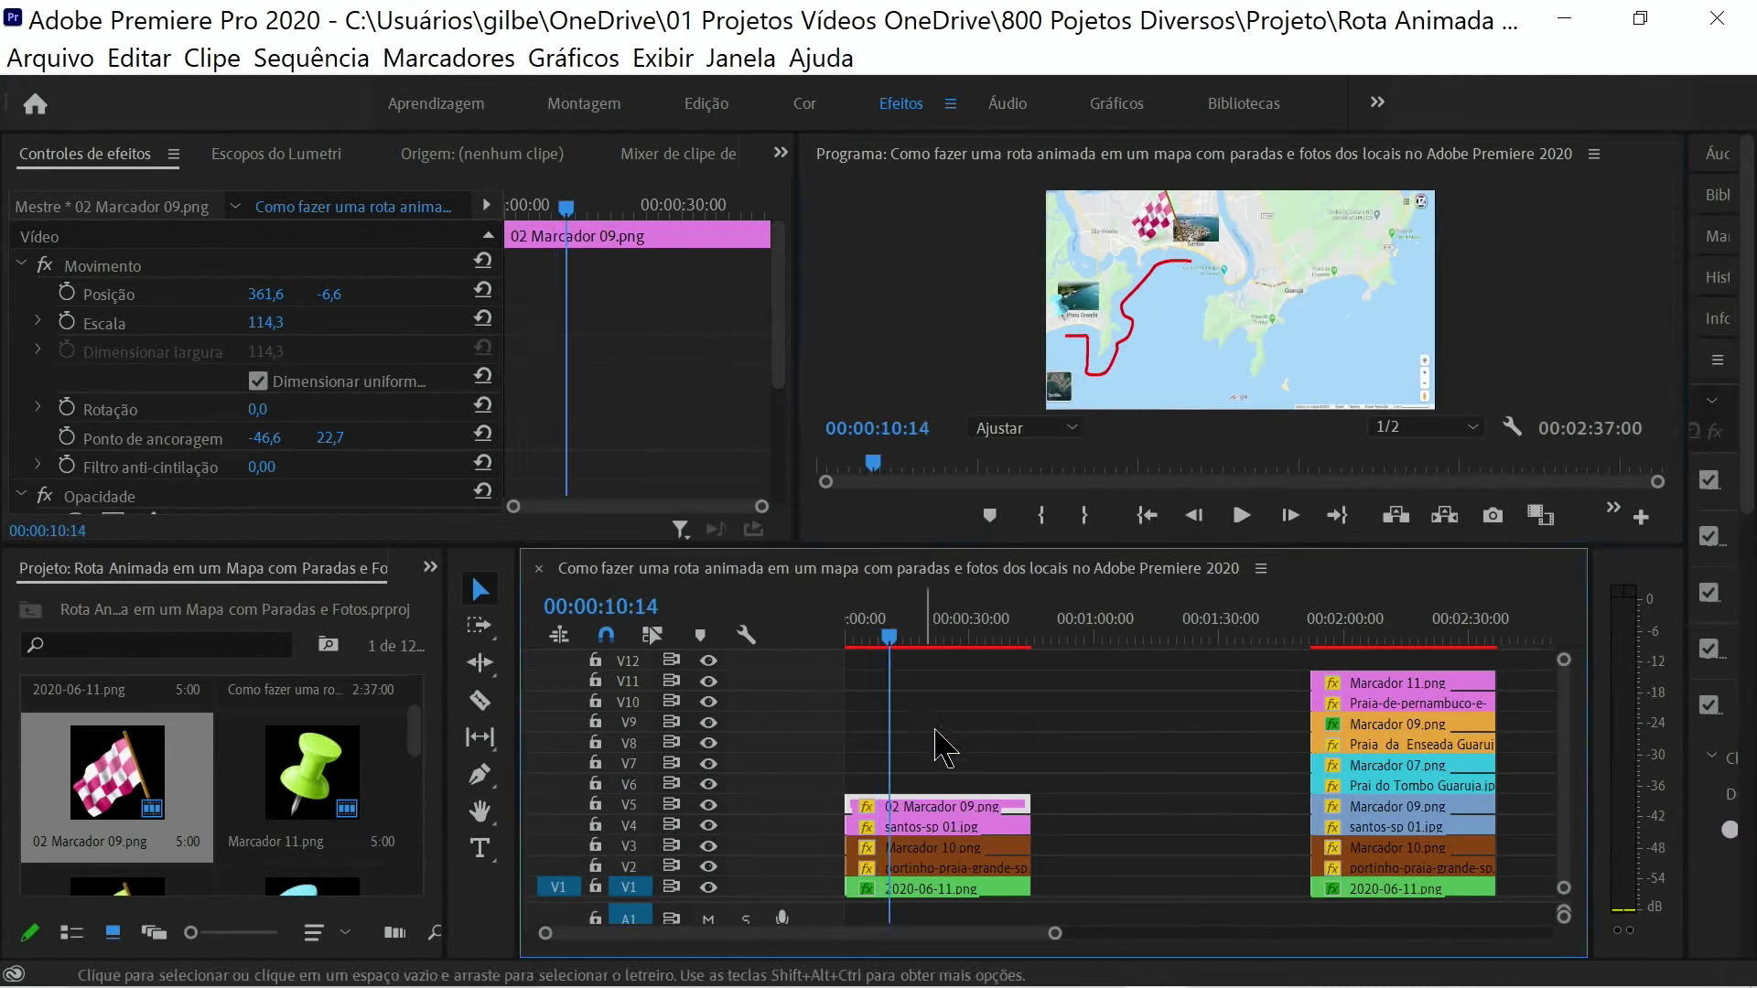
pyautogui.click(939, 824)
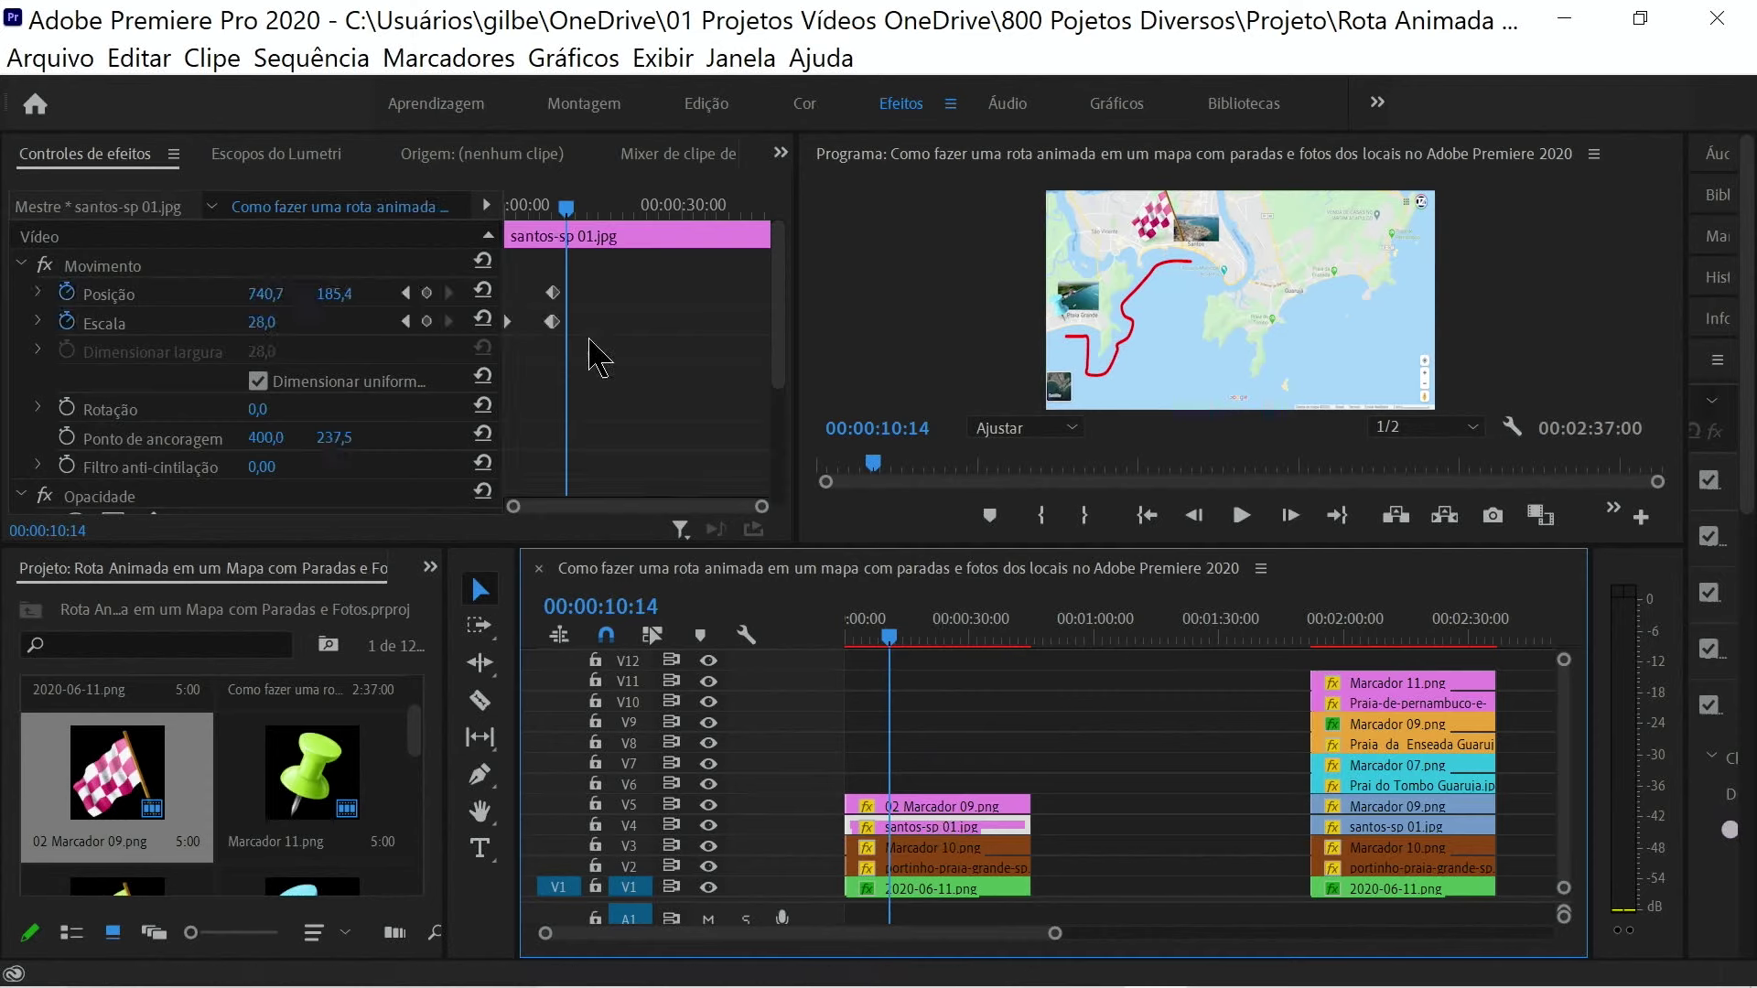
pyautogui.moveTo(562, 207); pyautogui.dragTo(555, 214)
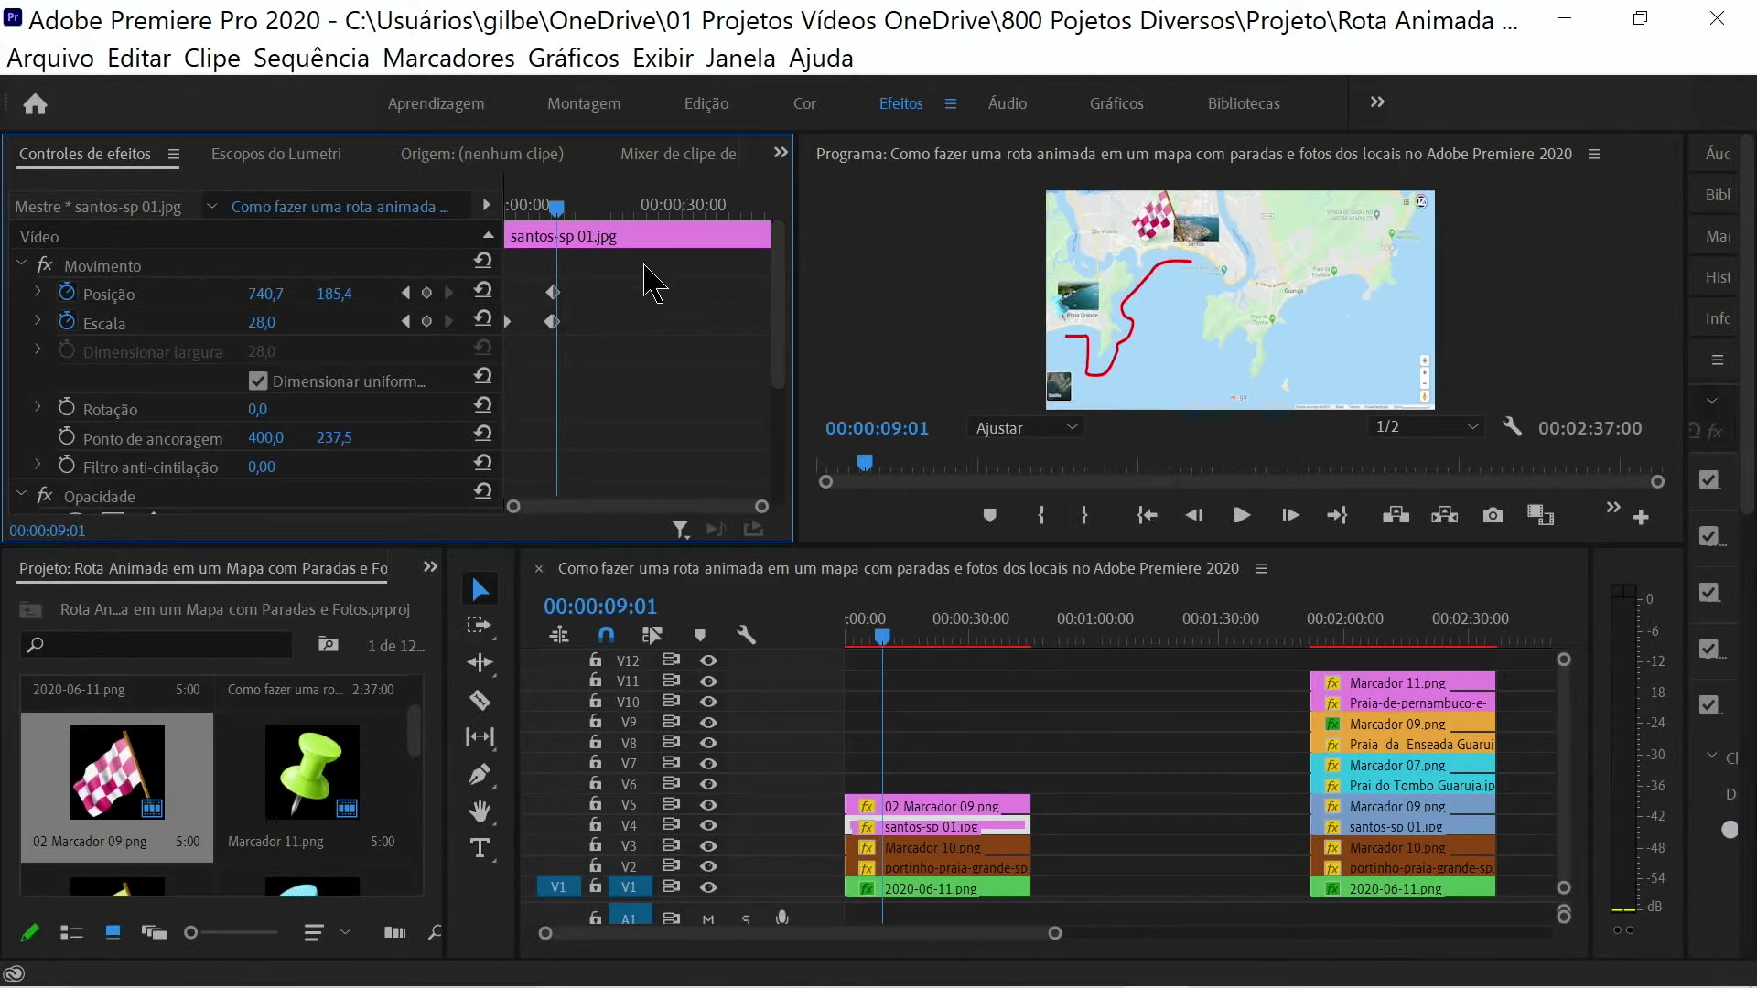
pyautogui.press('Right')
pyautogui.press('Right')
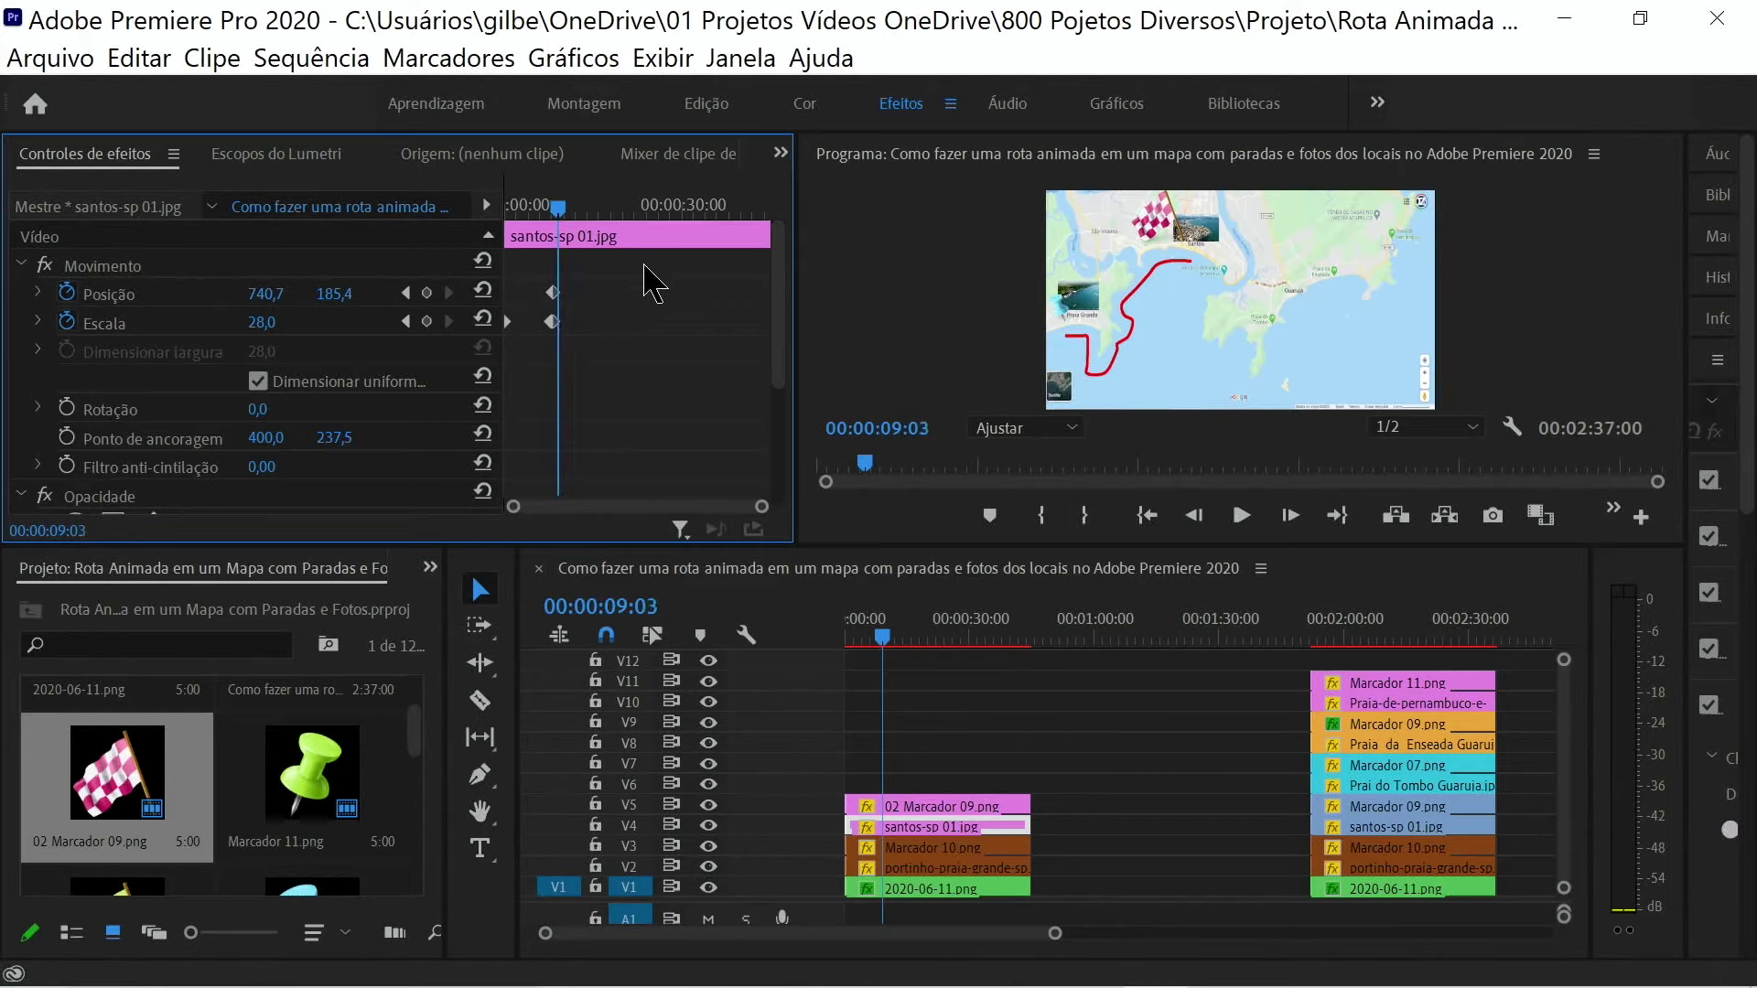
pyautogui.press('Right')
pyautogui.press('Right')
pyautogui.press('Right')
pyautogui.press('Right')
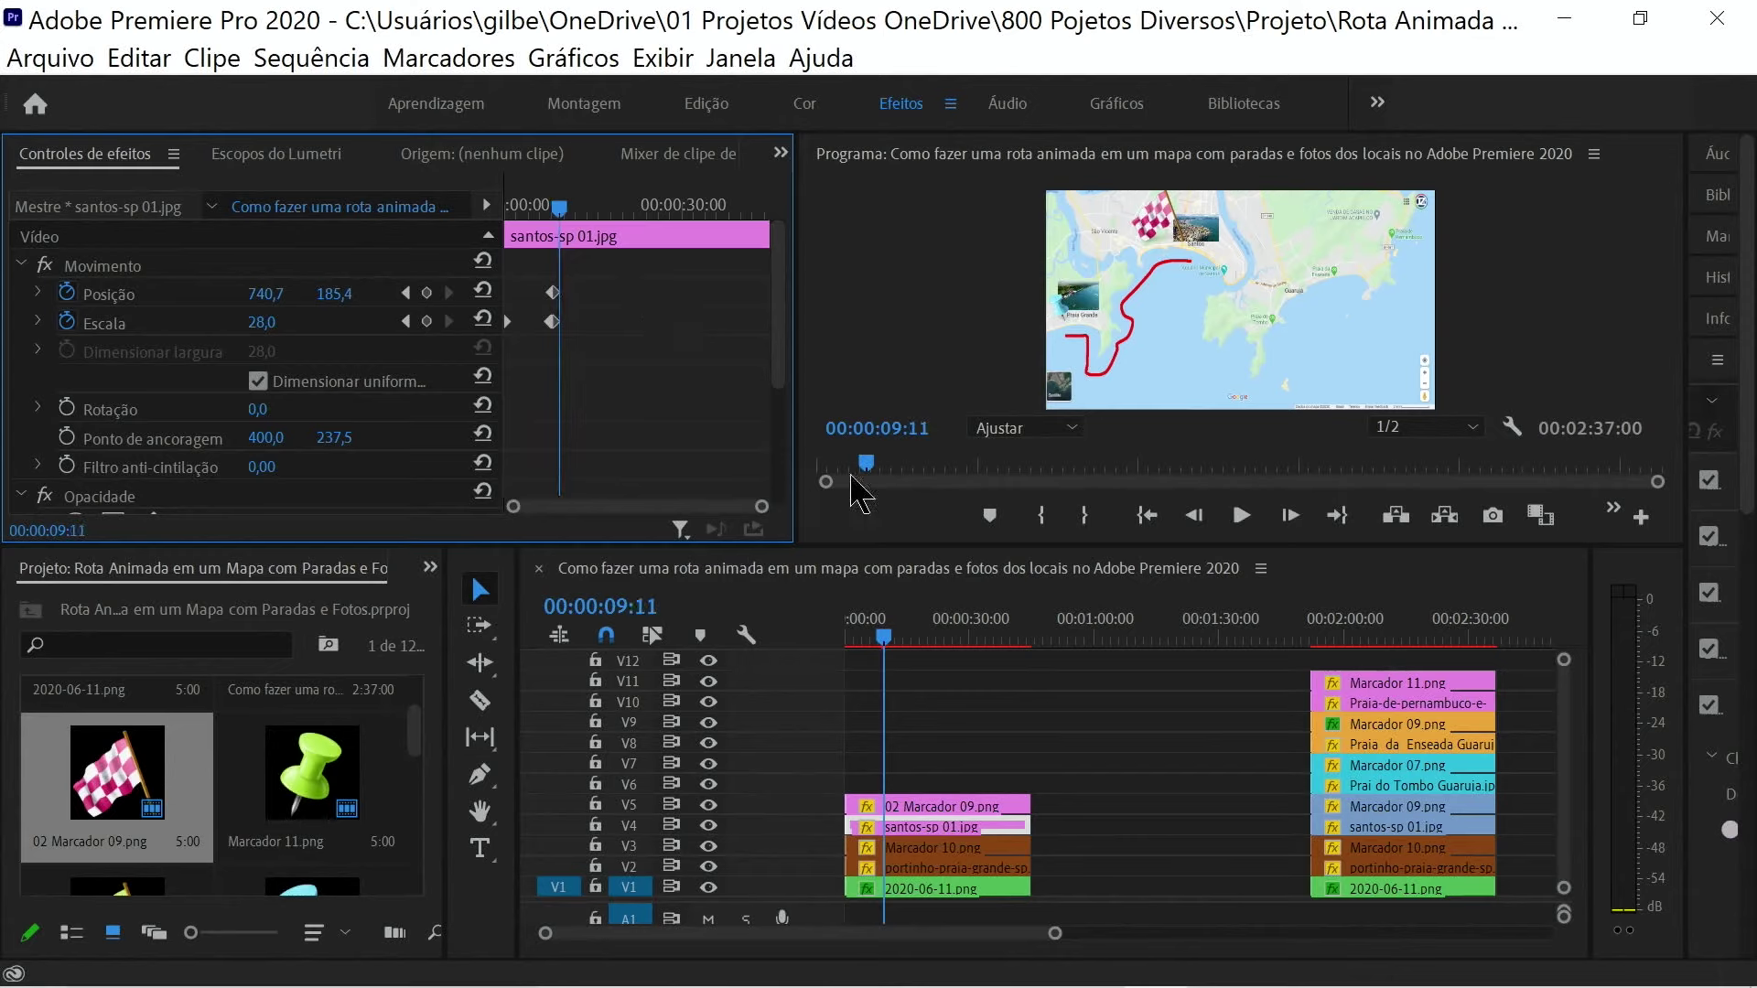
# - Add Position and Scale keyframes to 02 Marcador 09.png at 00:00:09:11
pyautogui.click(975, 801)
pyautogui.click(974, 803)
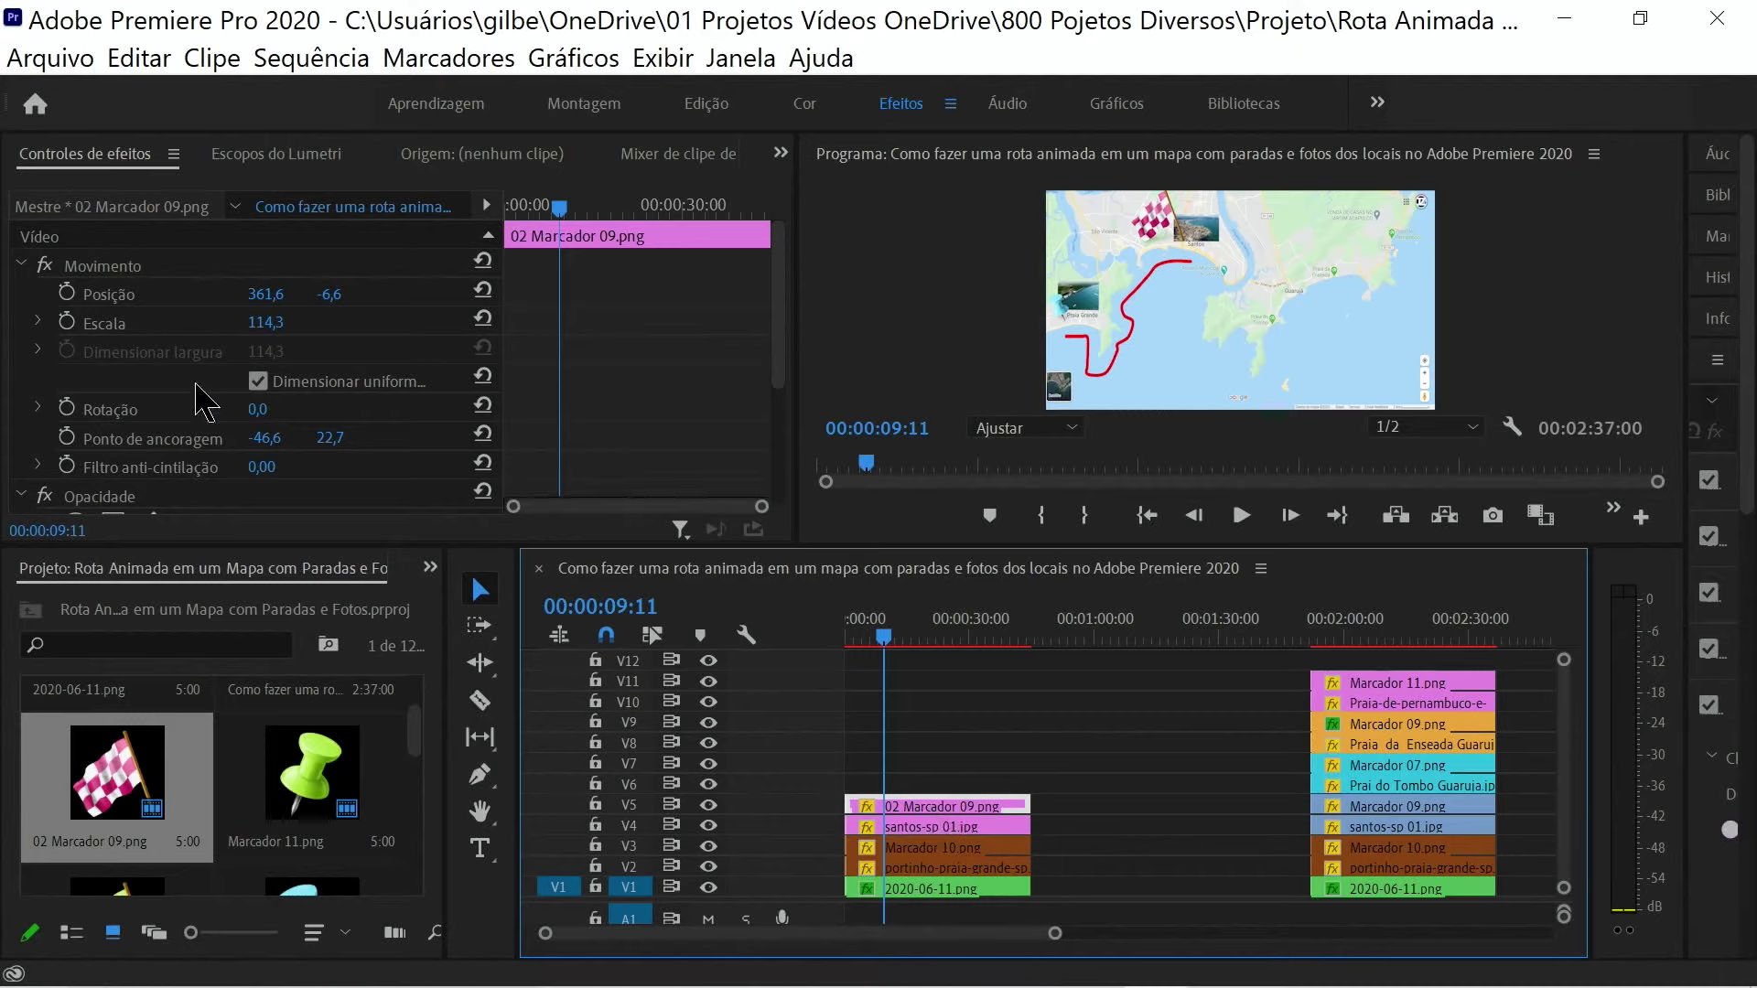
pyautogui.click(66, 322)
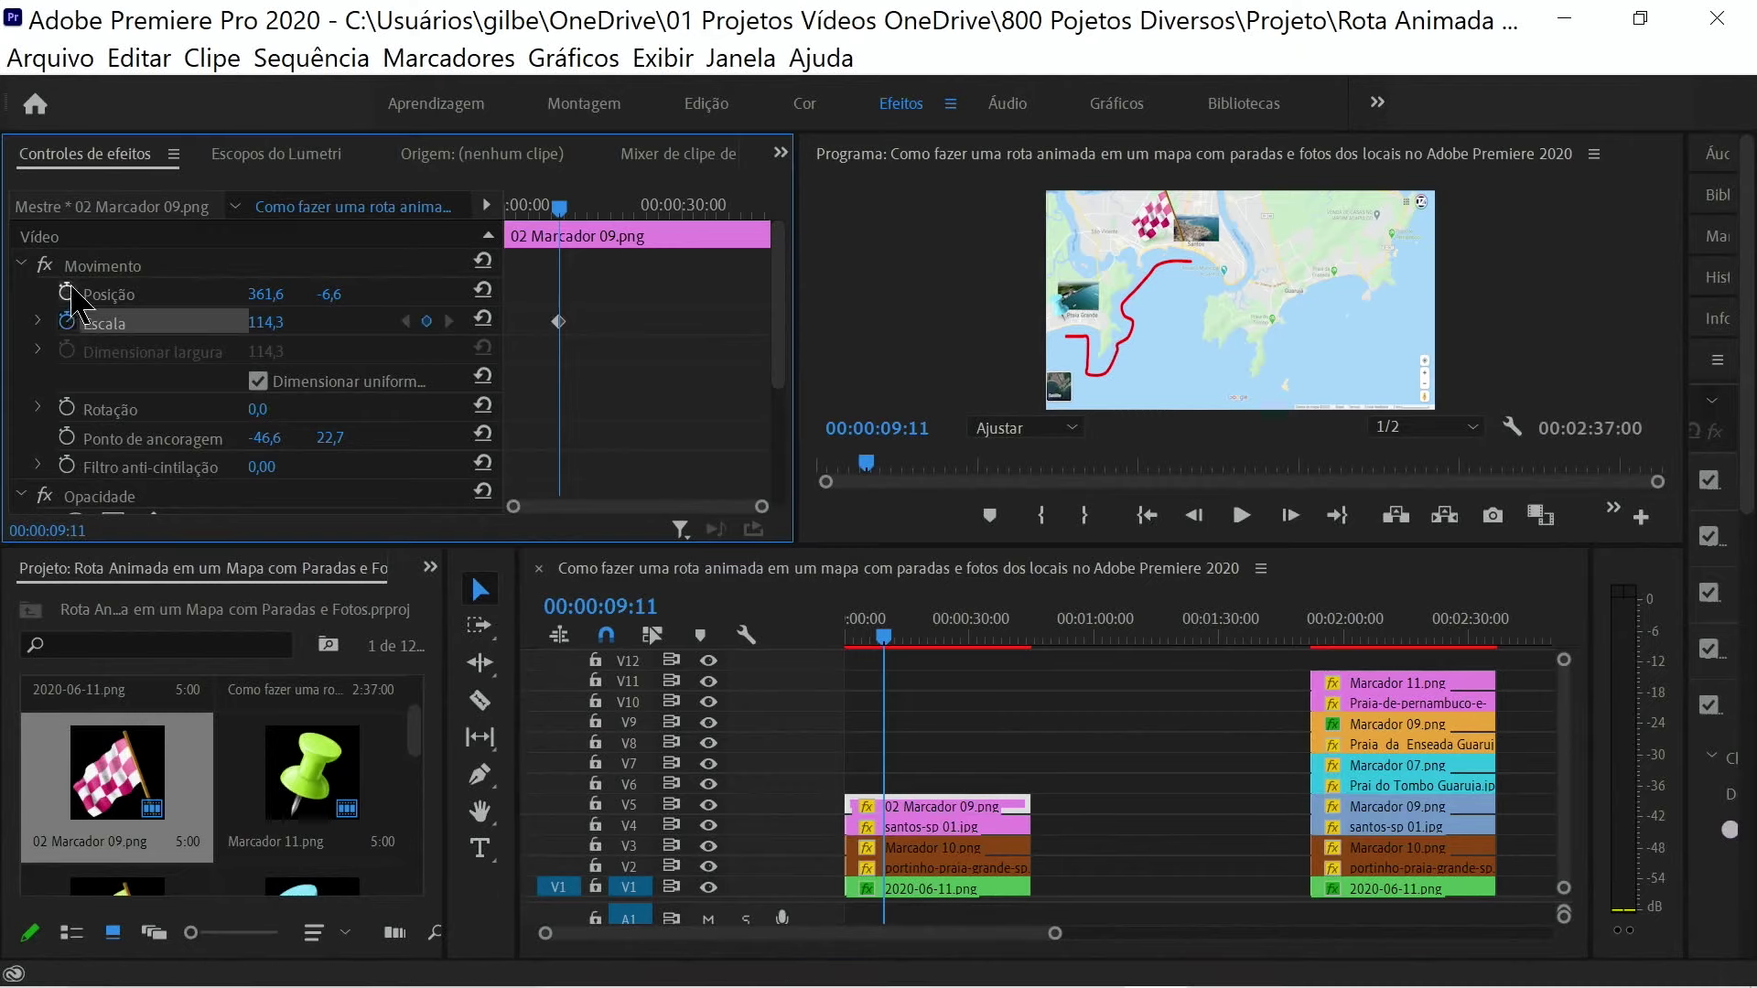
pyautogui.click(67, 293)
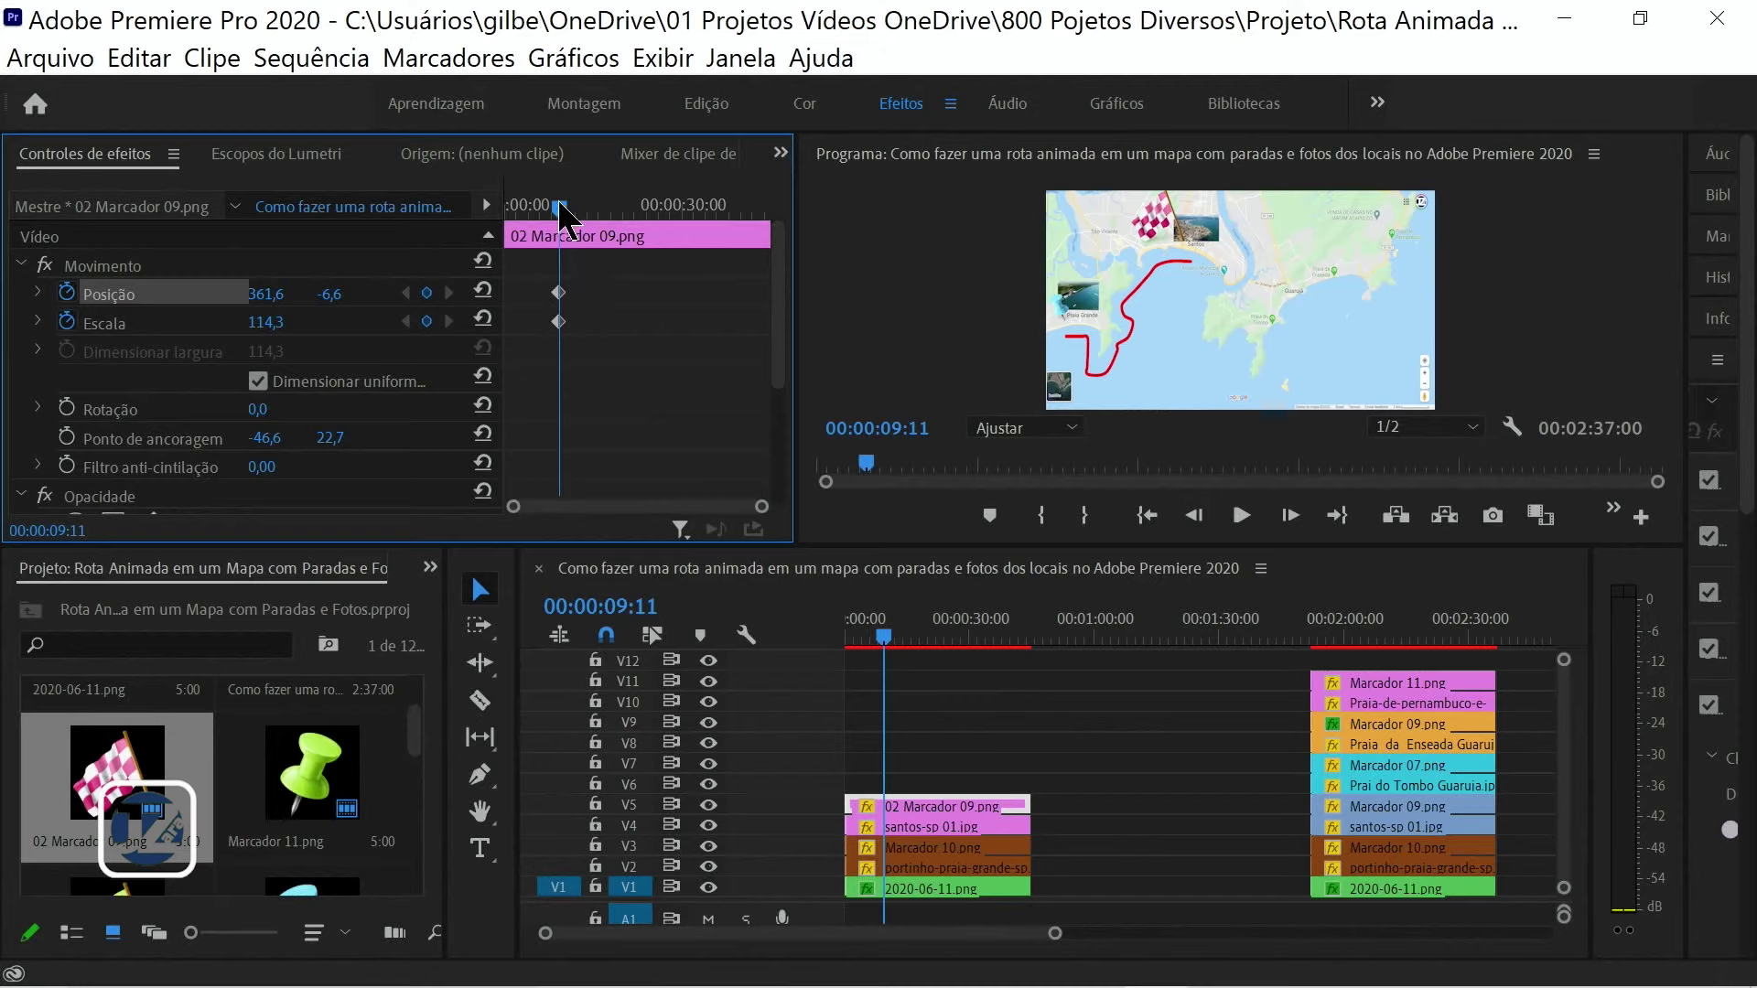
pyautogui.moveTo(559, 205); pyautogui.dragTo(508, 205)
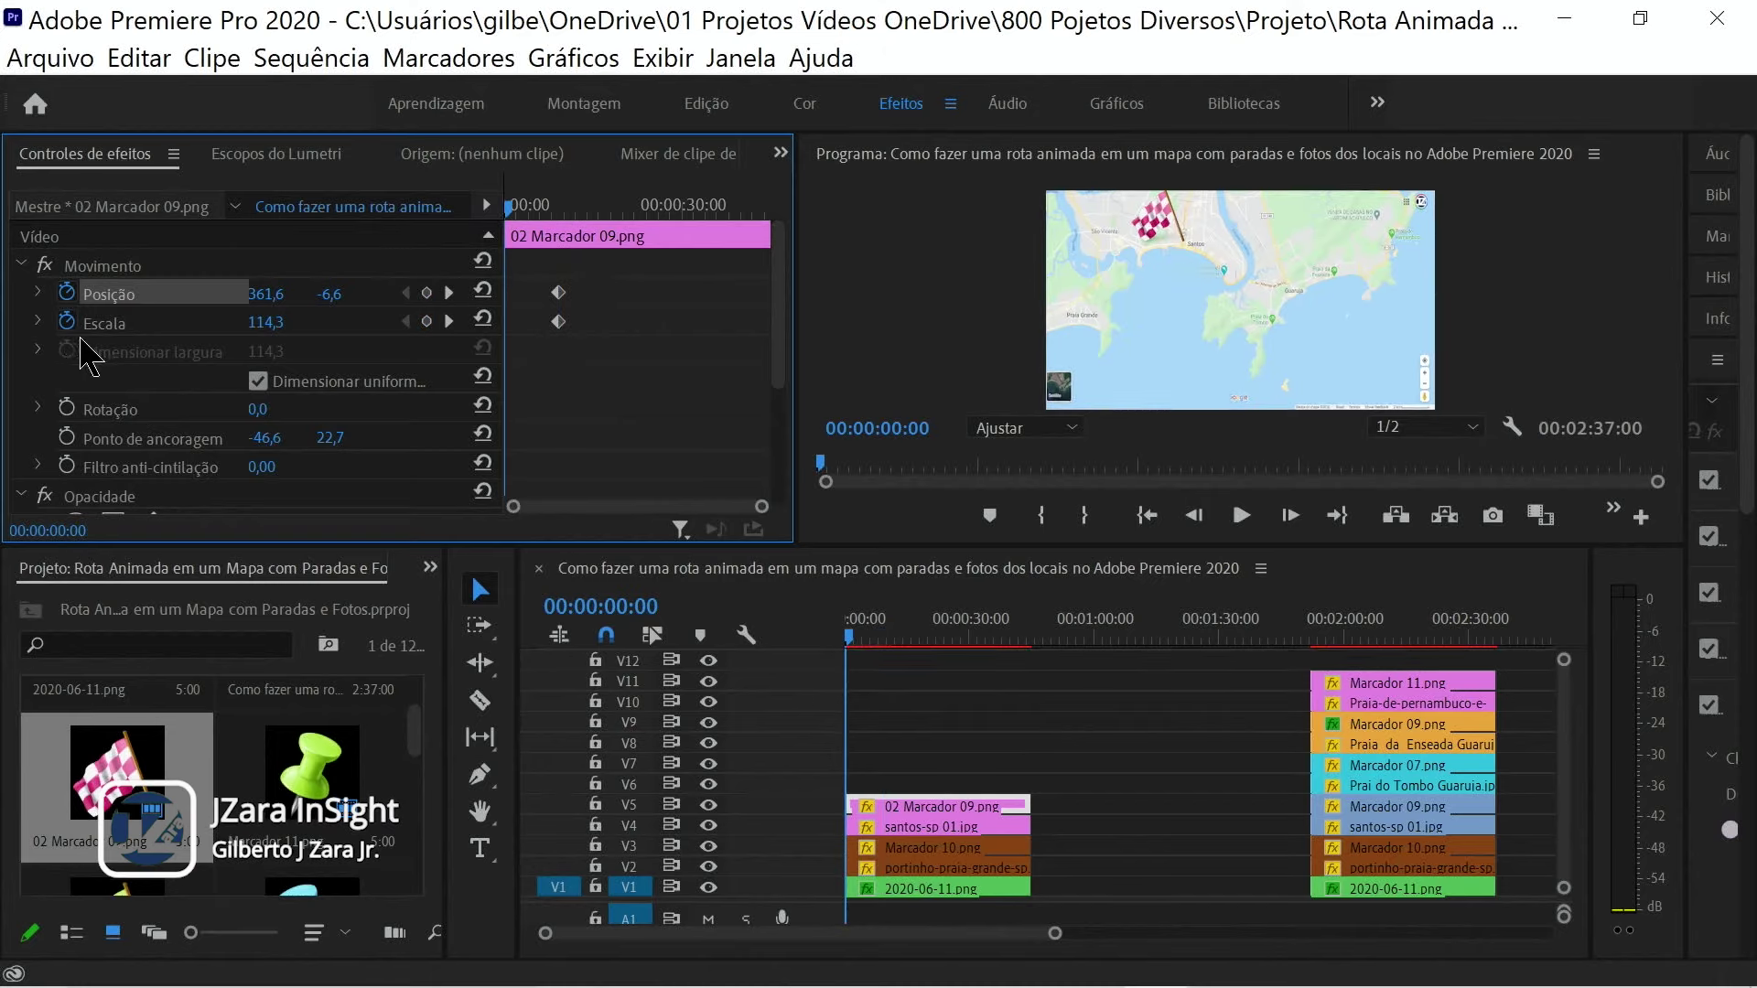
# - Key the flag's Scale at 0 at 00:00:09:06 so it grows to 114.3 by 00:00:09:11
pyautogui.moveTo(277, 337); pyautogui.dragTo(42, 398)
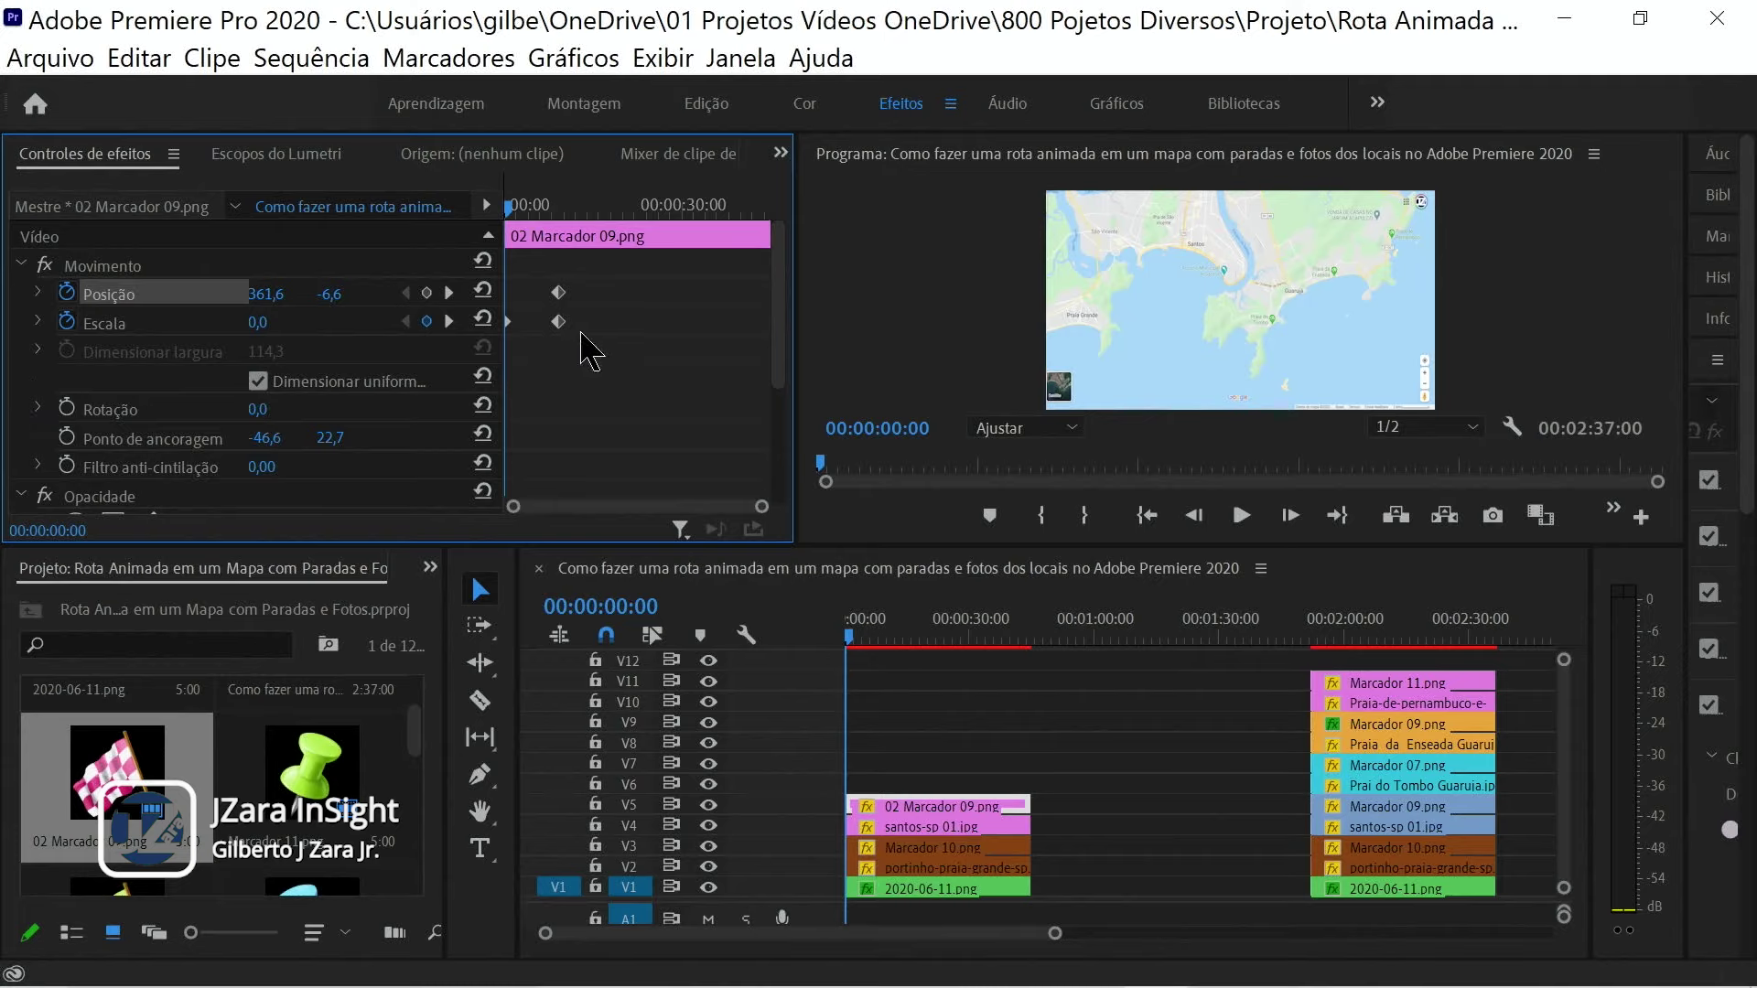
pyautogui.click(448, 322)
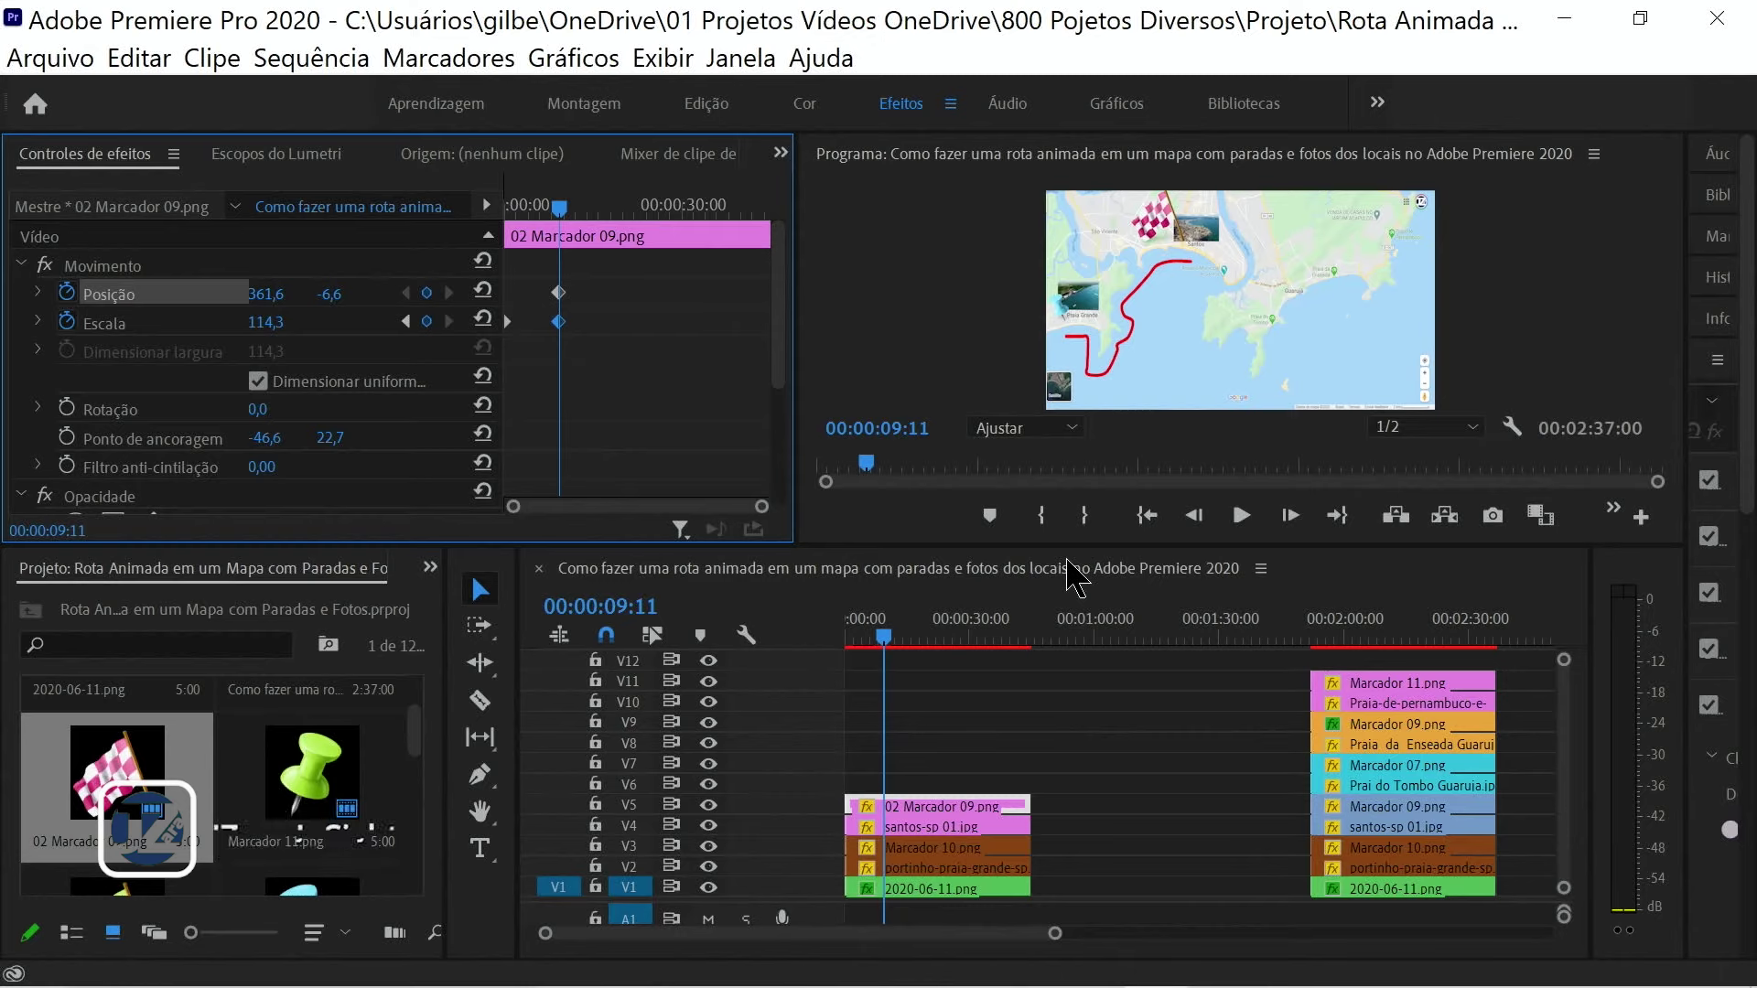
pyautogui.press('Left')
pyautogui.press('Left')
pyautogui.press('Left')
pyautogui.press('Left')
pyautogui.press('Left')
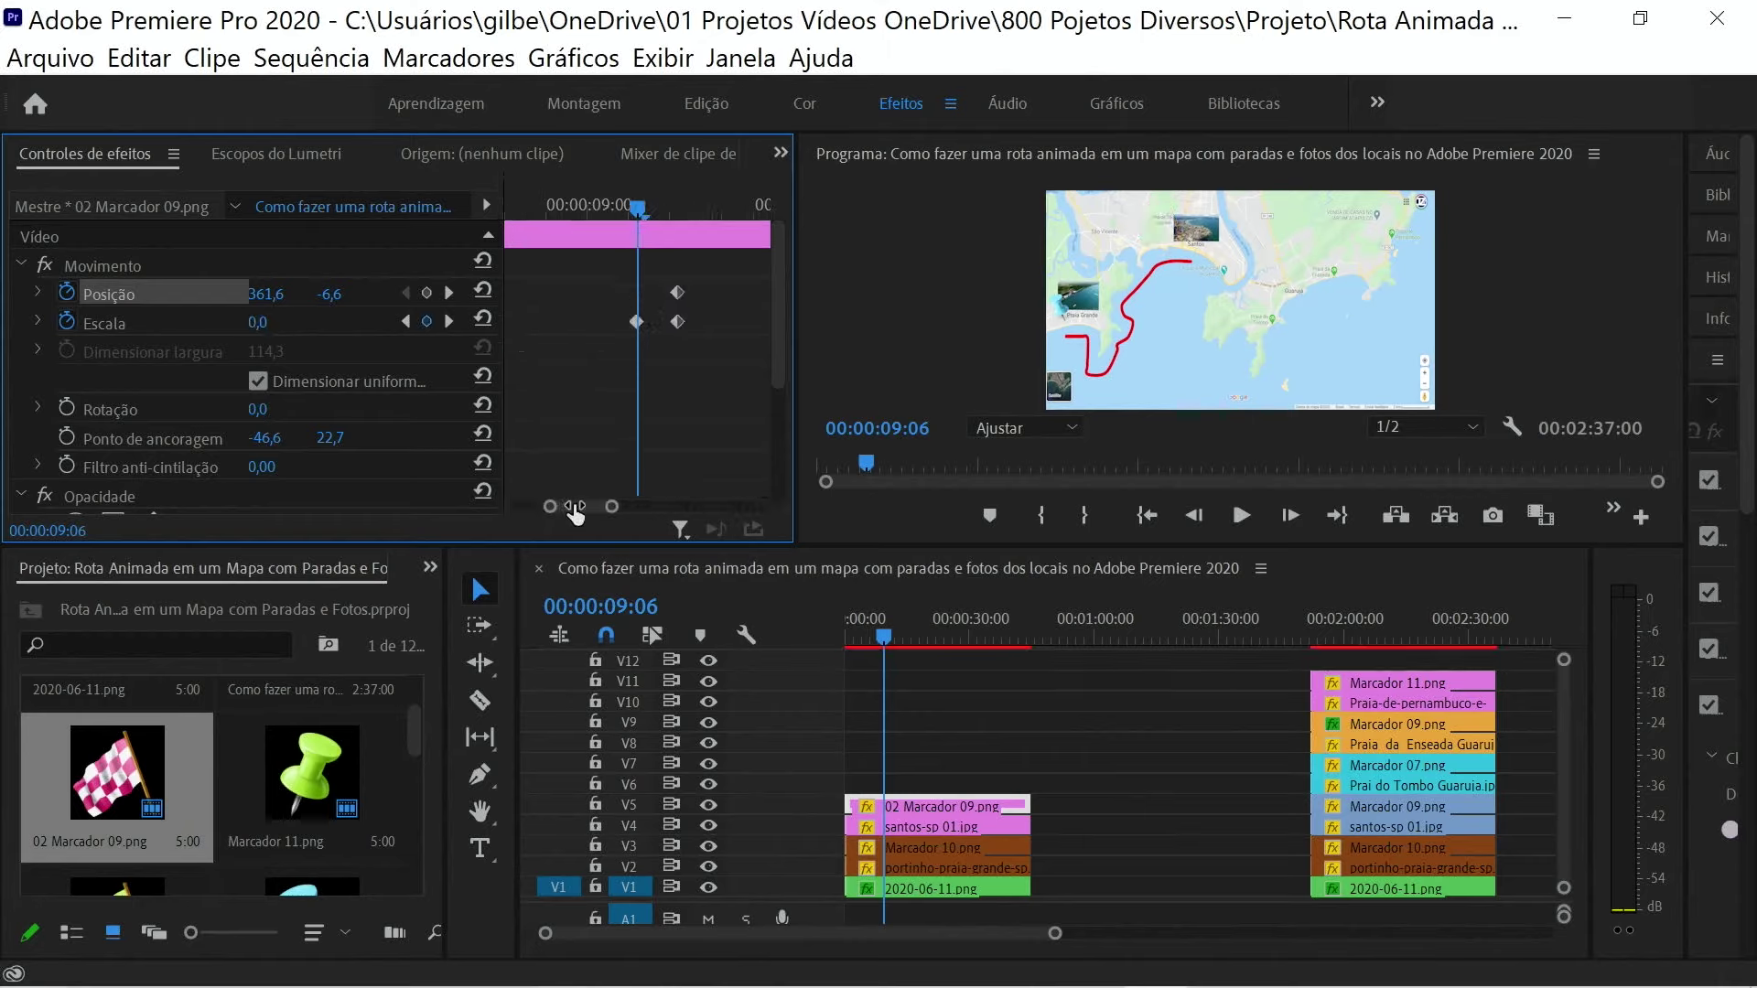
pyautogui.moveTo(517, 506); pyautogui.dragTo(430, 523)
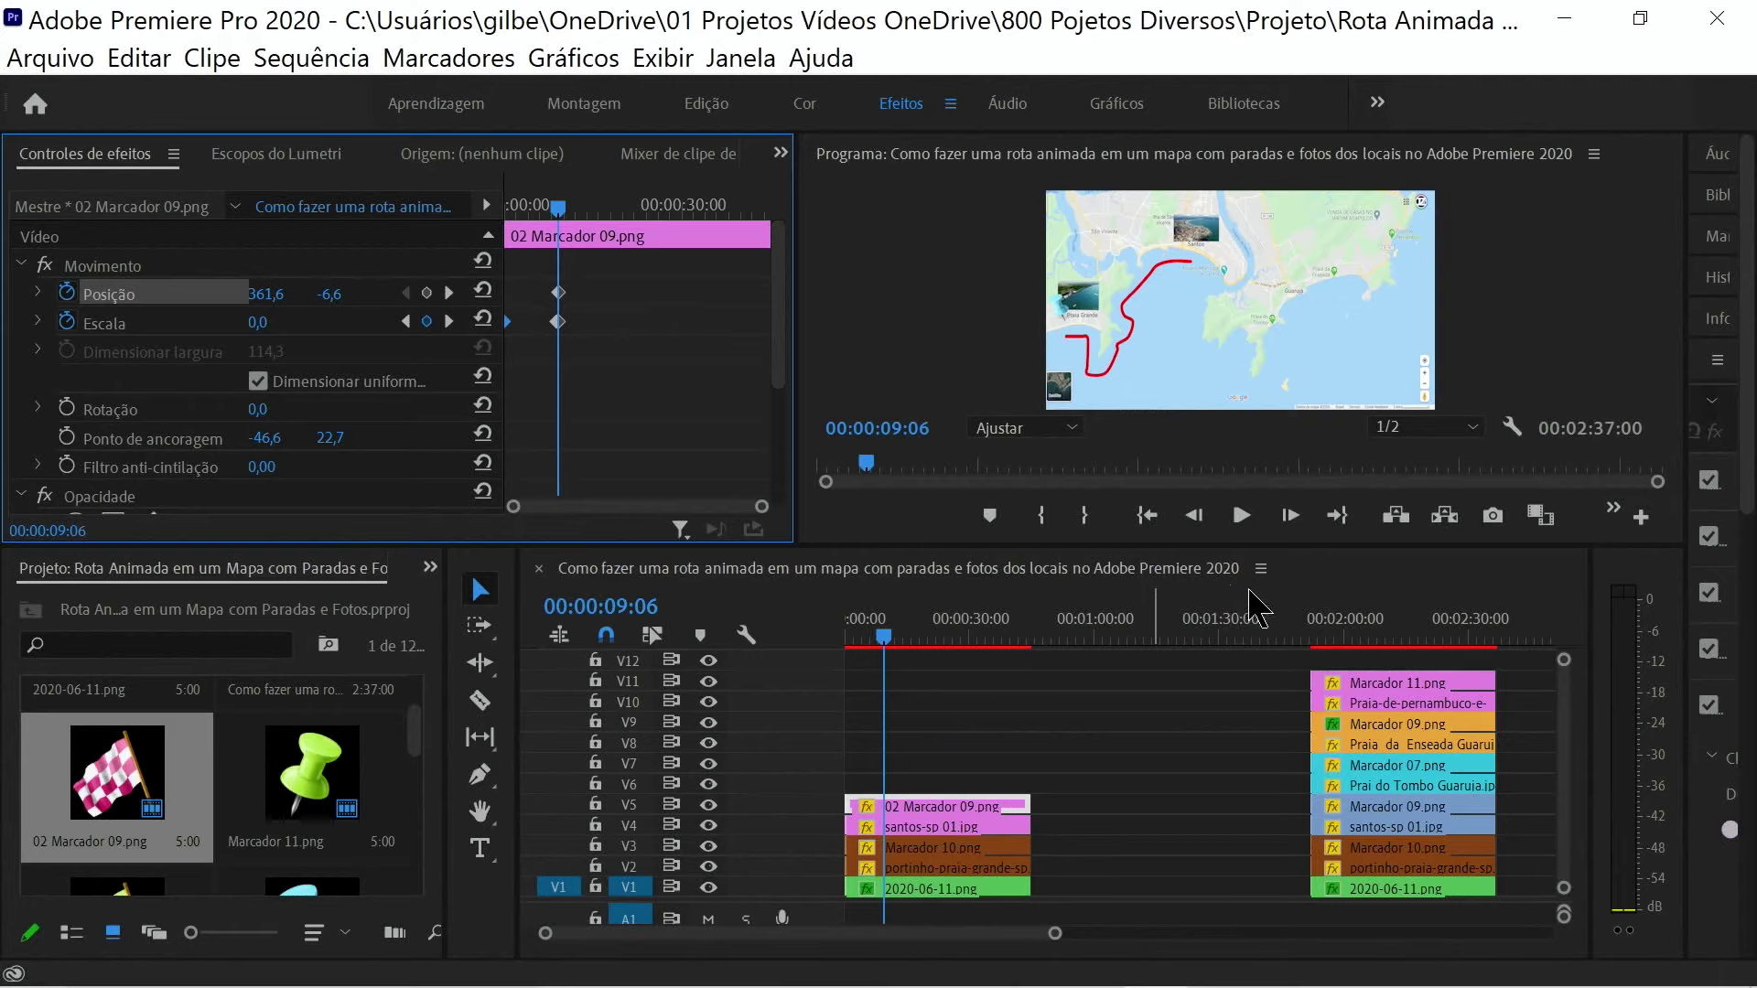
pyautogui.click(979, 330)
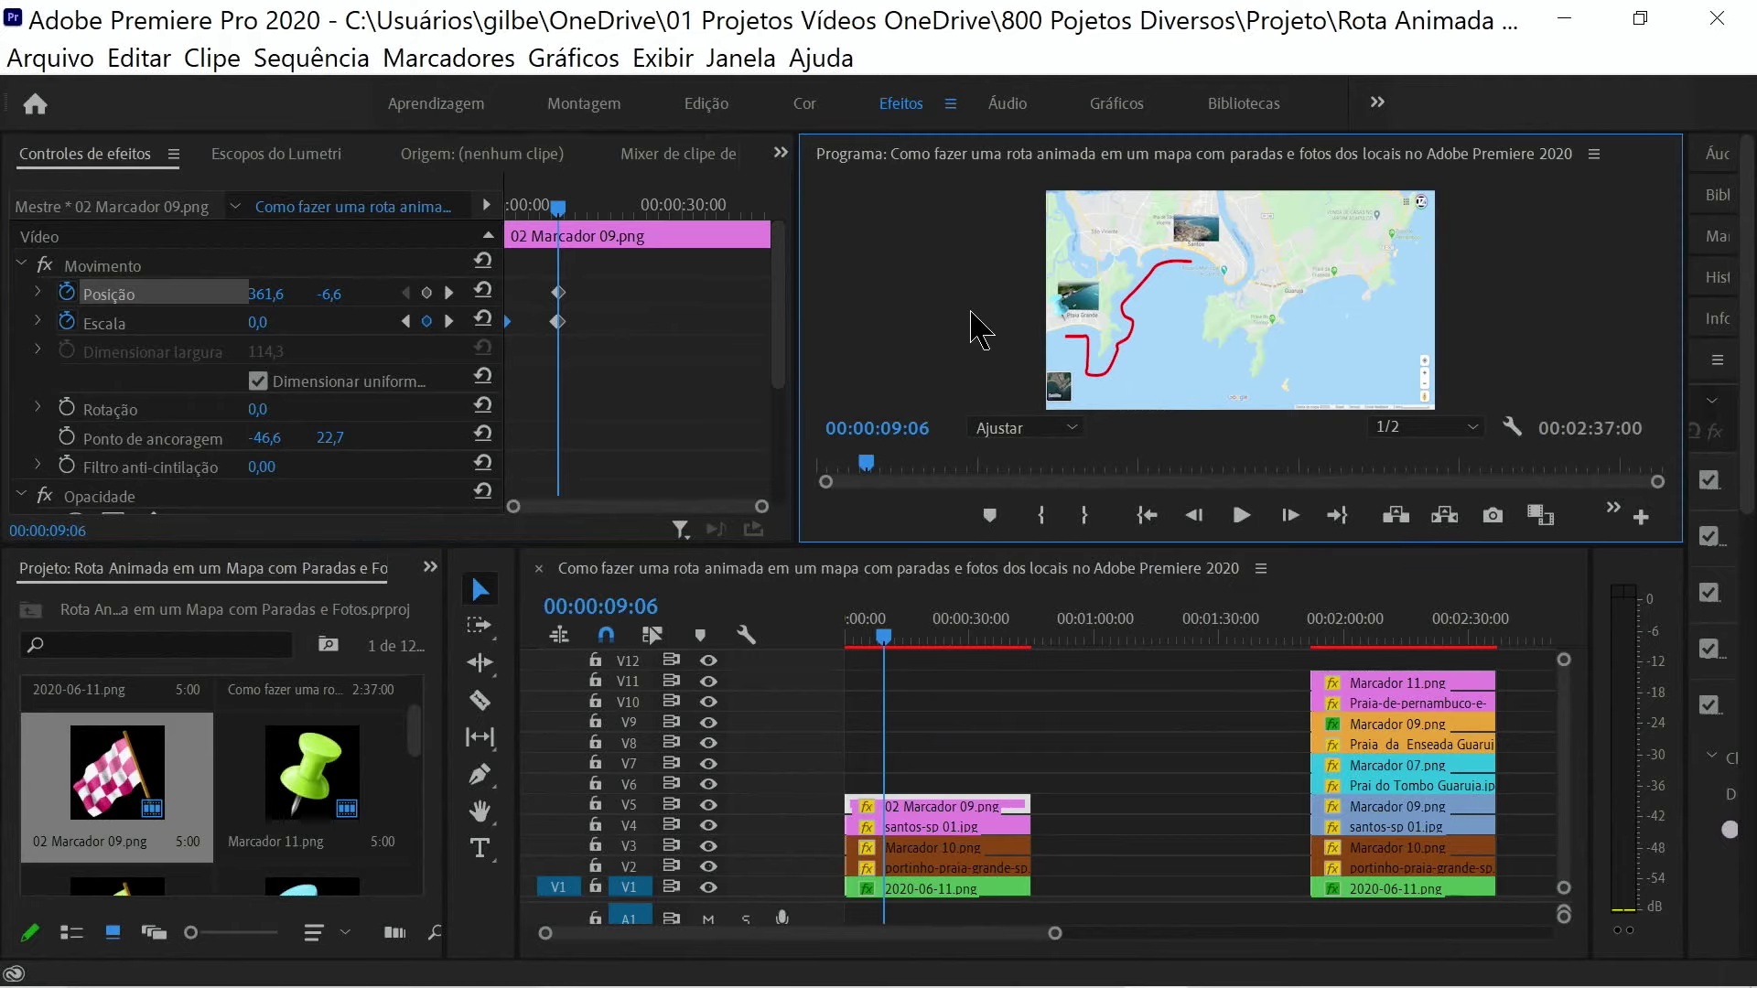
pyautogui.press('`')
# - Play the map animation full screen from the start of the sequence
pyautogui.press('Home')
pyautogui.press('space')
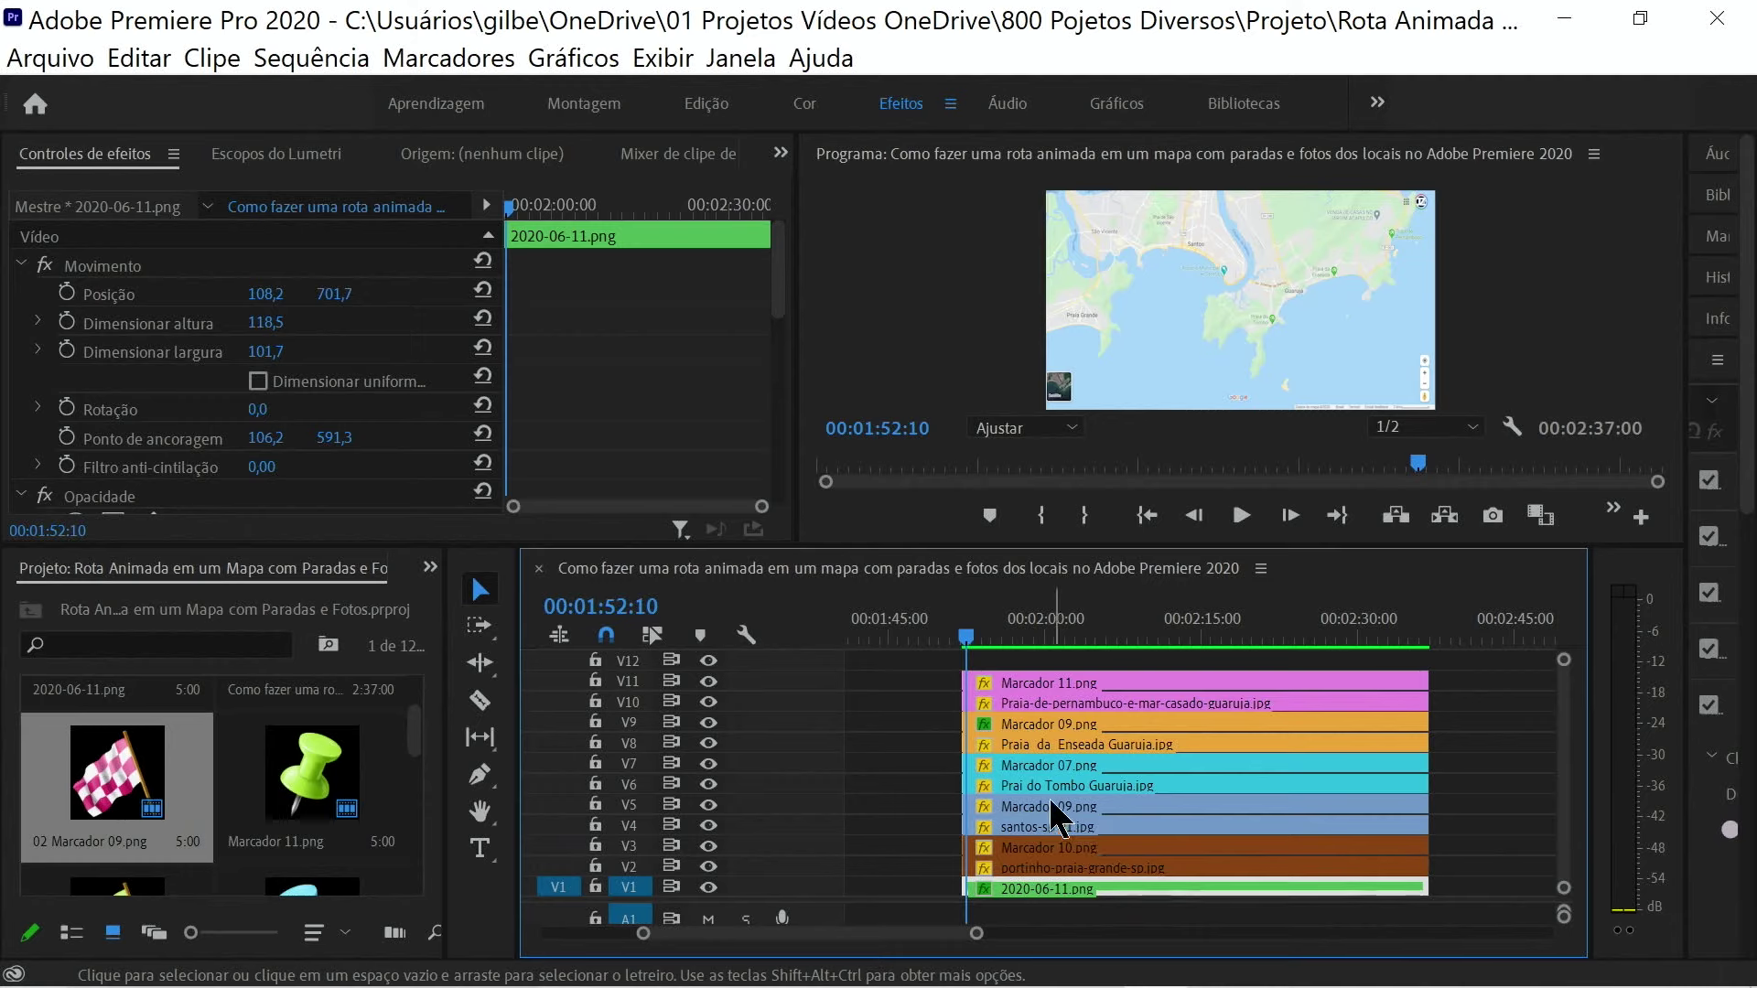
# - Select the santos-sp 01.jpg and 2020-06-11.png clips in the later section
pyautogui.click(1059, 825)
pyautogui.click(1065, 891)
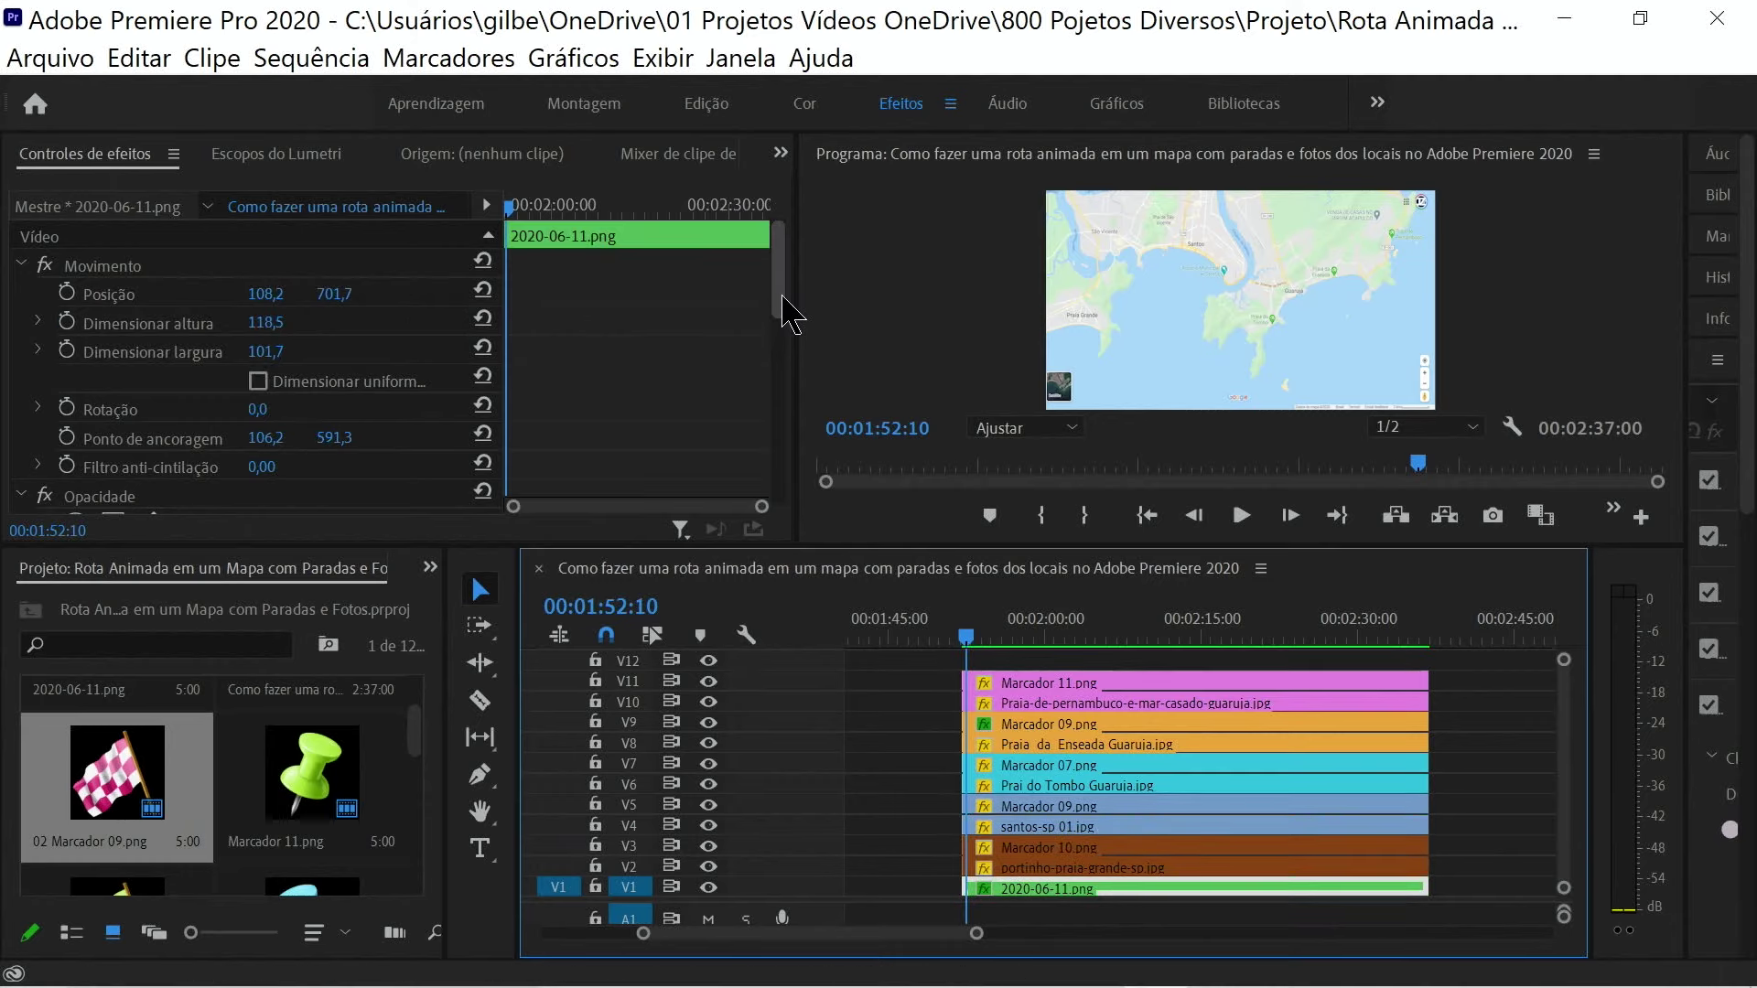
pyautogui.moveTo(779, 311); pyautogui.dragTo(779, 407)
pyautogui.moveTo(530, 206); pyautogui.dragTo(575, 207)
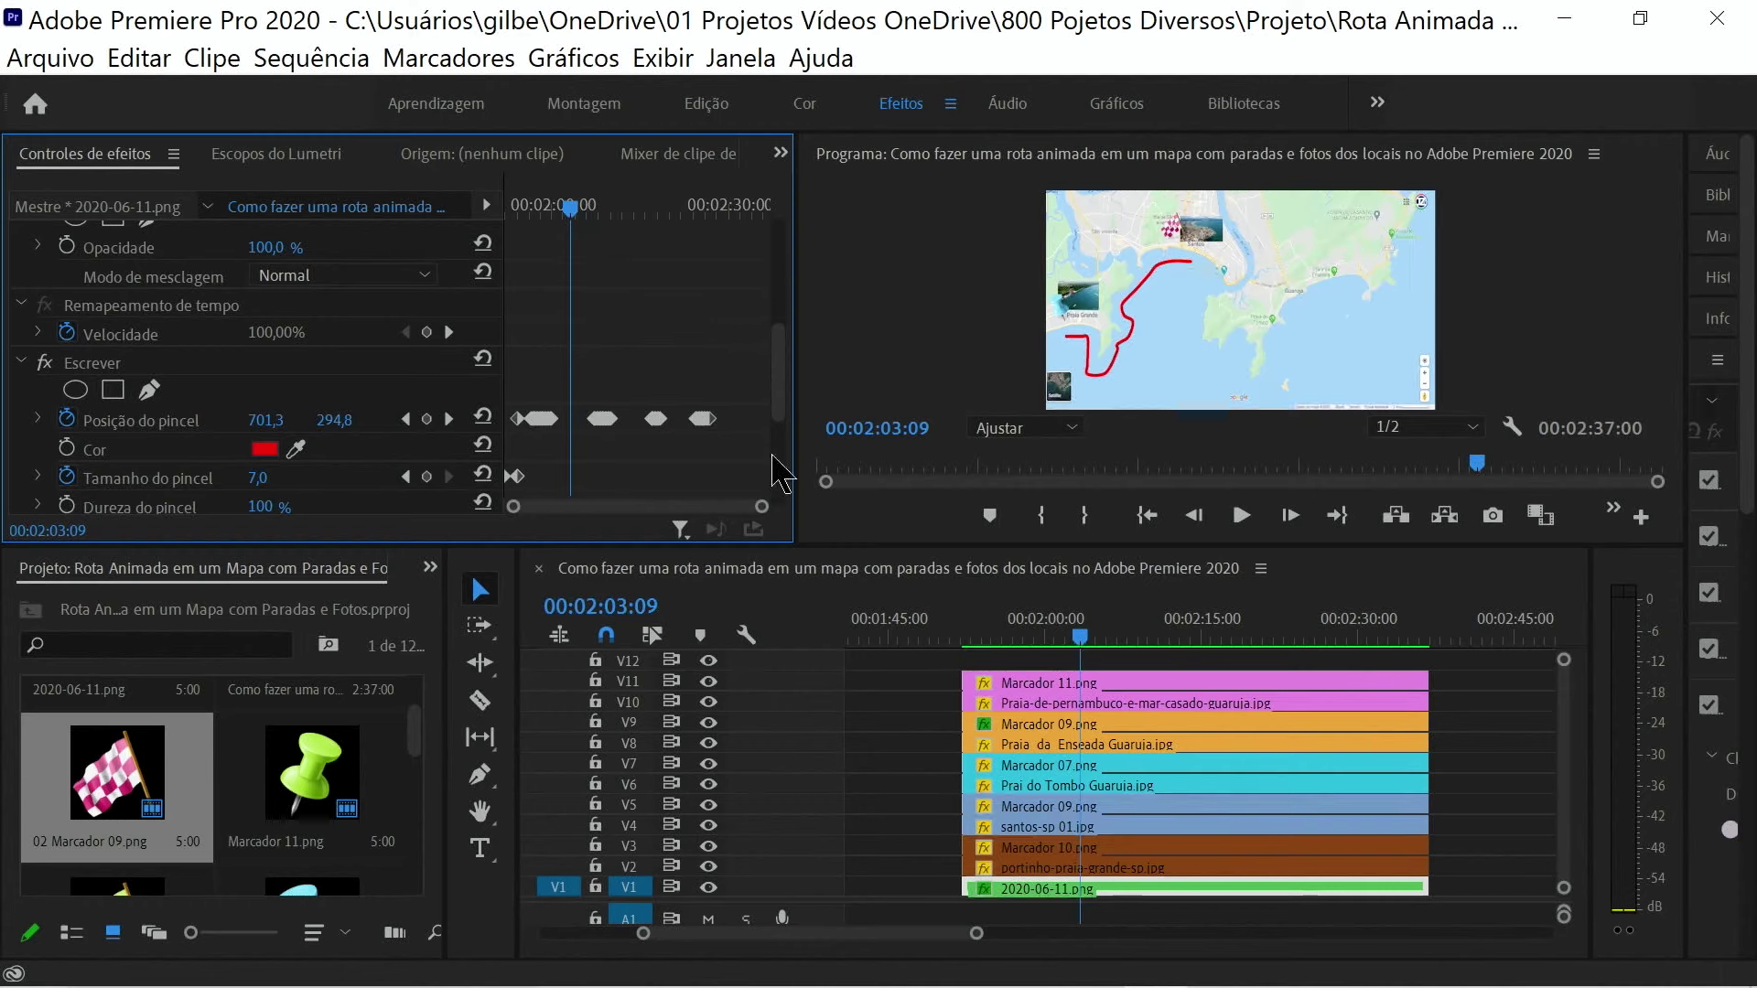
# - Compare santos-sp 01.jpg and Marcador 09.png keyframes, then show the map's Write-on brush keyframes
pyautogui.click(1101, 828)
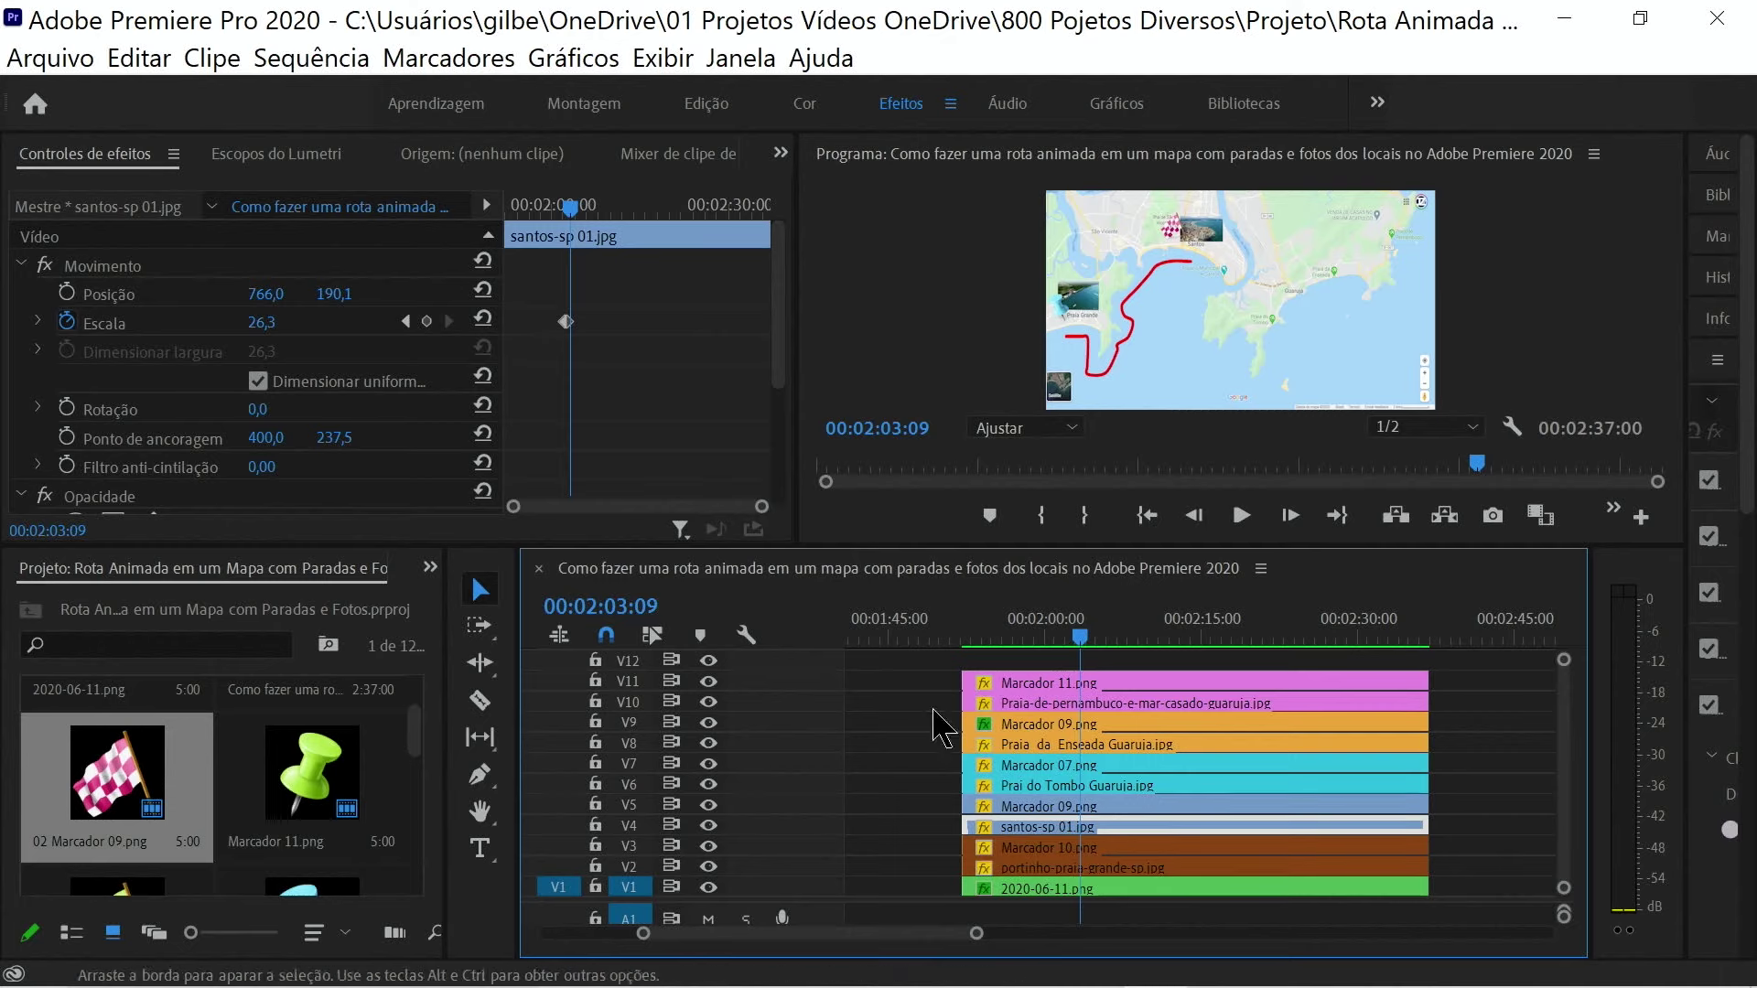
pyautogui.click(1134, 803)
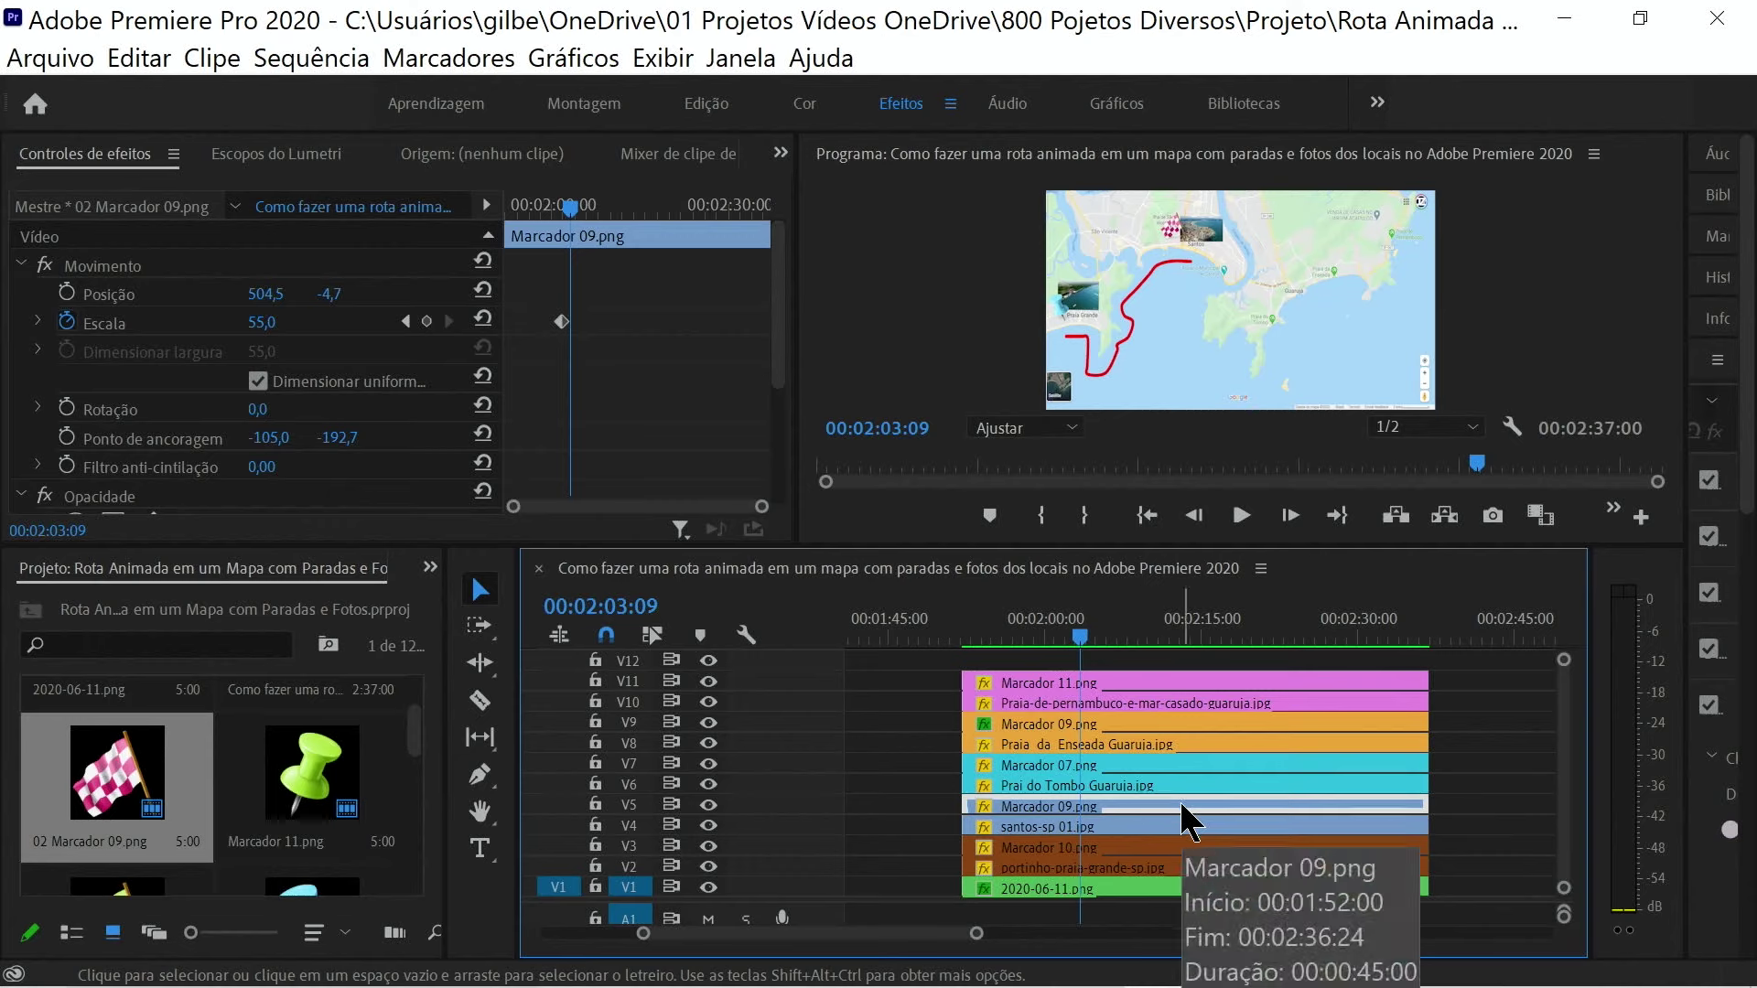
pyautogui.click(1171, 823)
pyautogui.click(1170, 804)
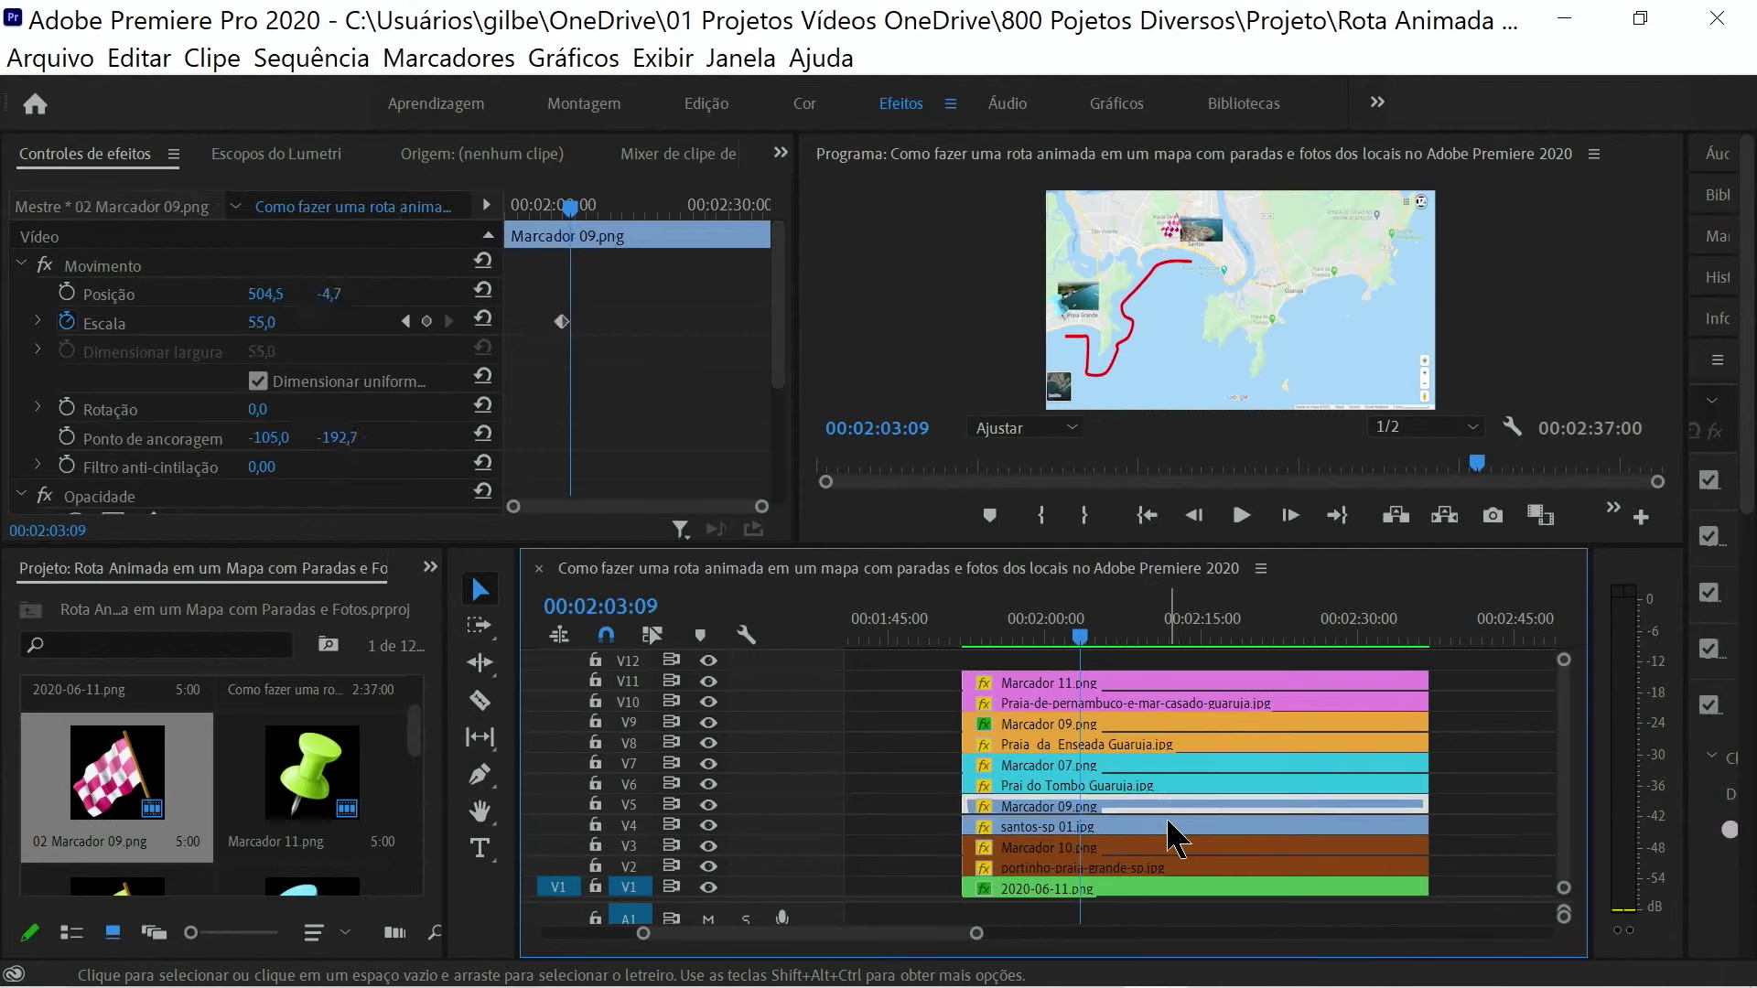
pyautogui.click(1171, 827)
pyautogui.click(1171, 803)
pyautogui.click(1172, 826)
pyautogui.click(1162, 892)
pyautogui.moveTo(780, 330); pyautogui.dragTo(782, 412)
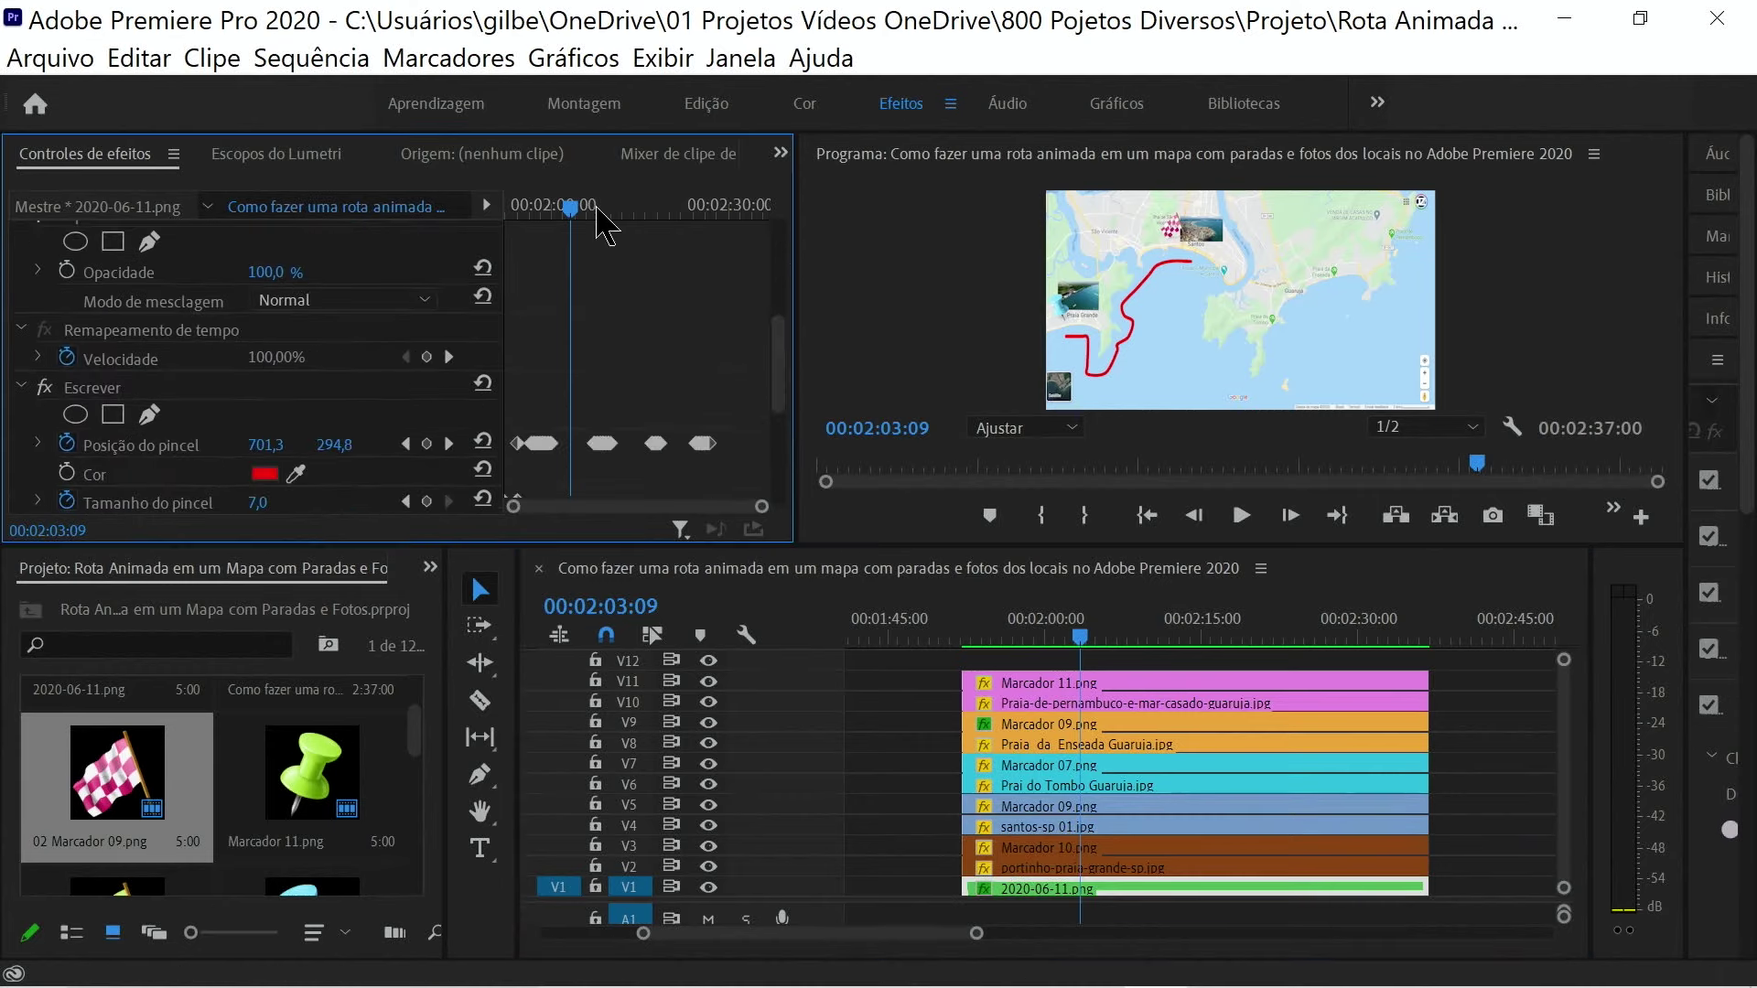
# - Advance the route drawing and inspect the Prai do Tombo Guaruja.jpg and Marcador 07.png keyframes
pyautogui.moveTo(572, 213); pyautogui.dragTo(624, 218)
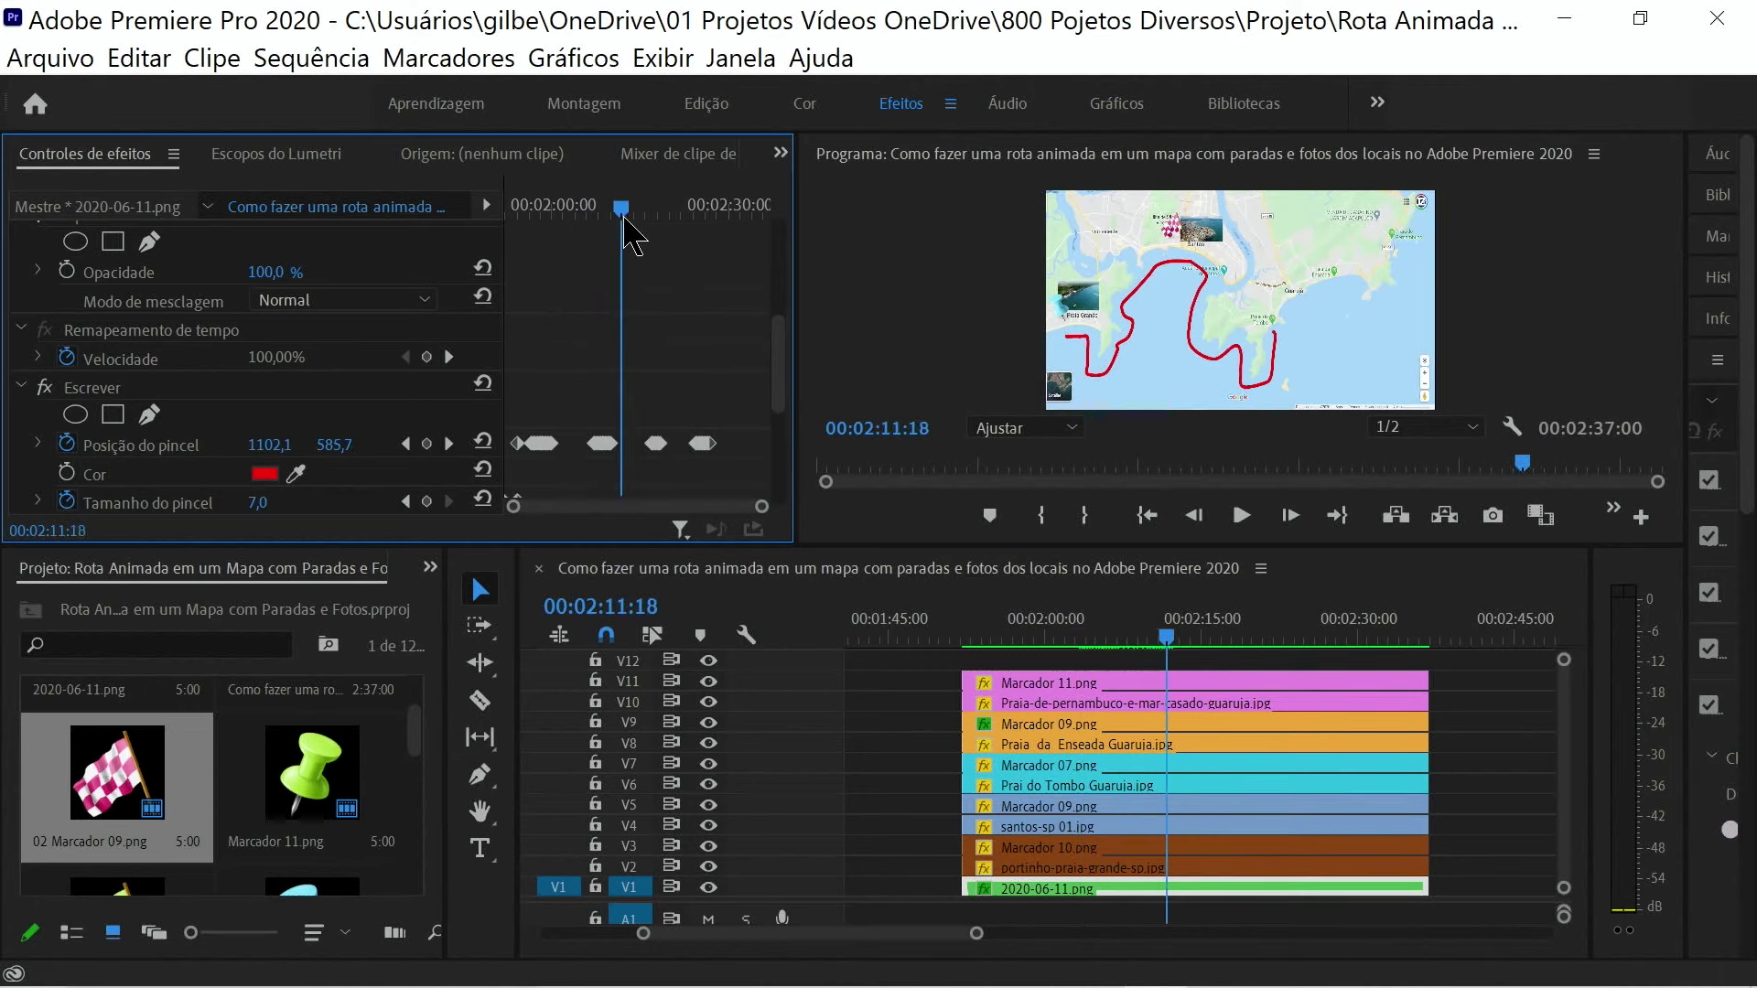
pyautogui.click(1174, 789)
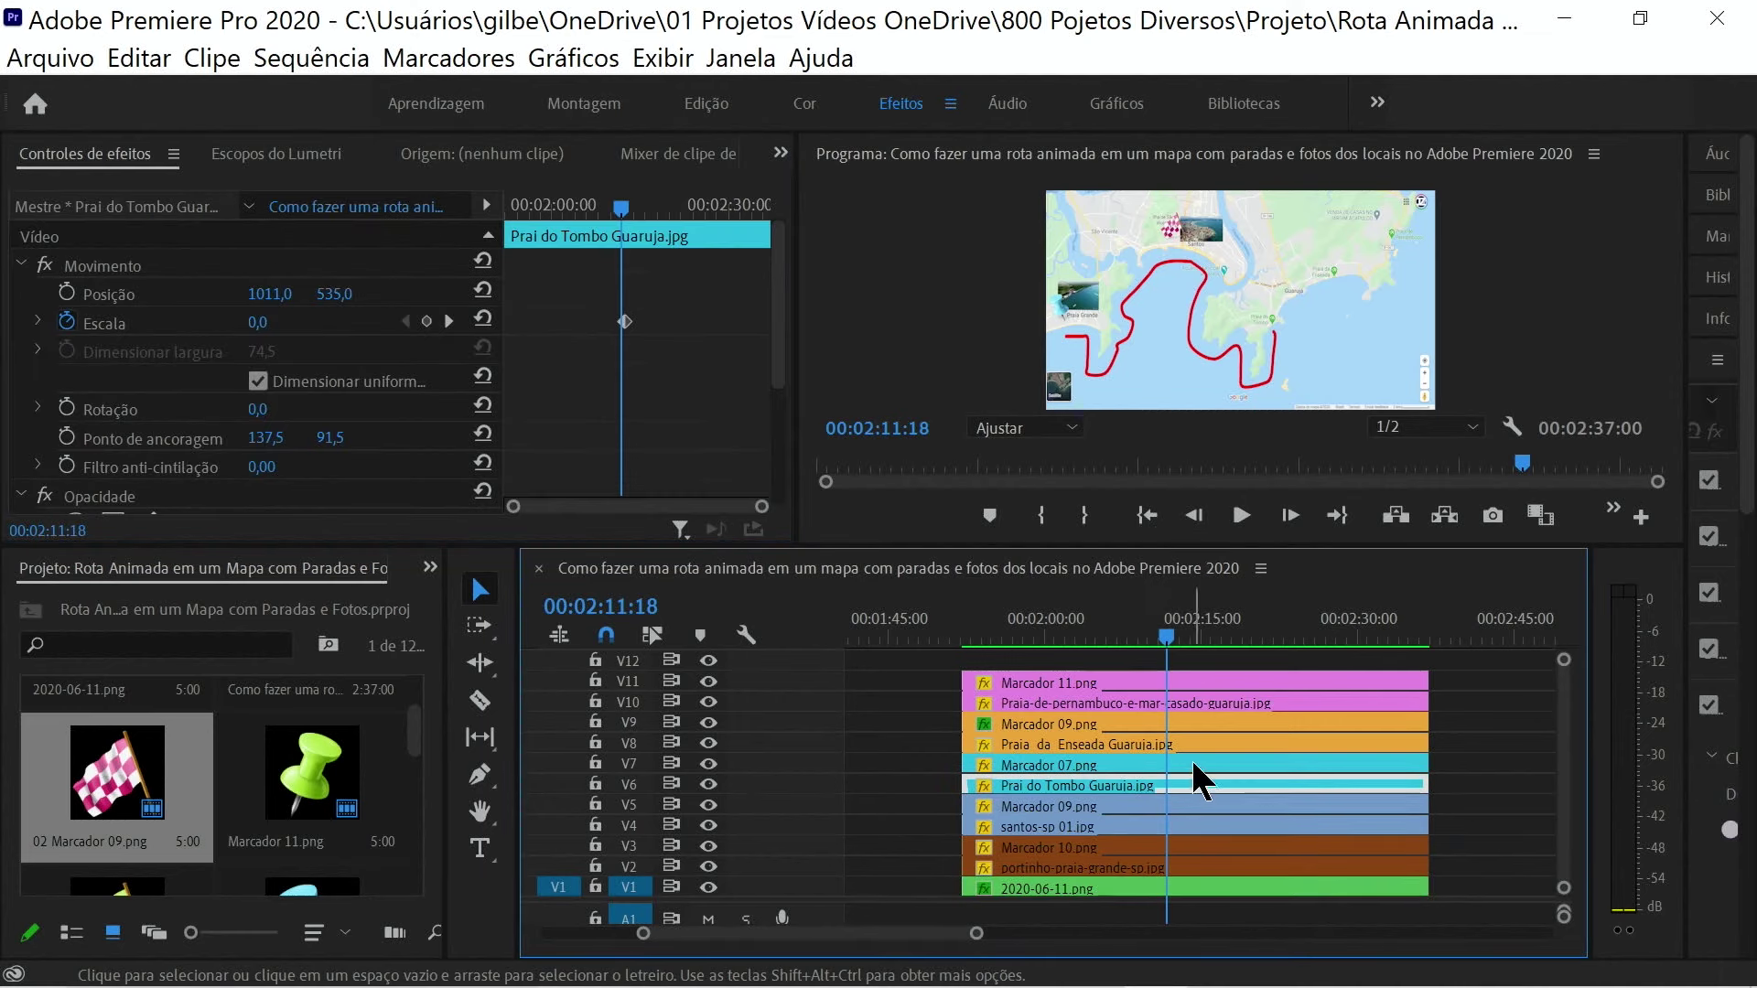
pyautogui.click(1195, 759)
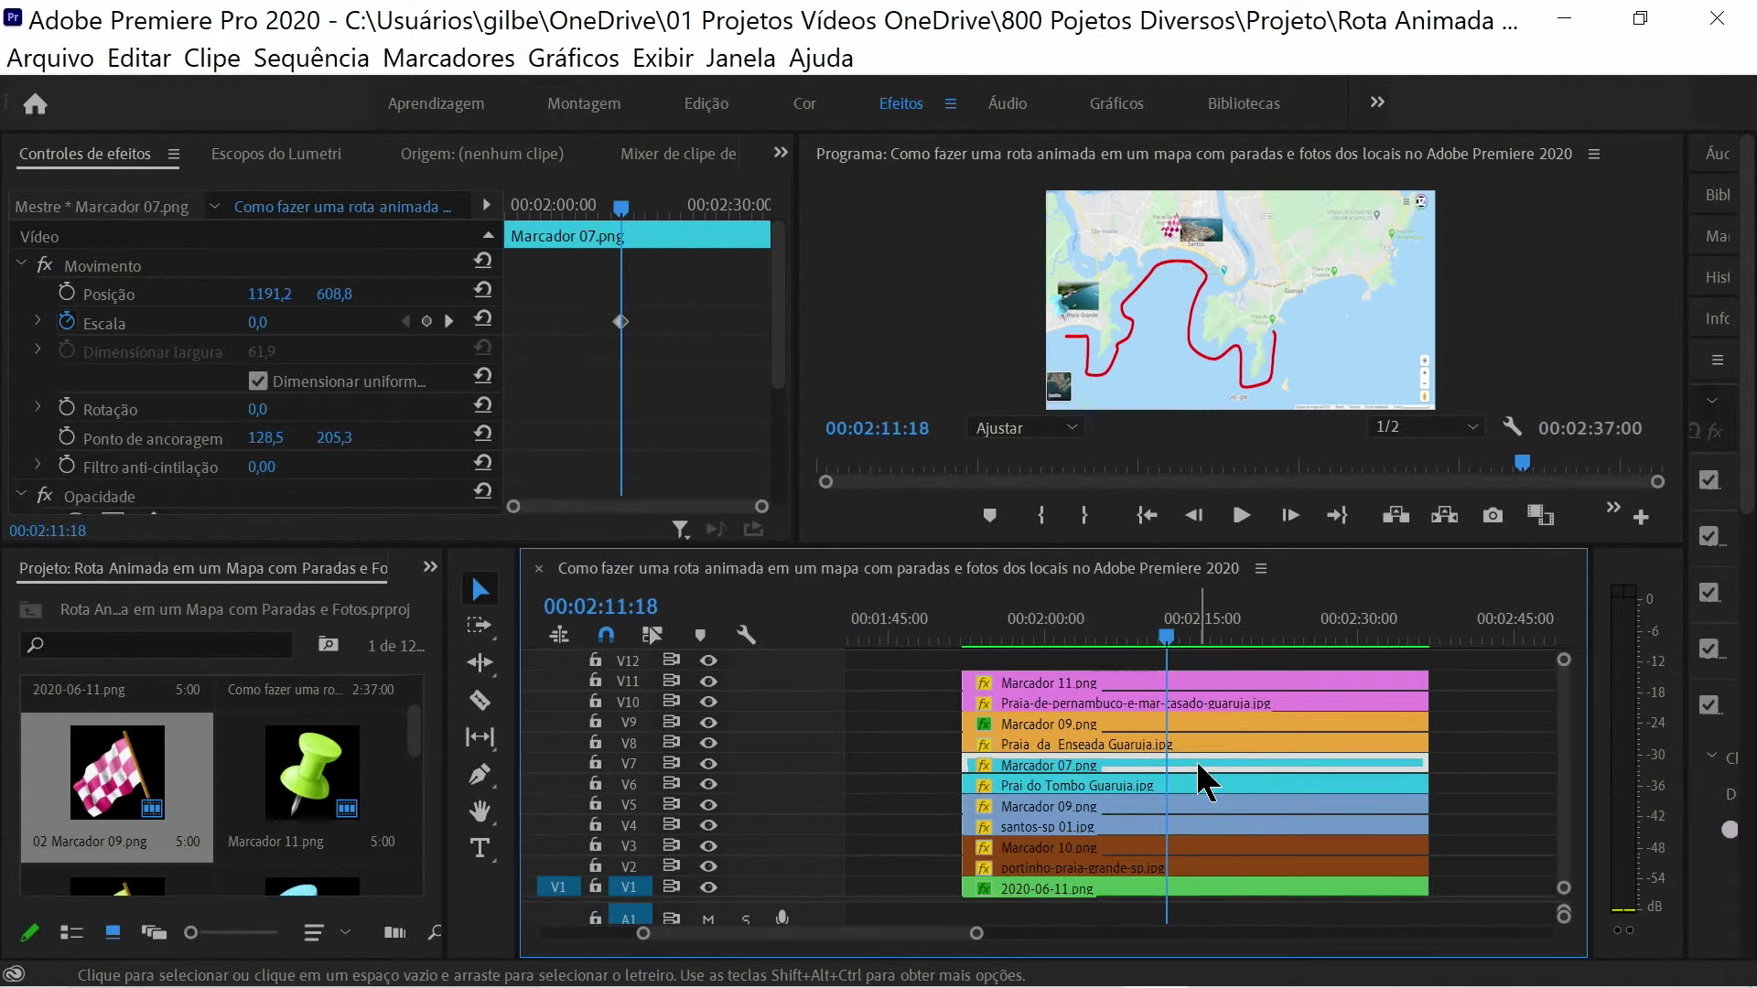
# - Play the preview full screen from the section start at 00:01:52:10
pyautogui.click(918, 306)
pyautogui.press('Up')
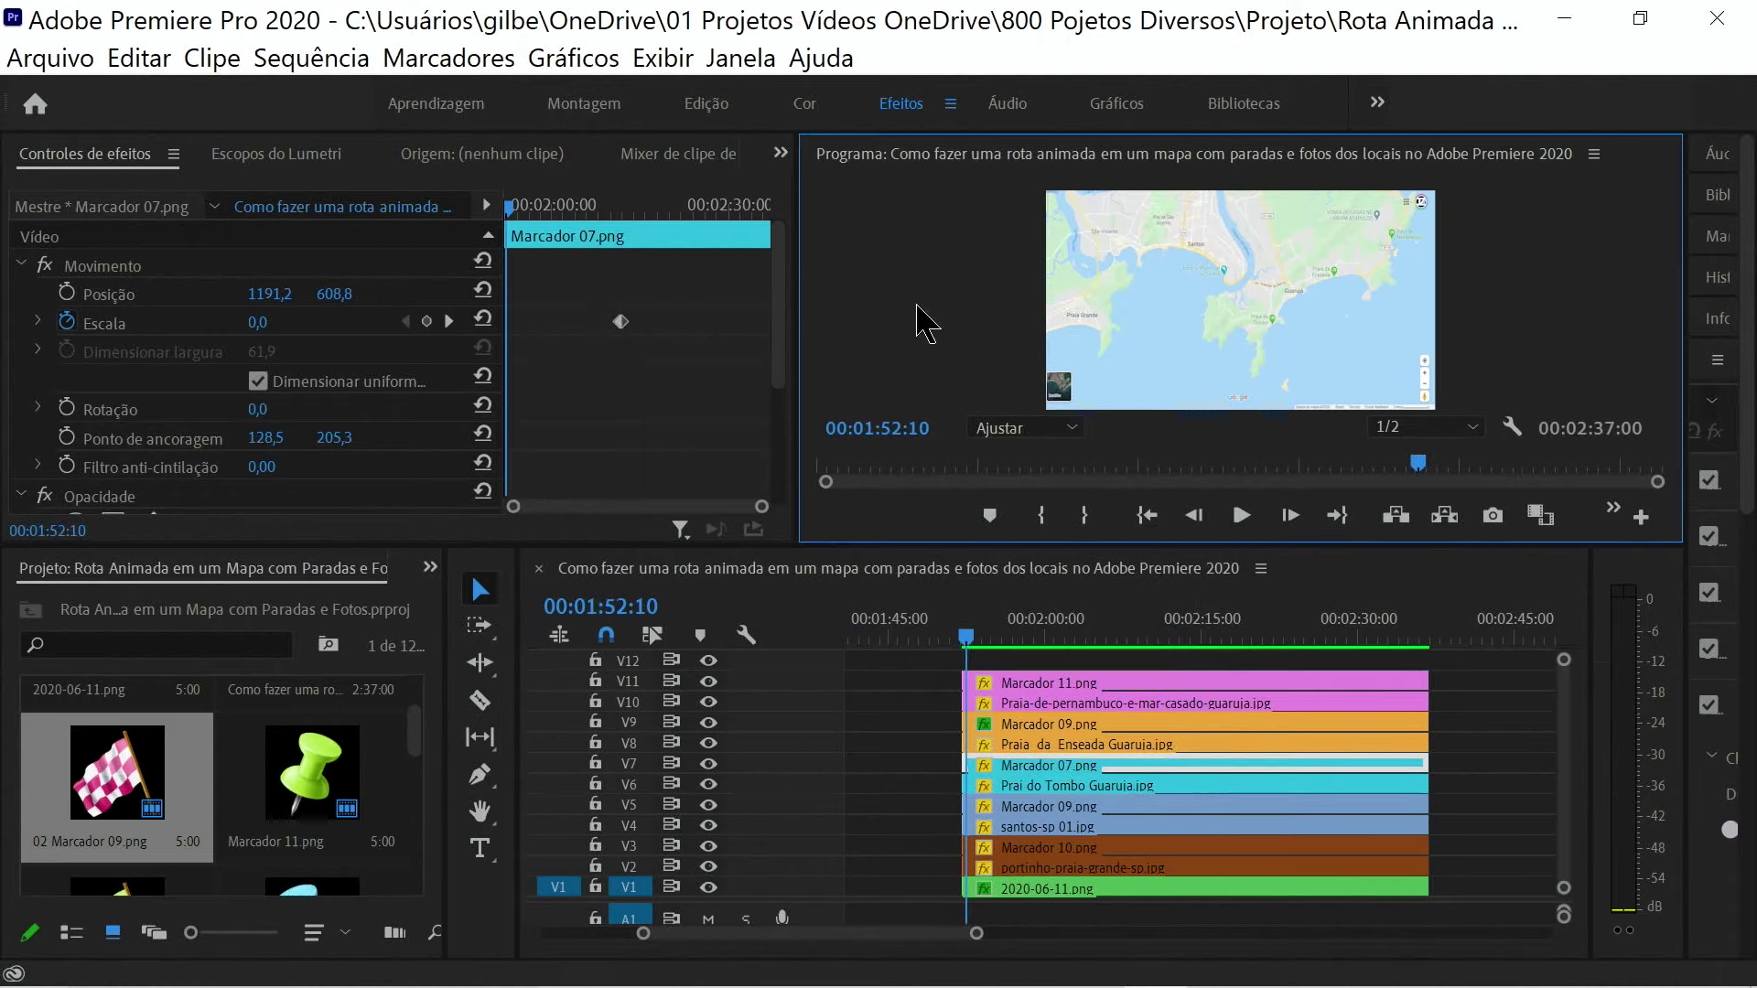
pyautogui.hotkey('ctrl', '`')
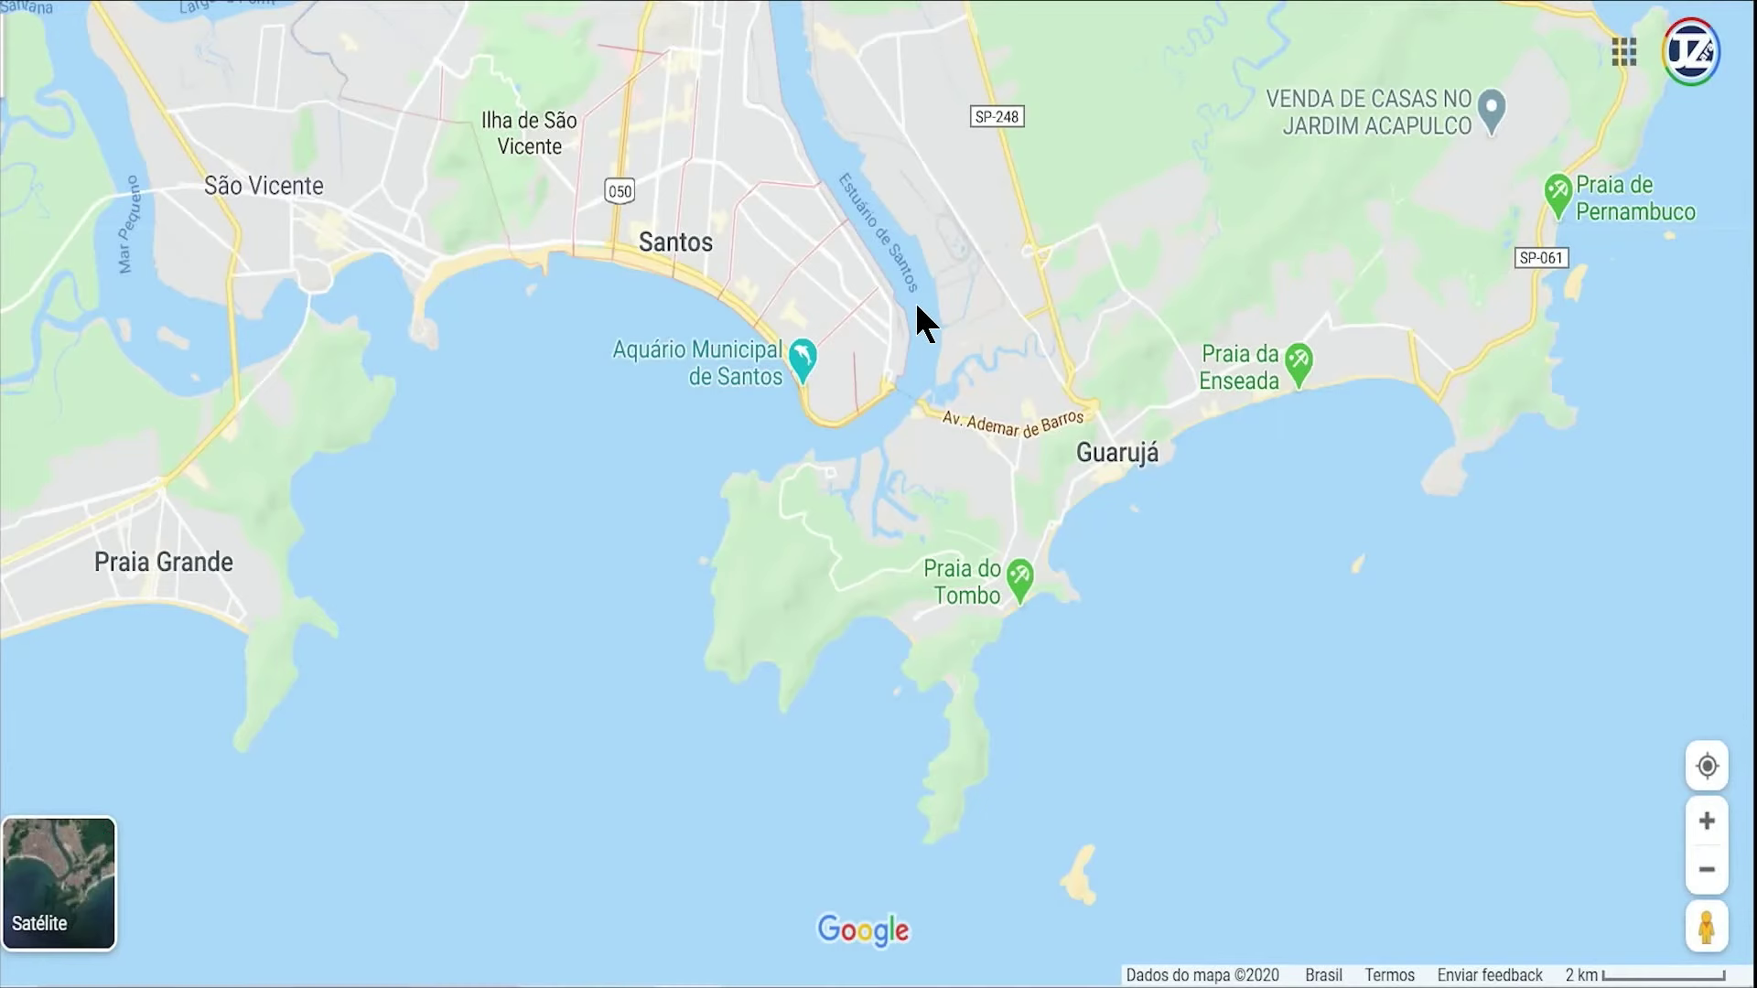